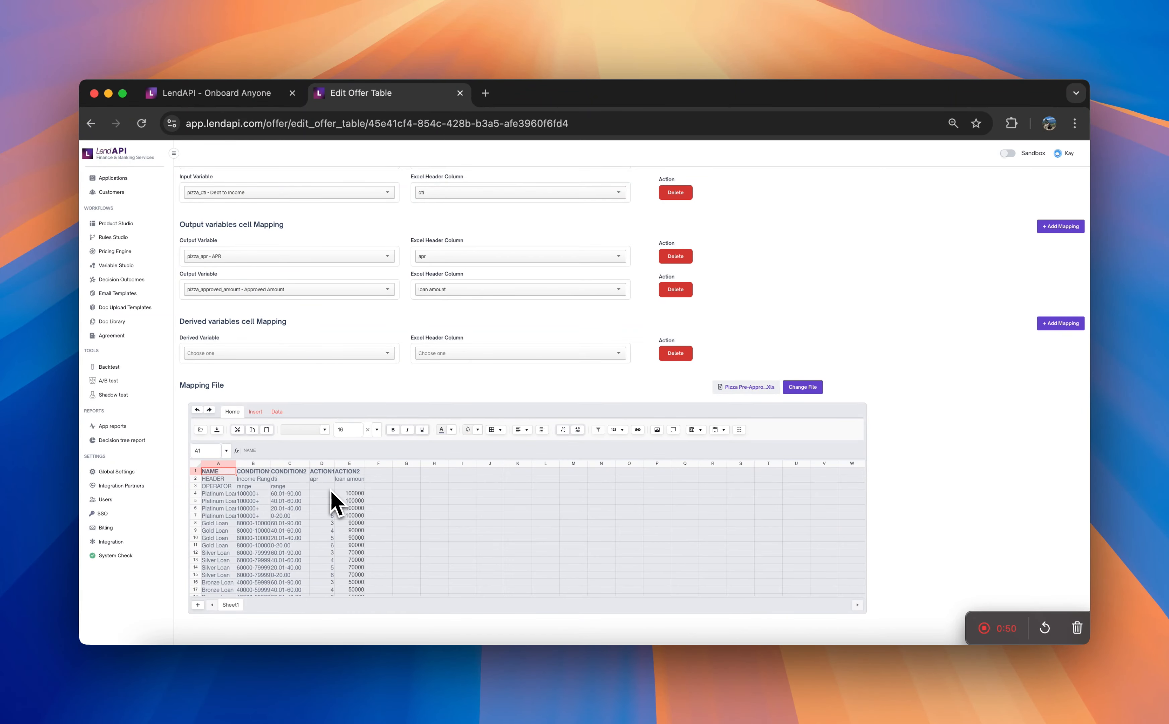
- Leave the offer table's variable mappings and open the Pizza Personal Loan product in Product Studio
scroll(336, 501, up, 15)
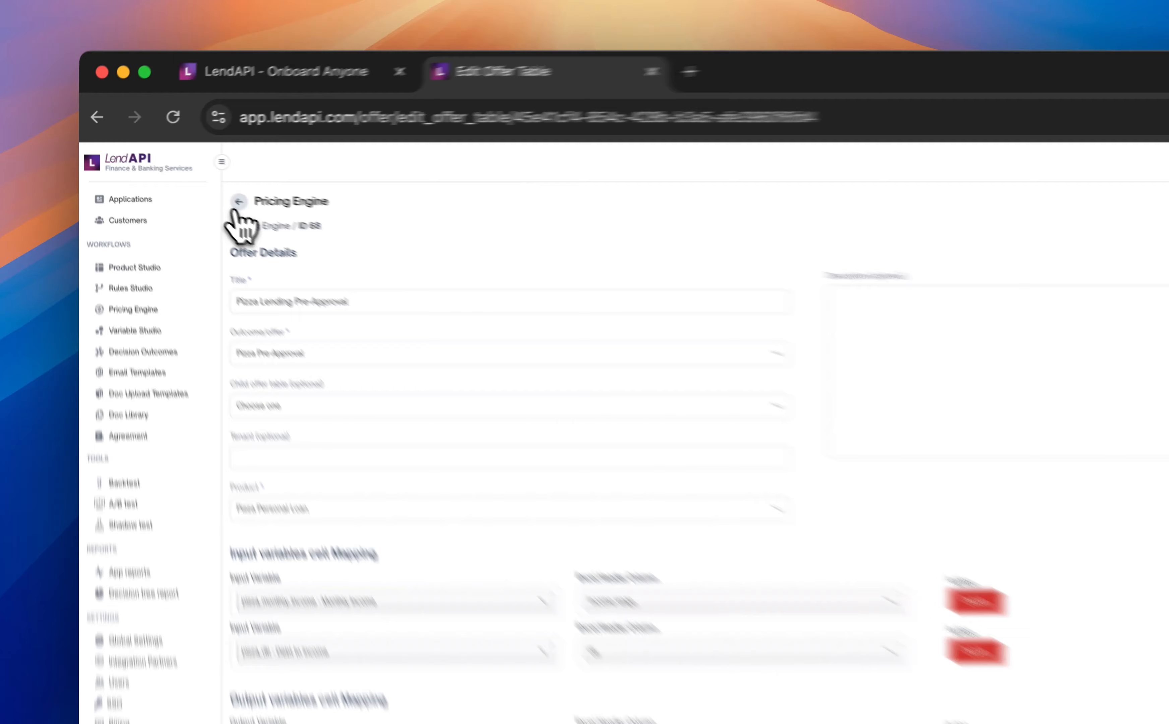
click(238, 203)
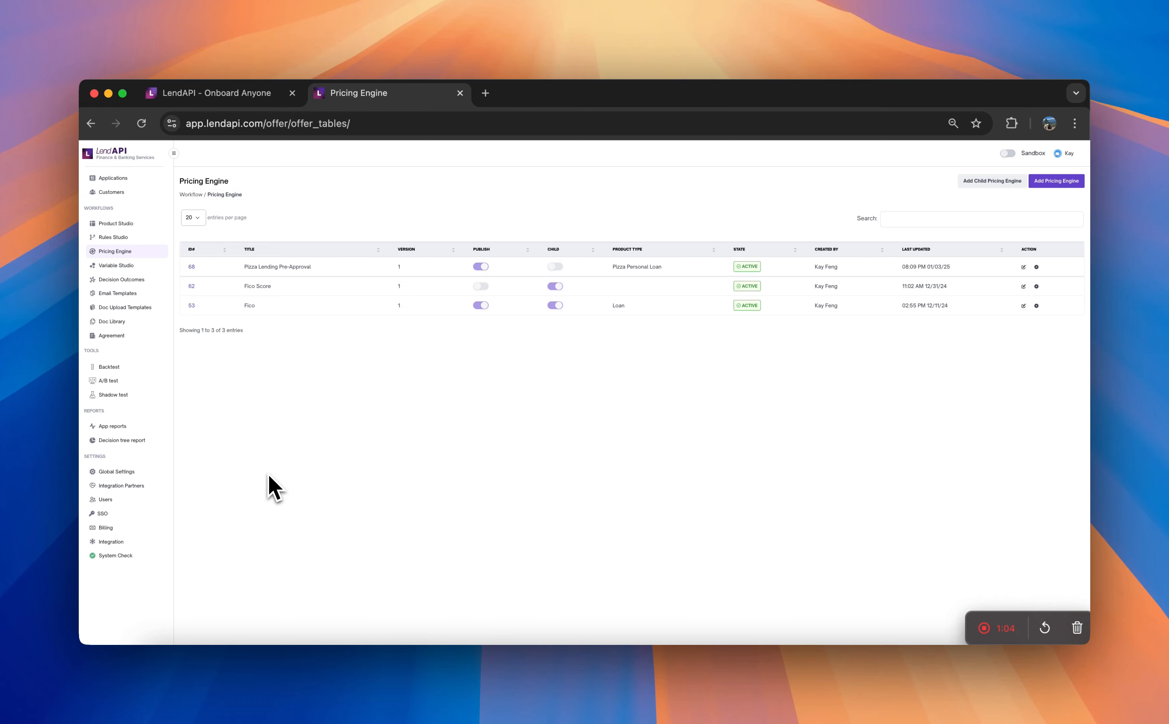
click(143, 223)
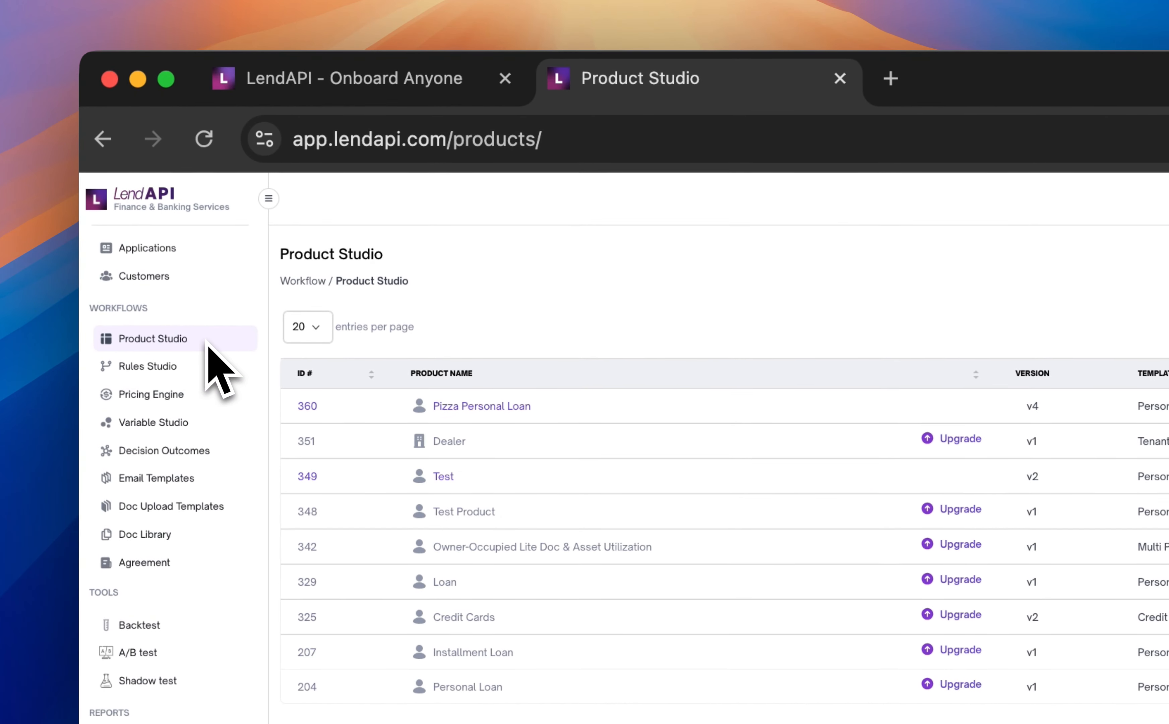
click(473, 408)
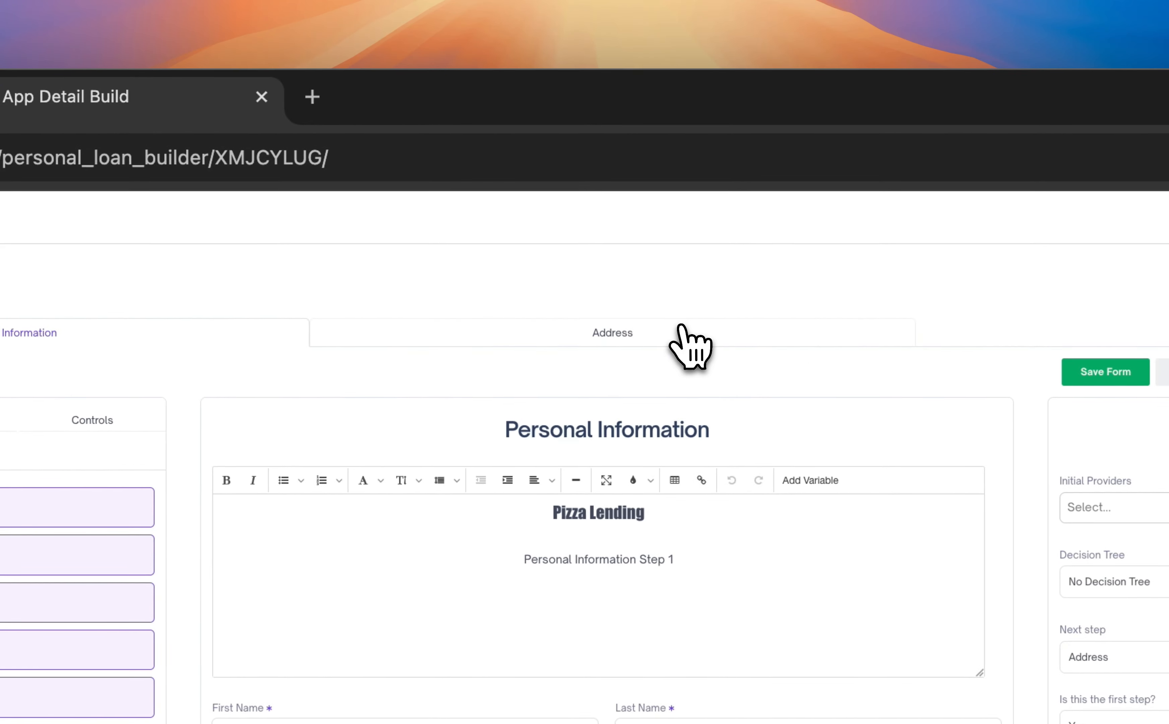
- Review the product's Personal Information, Address and Employment Info form pages
click(691, 348)
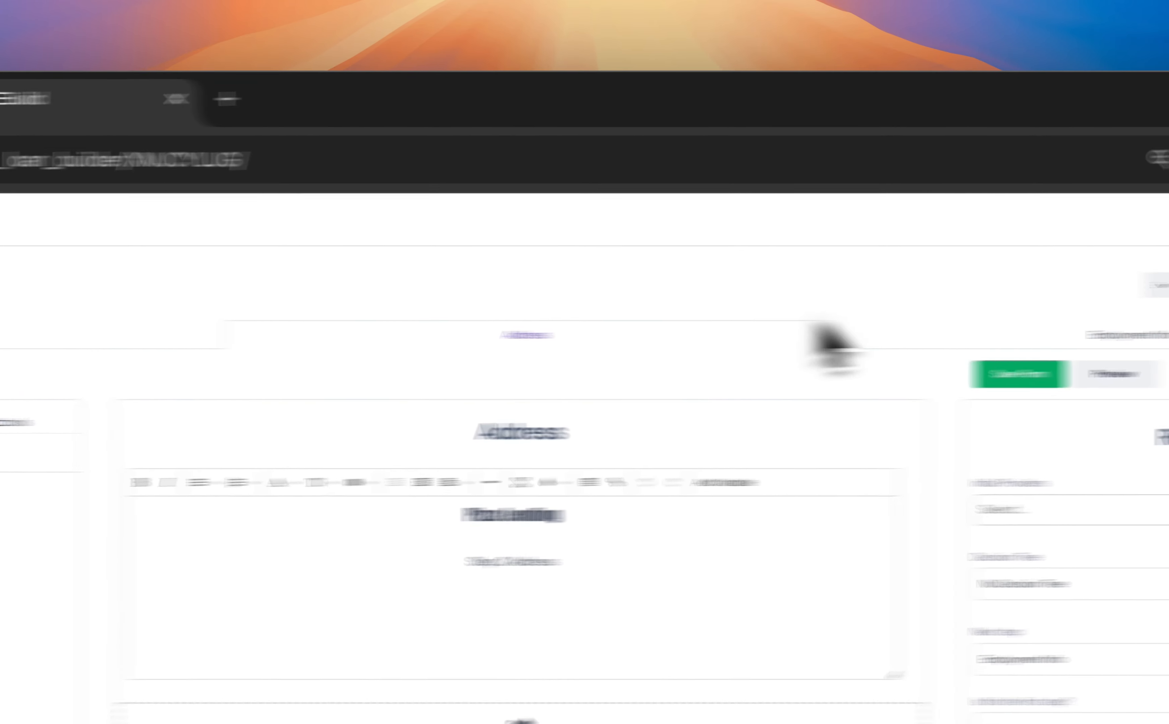
click(1151, 334)
click(121, 338)
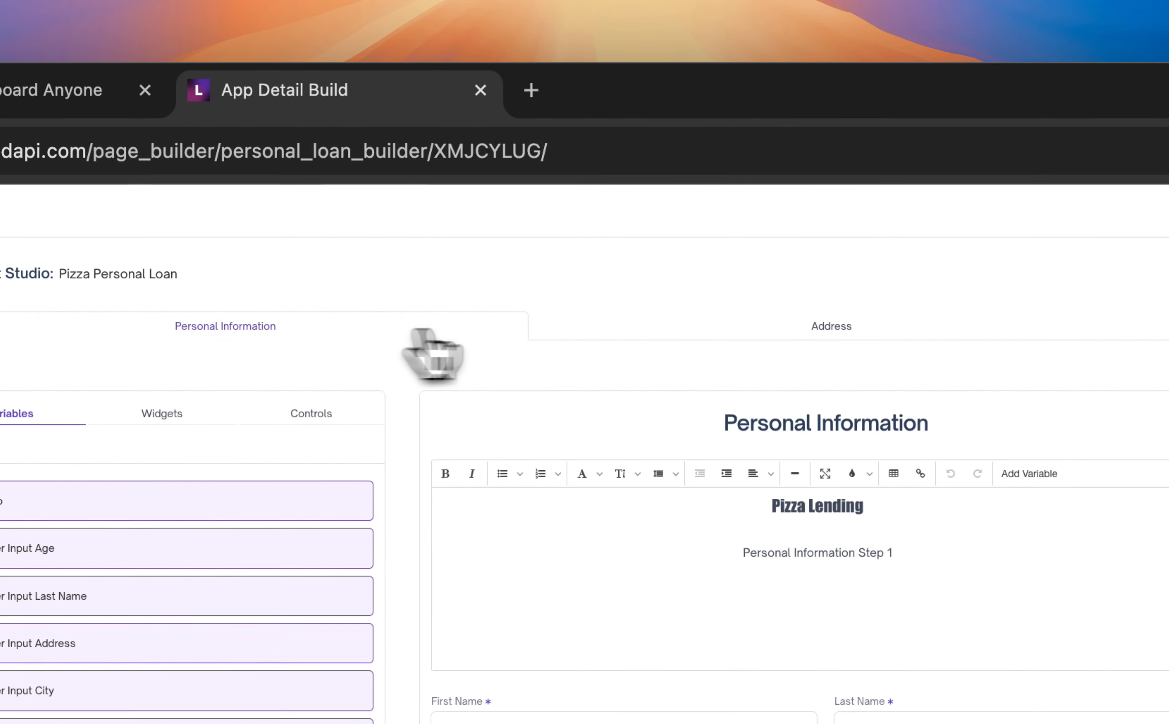
click(664, 330)
click(789, 220)
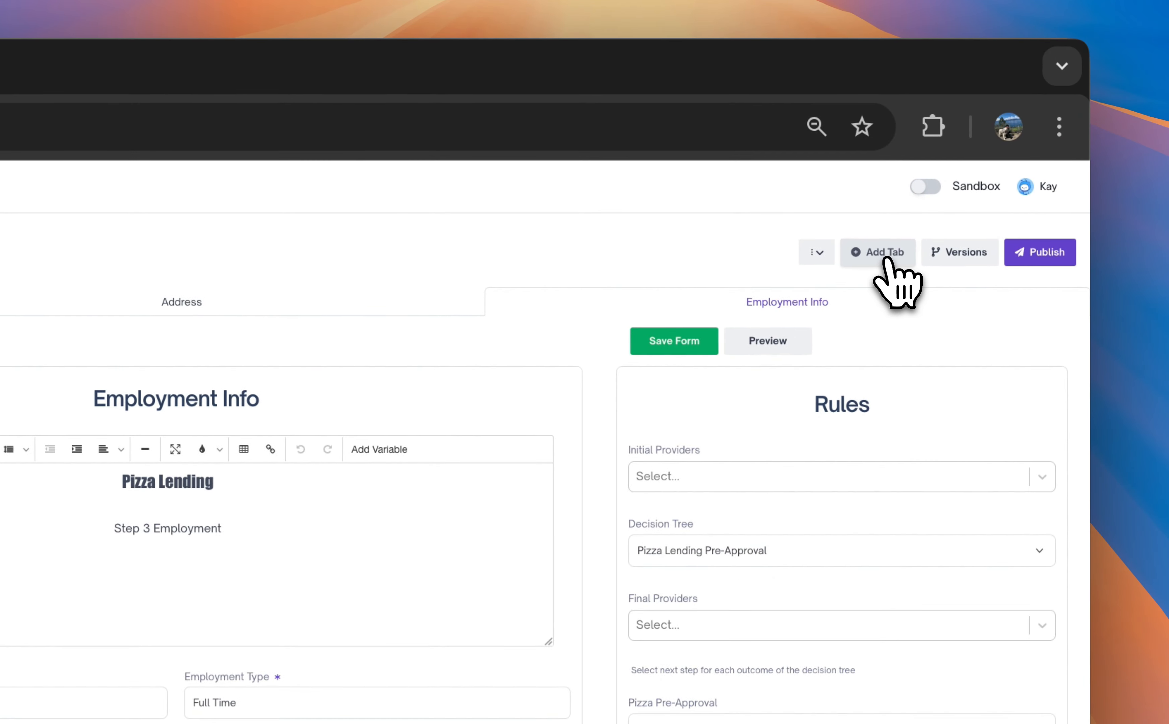
- Add a form page titled "Initial Offer" to the Pizza Personal Loan product
click(885, 261)
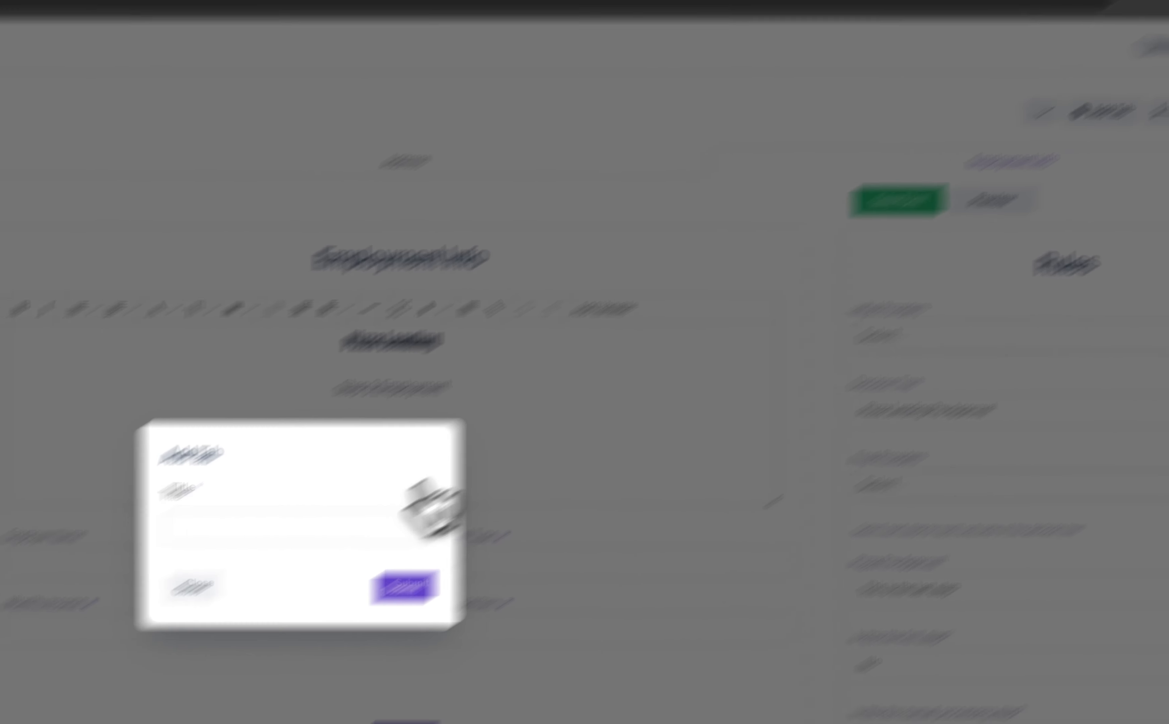
click(59, 675)
text(Init)
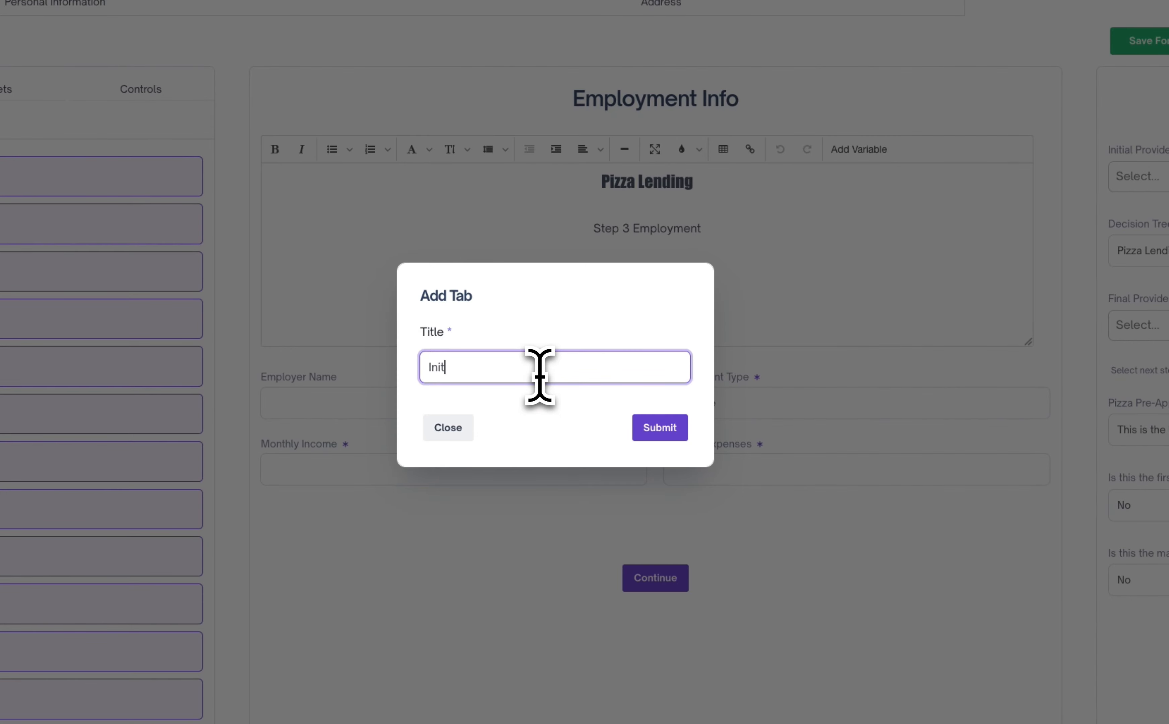
text(ial Of)
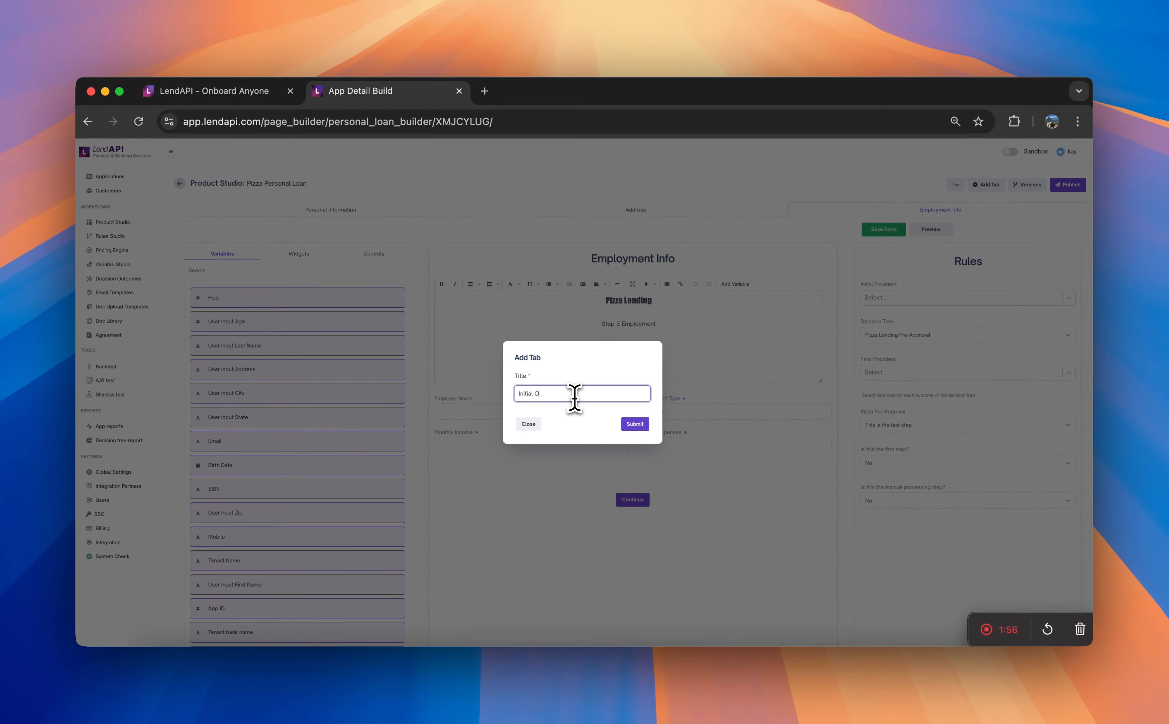
text(fer)
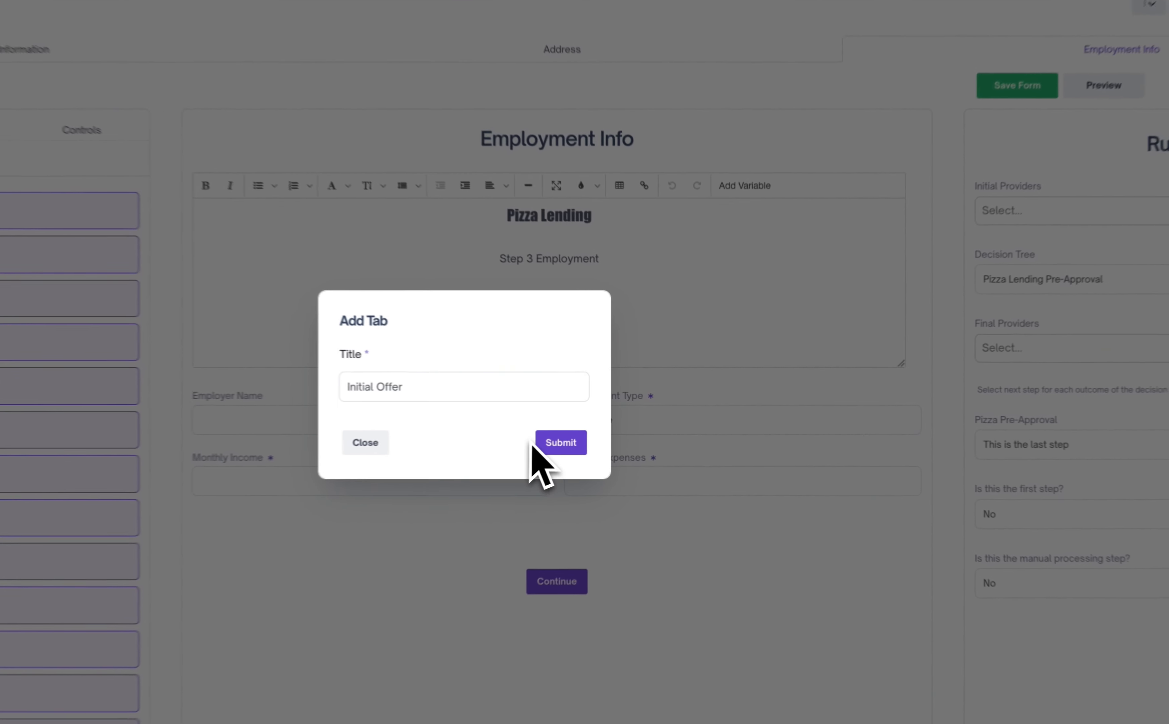
click(547, 445)
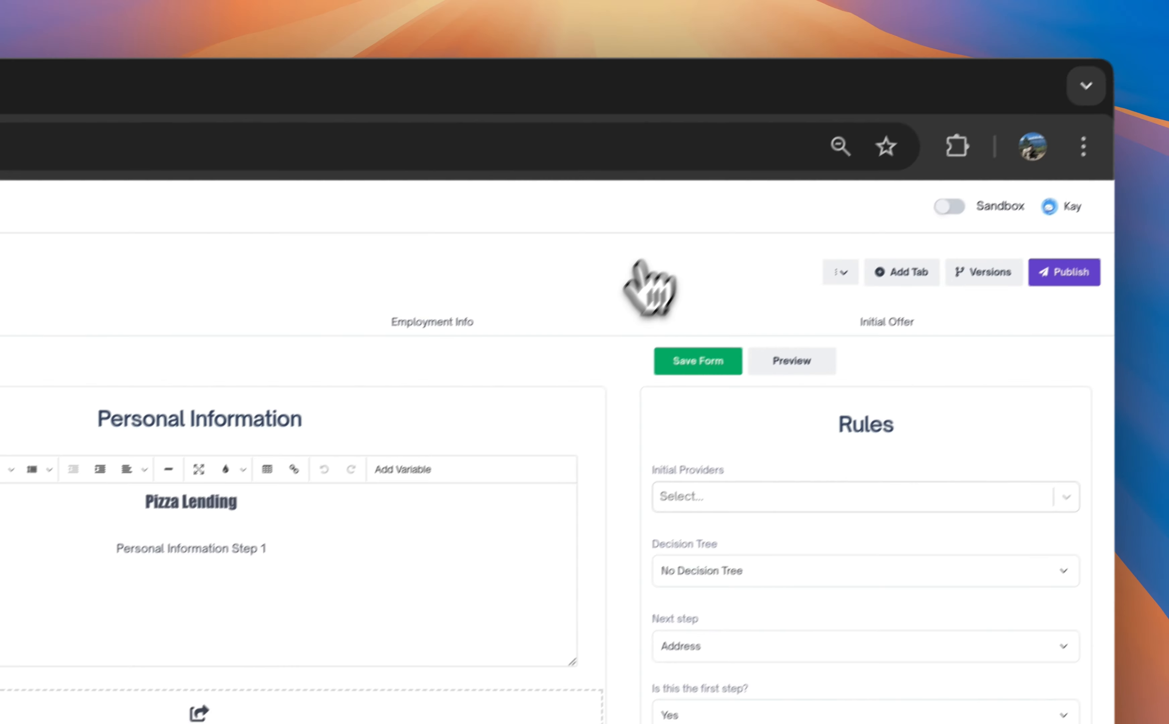
- On the Employment Info page, set the next step for the Pizza Pre-Approval outcome to Initial Offer and save the form
click(583, 337)
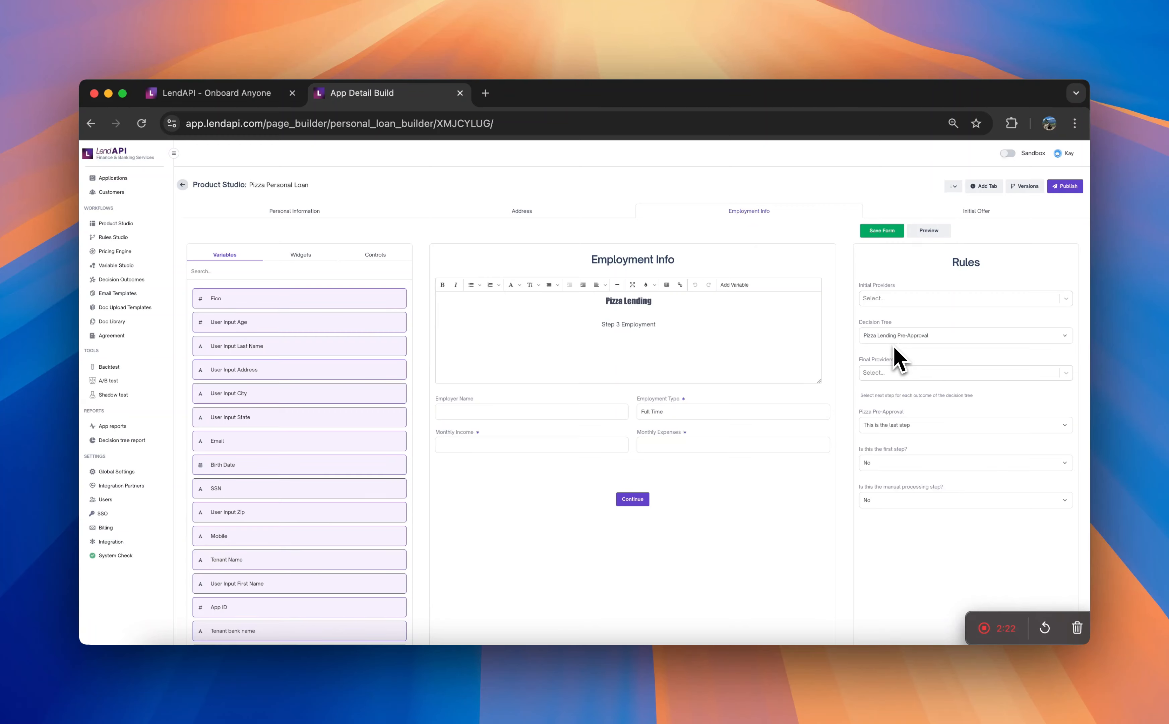
click(903, 424)
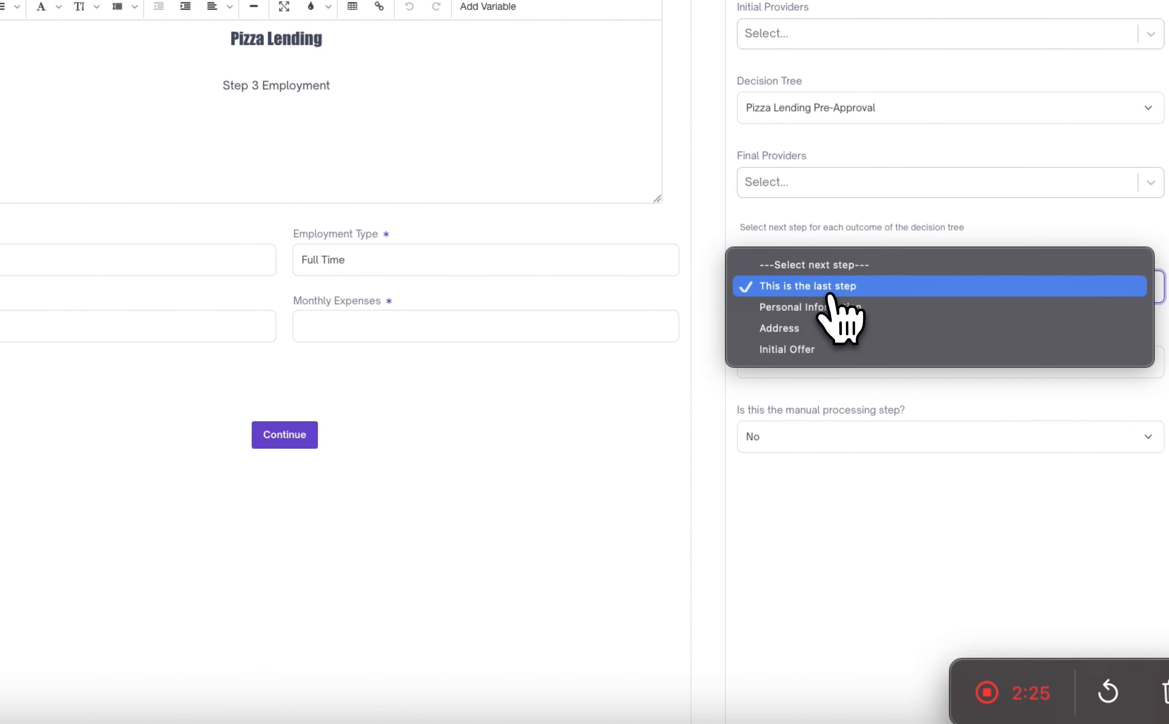
click(827, 352)
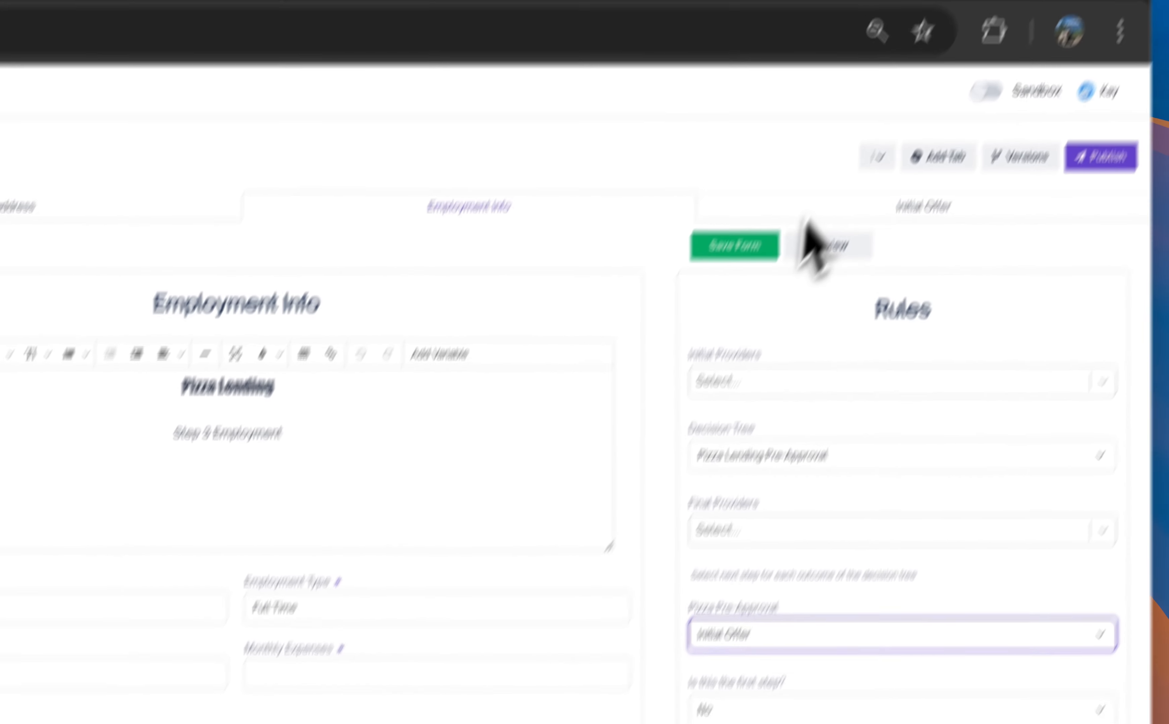
click(697, 352)
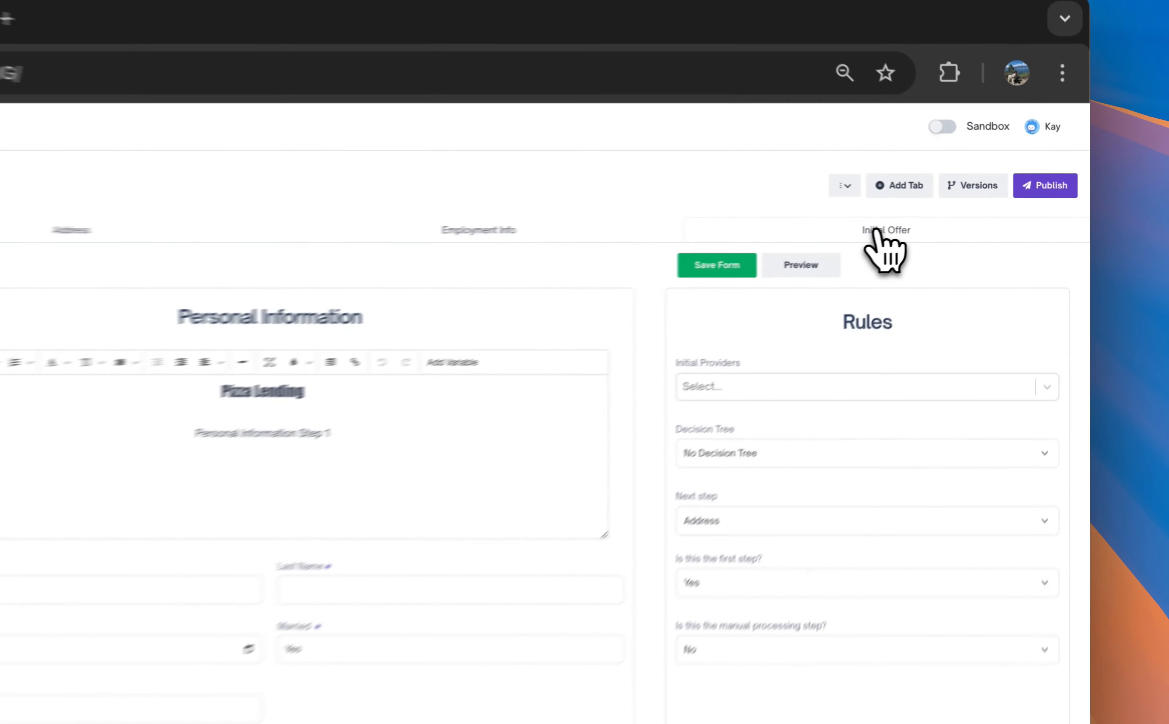
- Place a Rich Text Editor control on the Initial Offer page and put the cursor in it
click(976, 213)
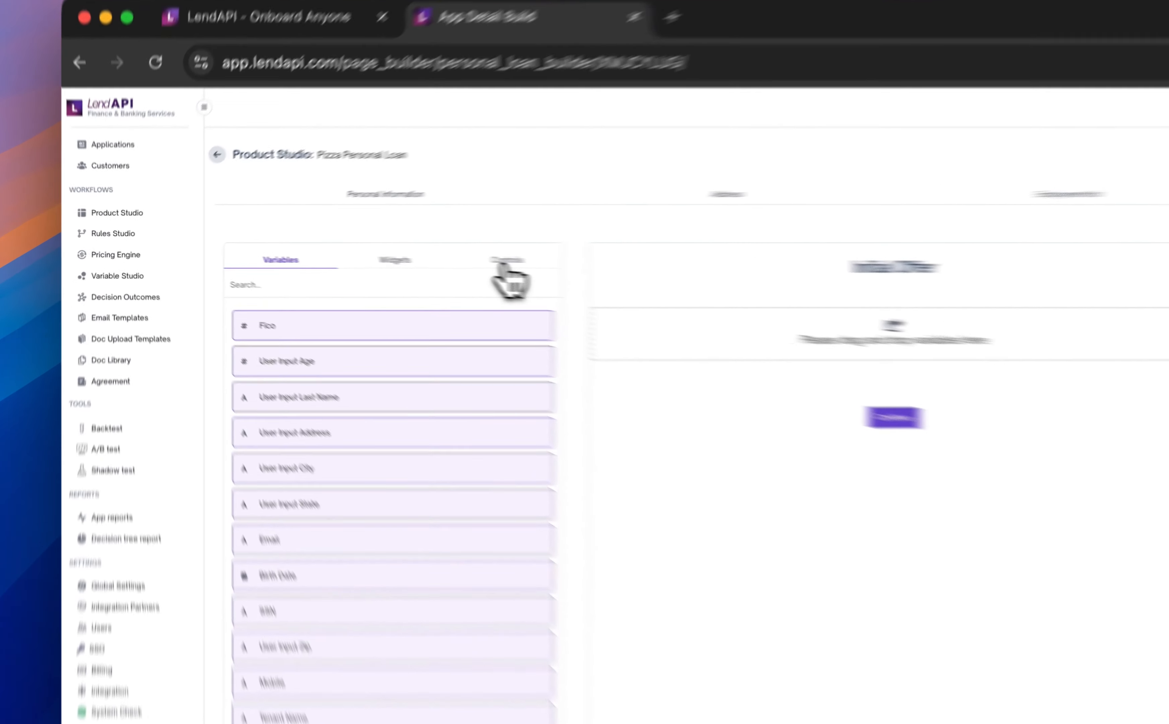
click(375, 256)
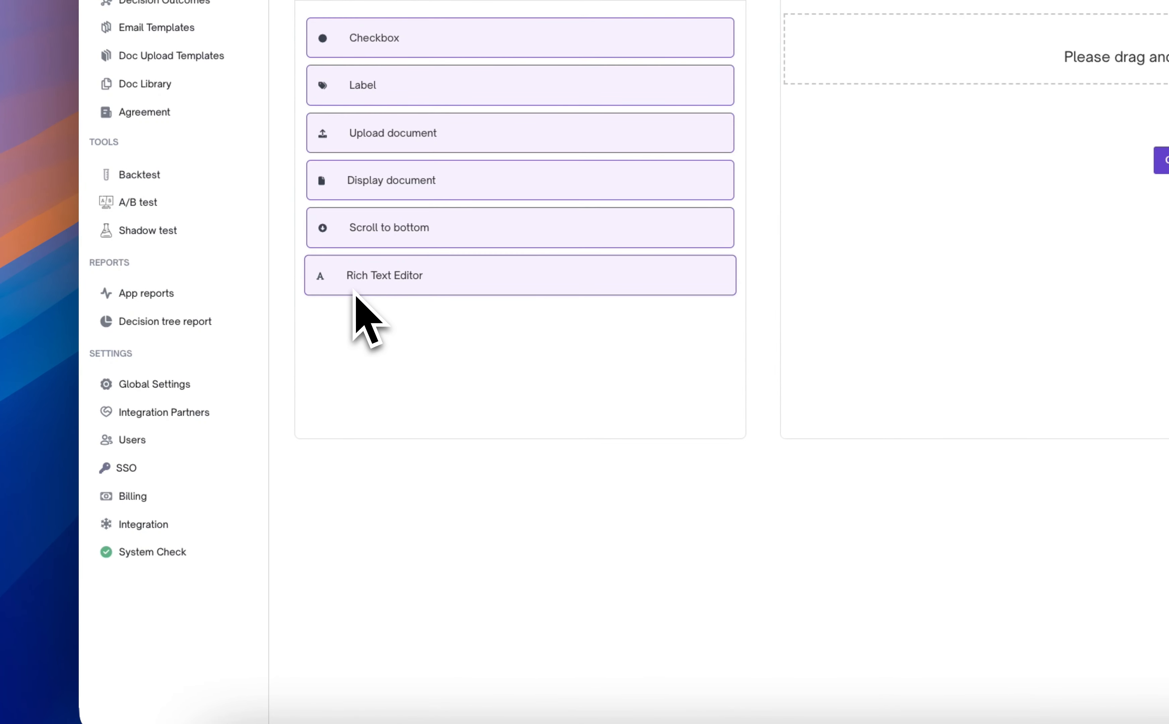
drag(355, 291, 1099, 58)
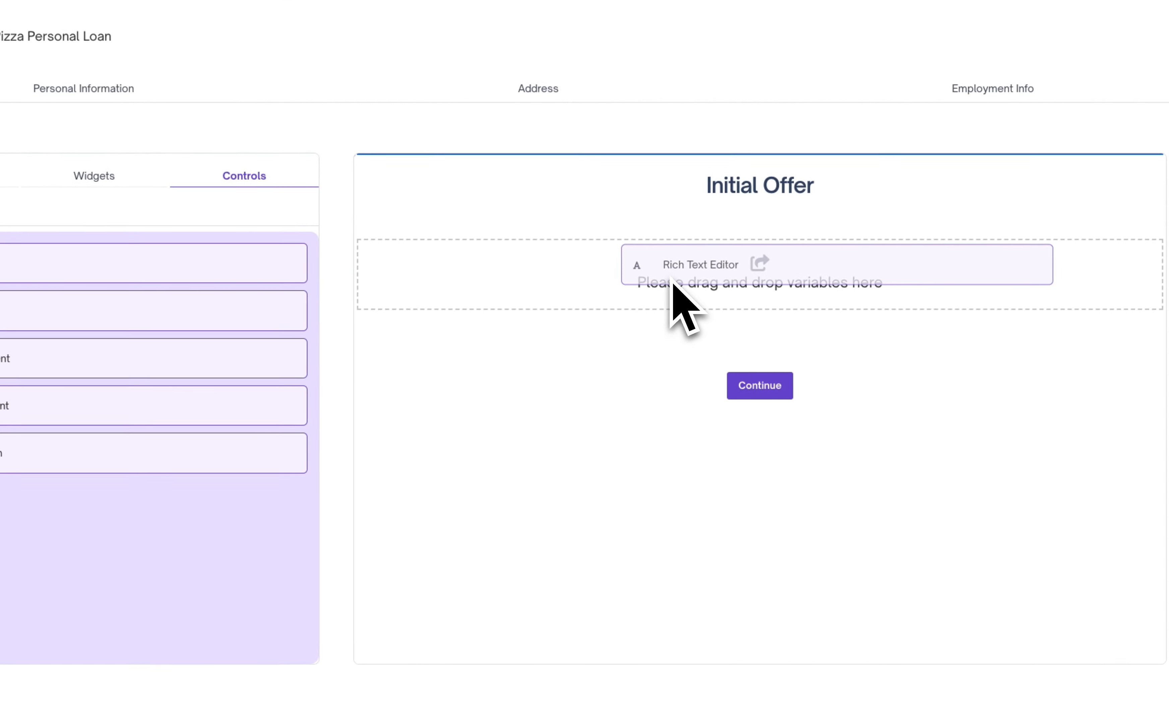
drag(672, 284, 673, 298)
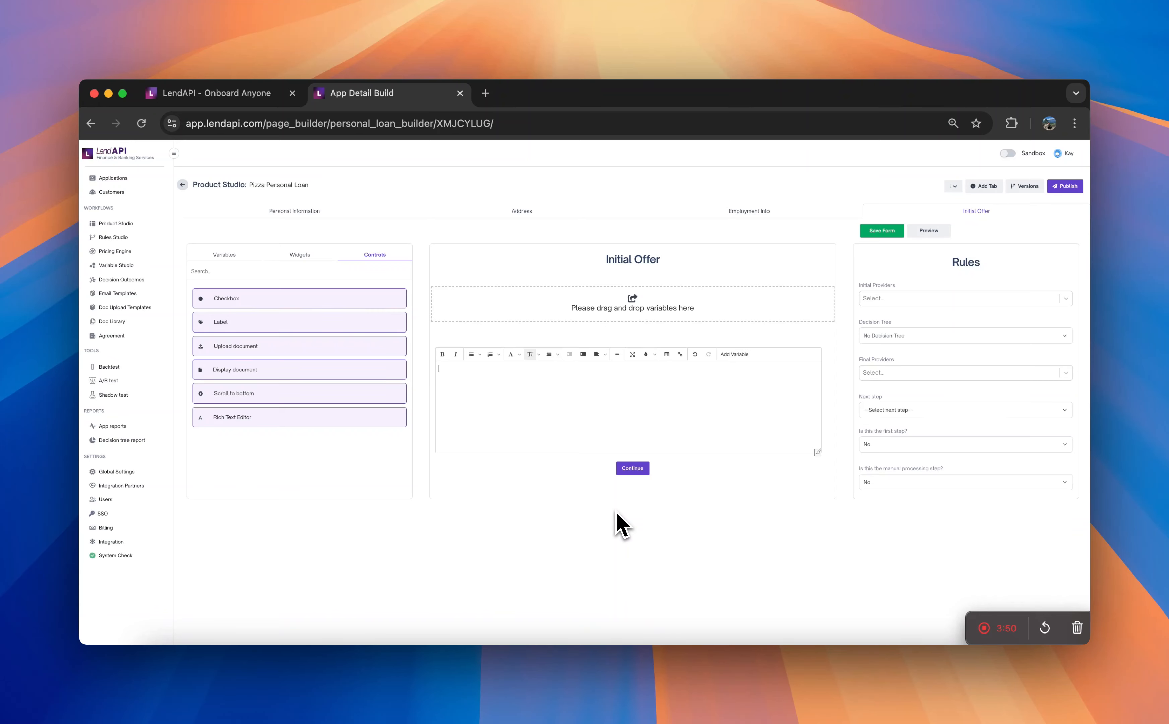
- Write "Congradulations on Being Pre-approved" as the first line of the Initial Offer text
text(Congradulations on b)
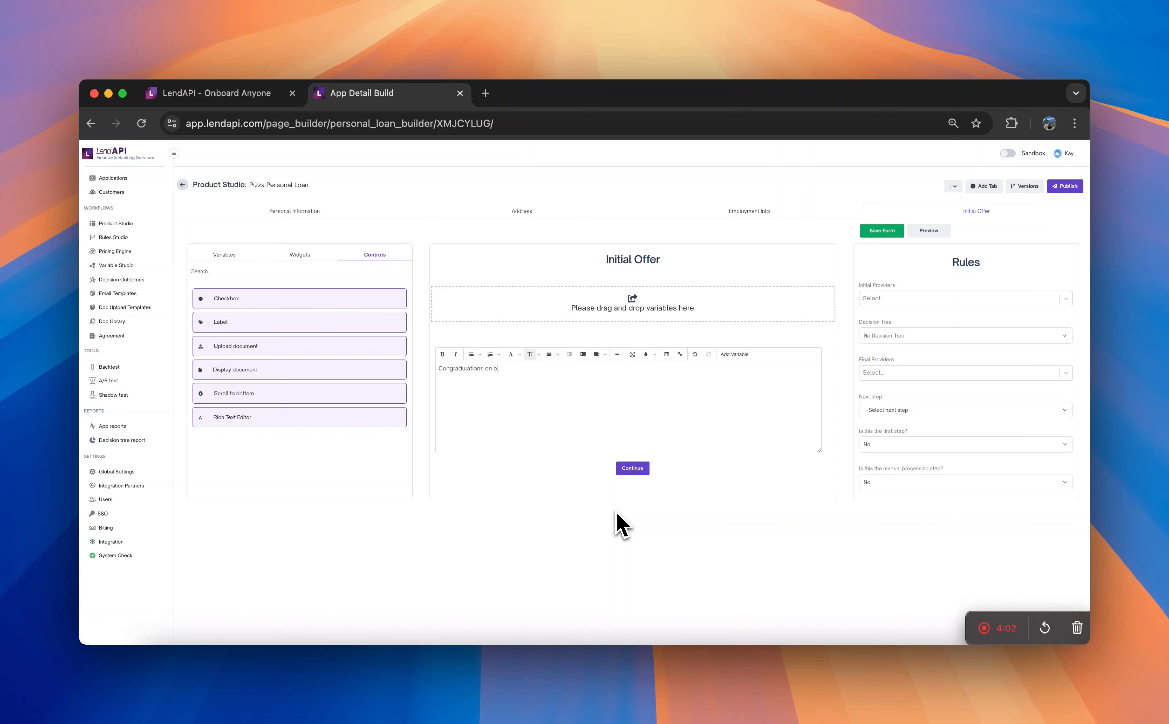
key(BackSpace)
text(Being Pre-approved)
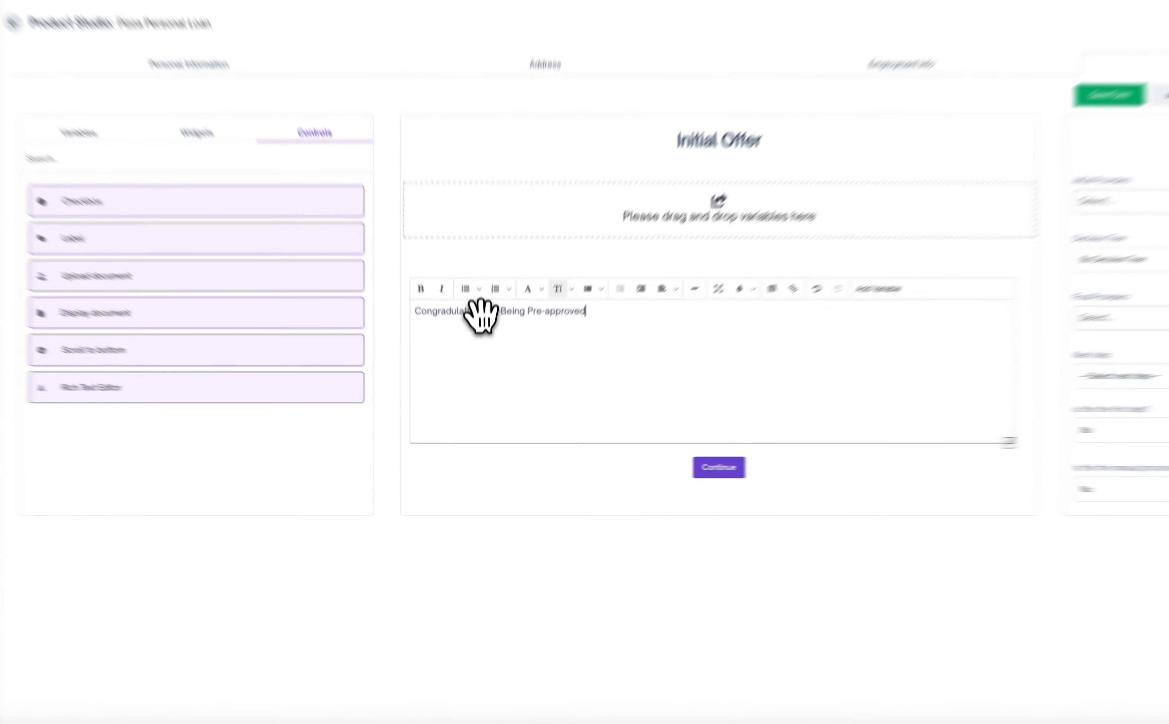
- Replace the first word of the line with "Congrats!", end the sentence with a period and start a new line
double_click(480, 369)
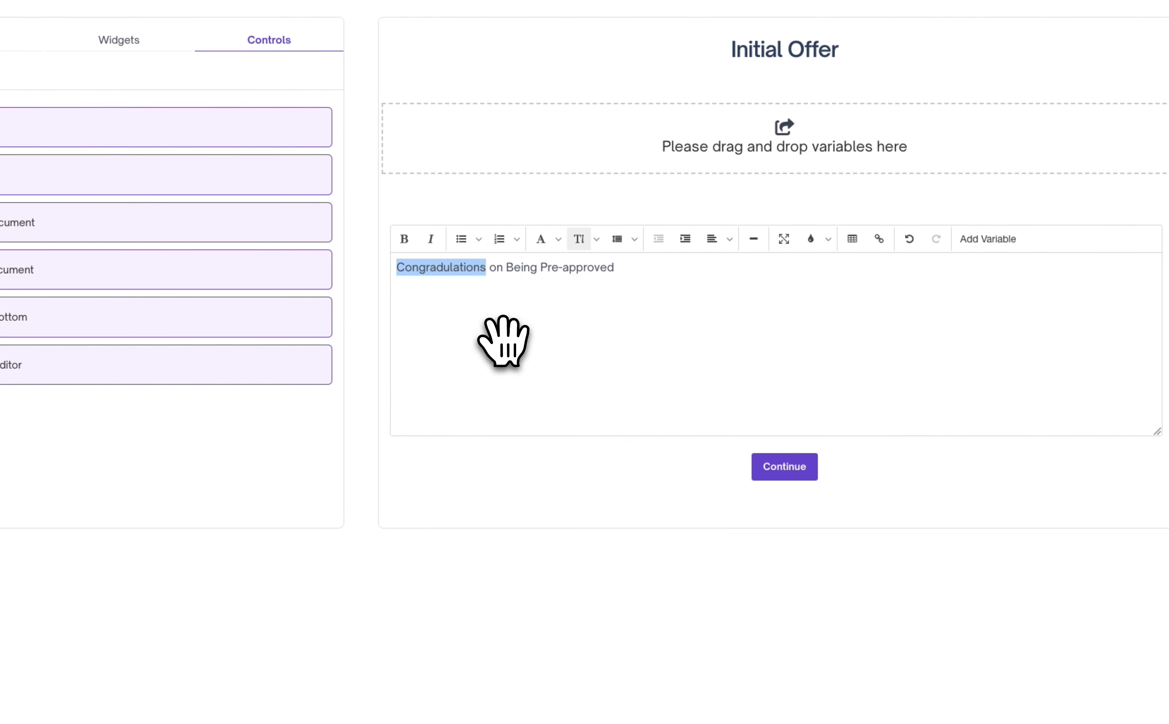
text(Congrat)
text(s!)
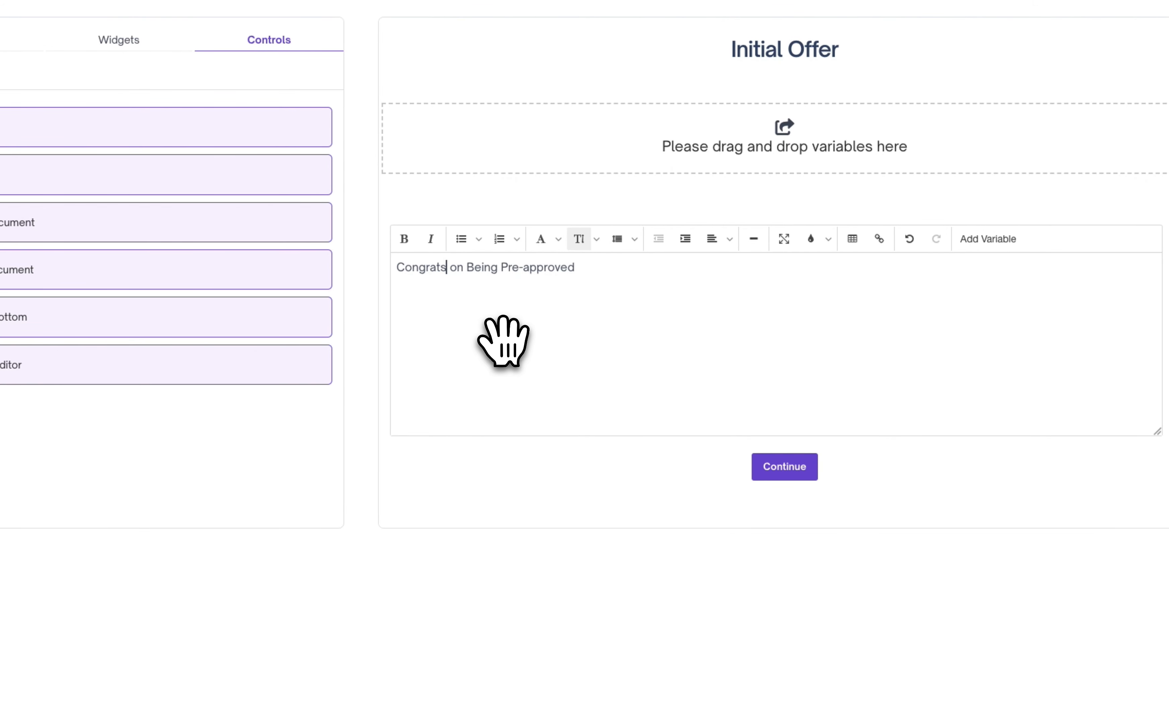
click(681, 287)
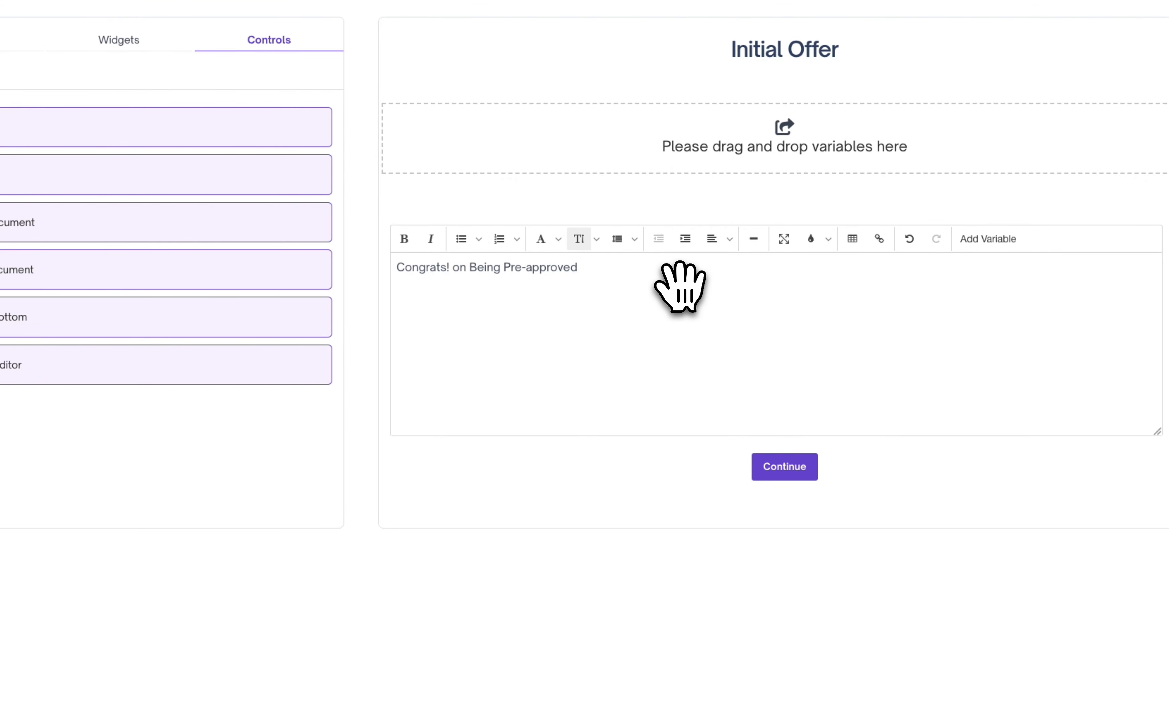
text(.)
key(Return)
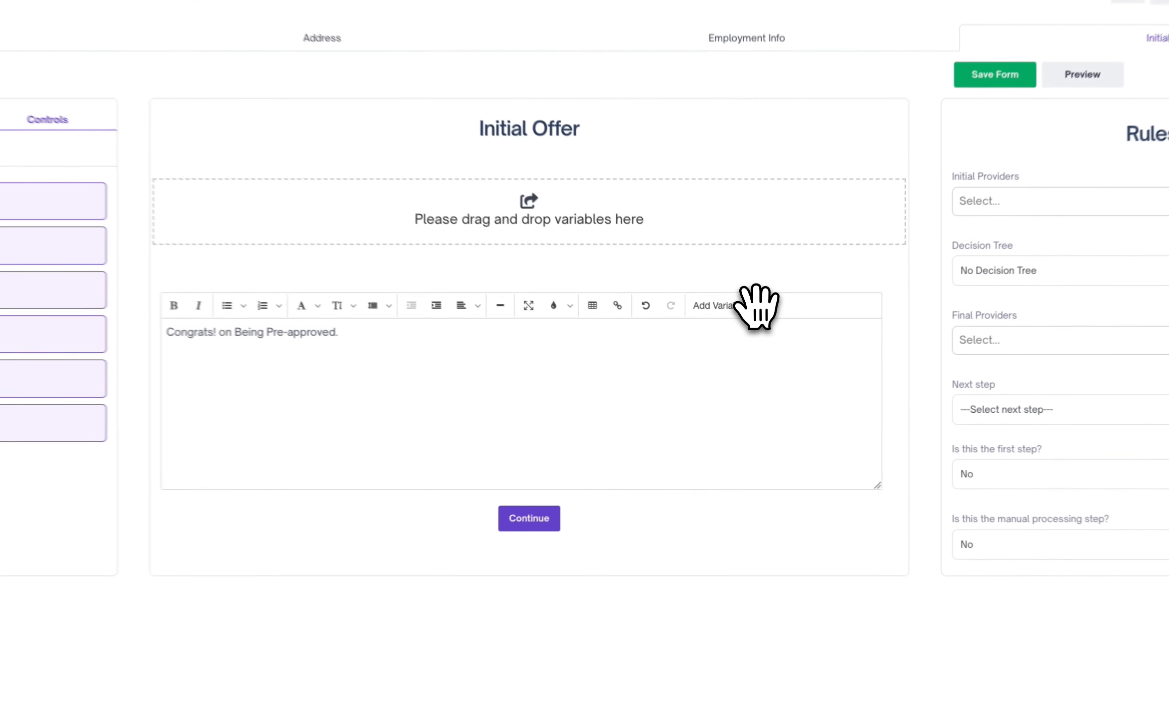
- Insert the pizza_first_name variable below the congratulation line
click(746, 302)
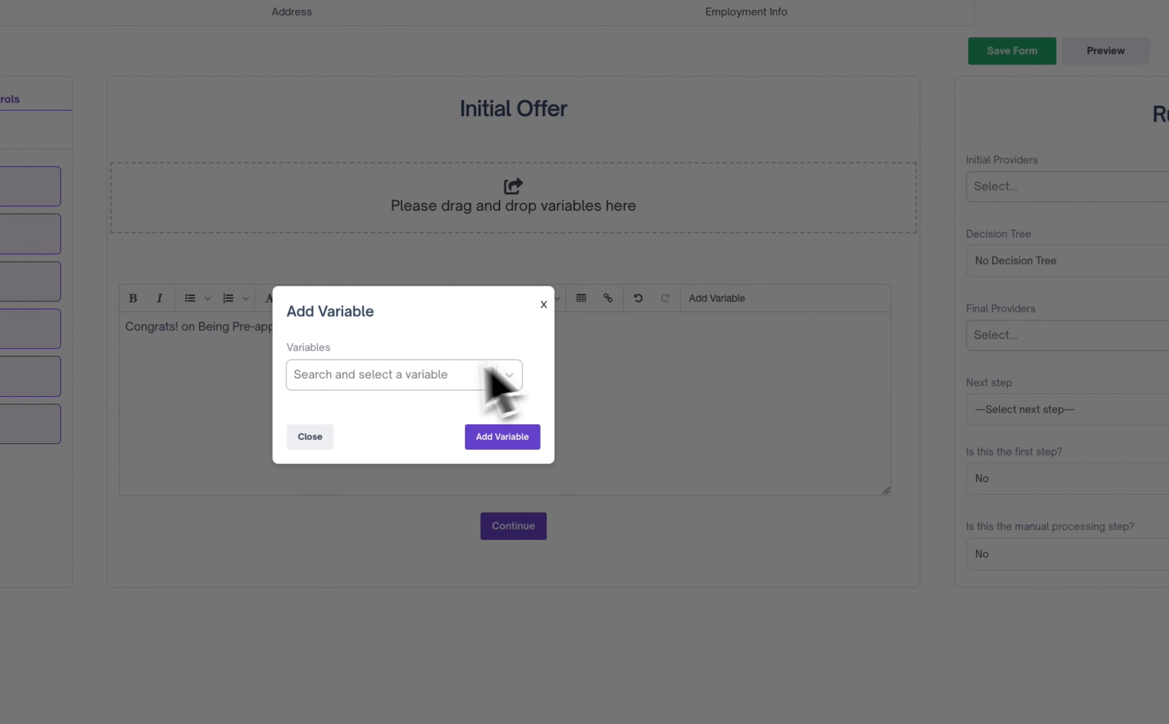
click(432, 376)
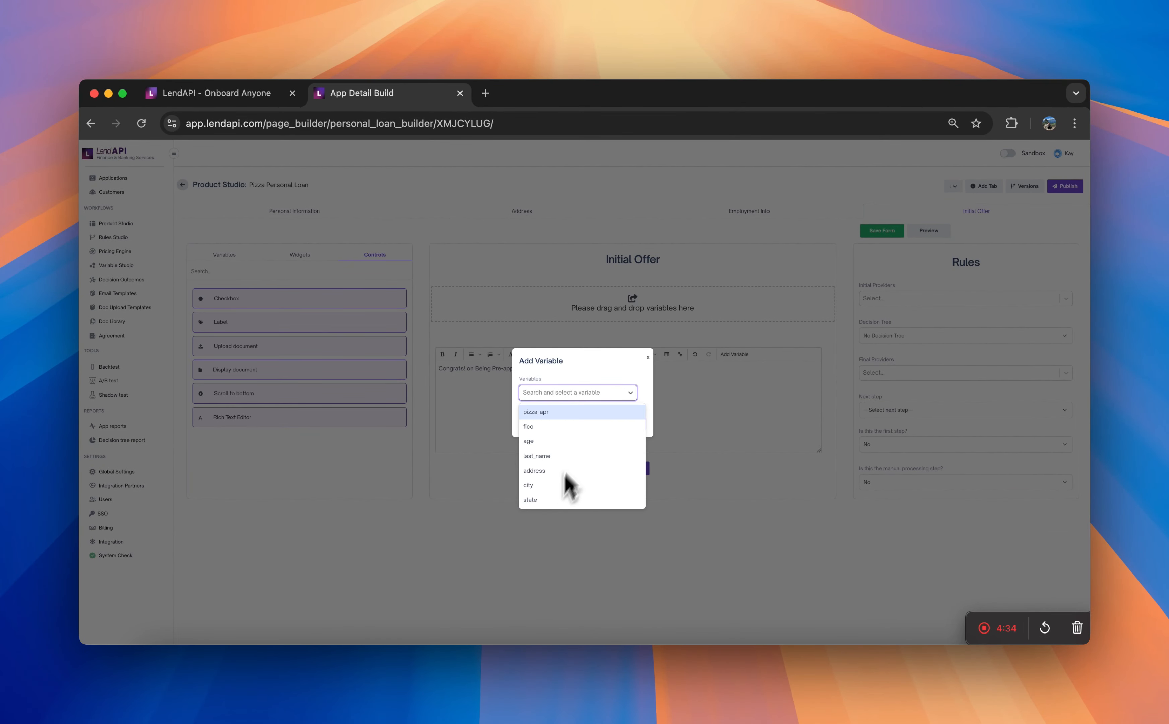
text(firs)
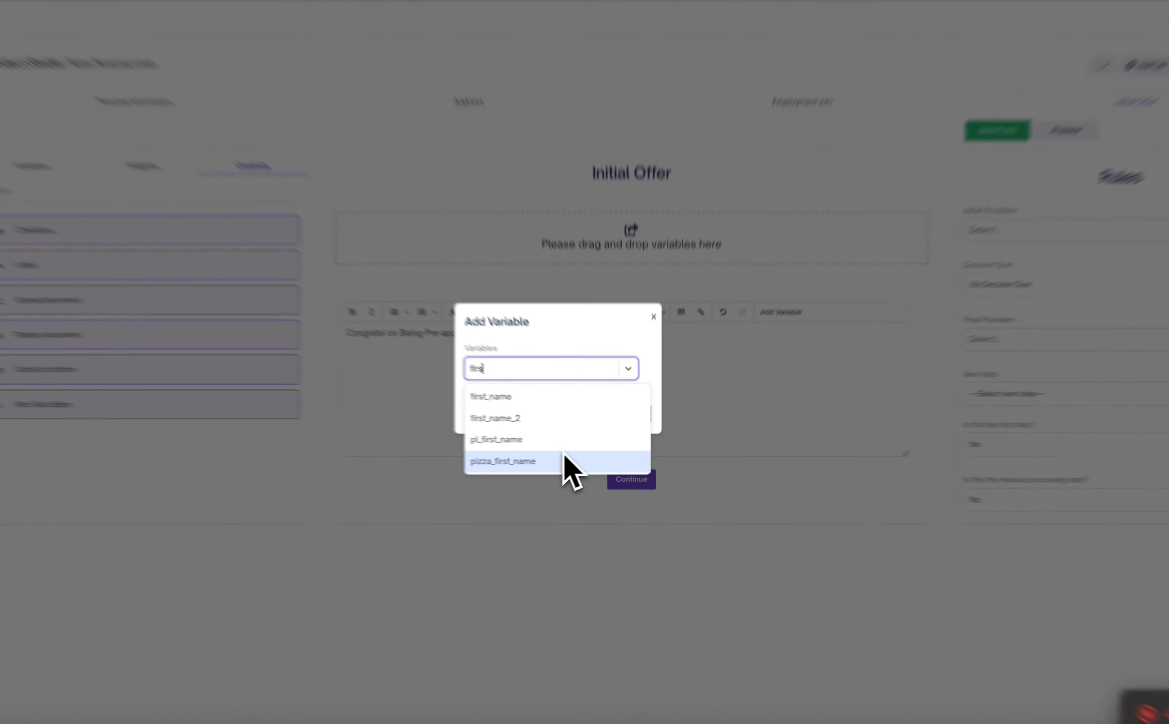
click(586, 455)
click(624, 423)
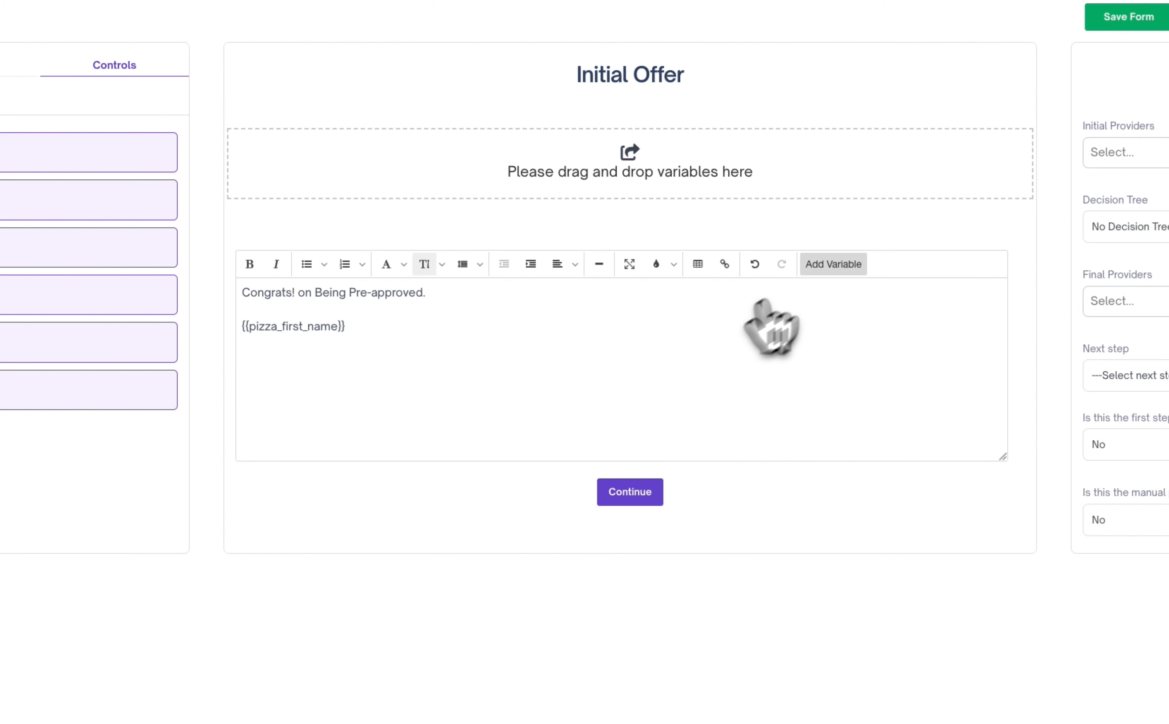
- Insert the pizza_last_name variable after the first-name variable
click(831, 265)
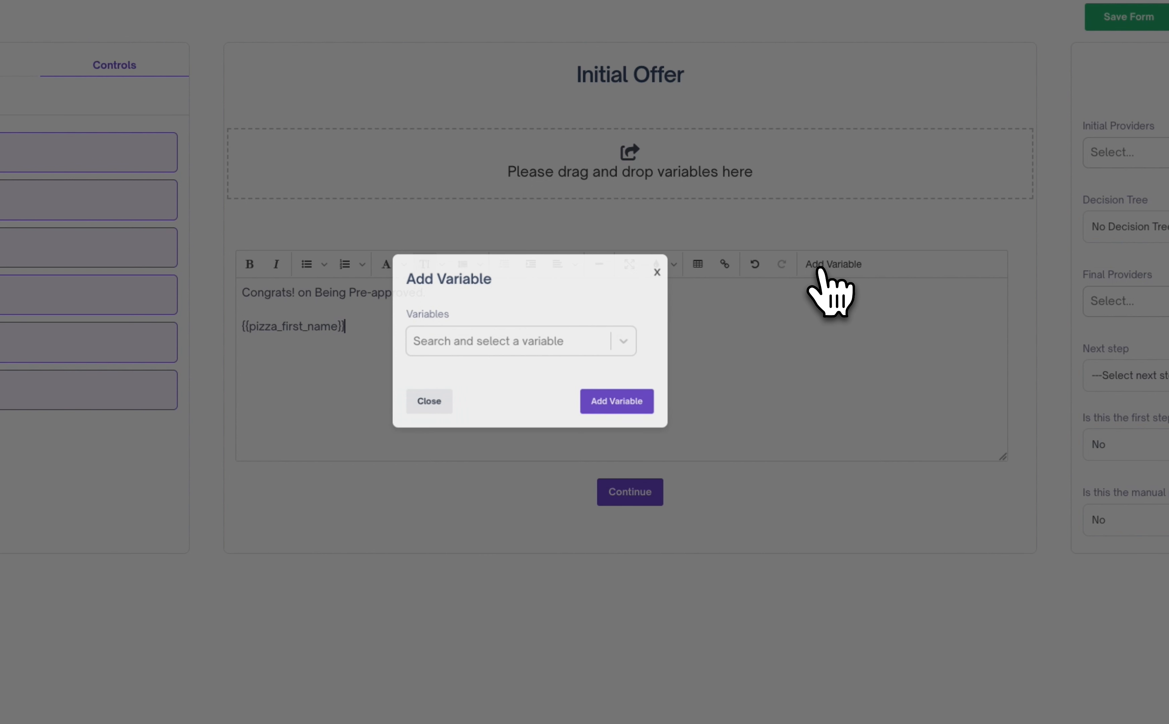
click(541, 353)
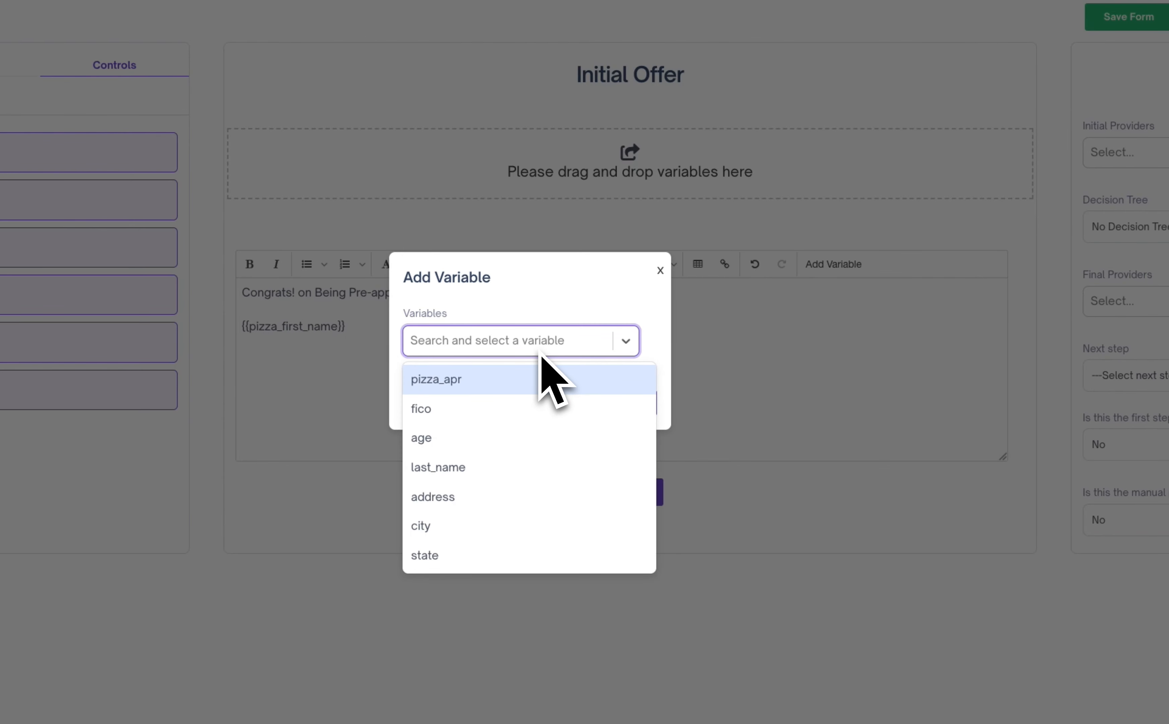
text(last)
click(517, 438)
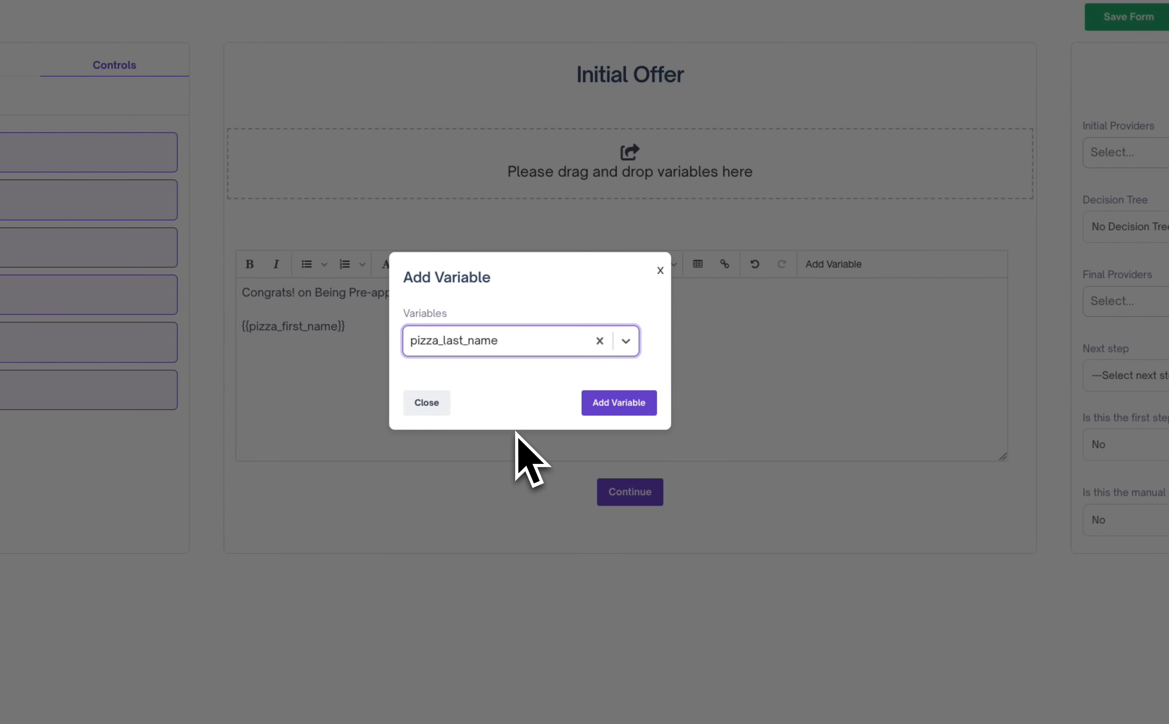
click(622, 402)
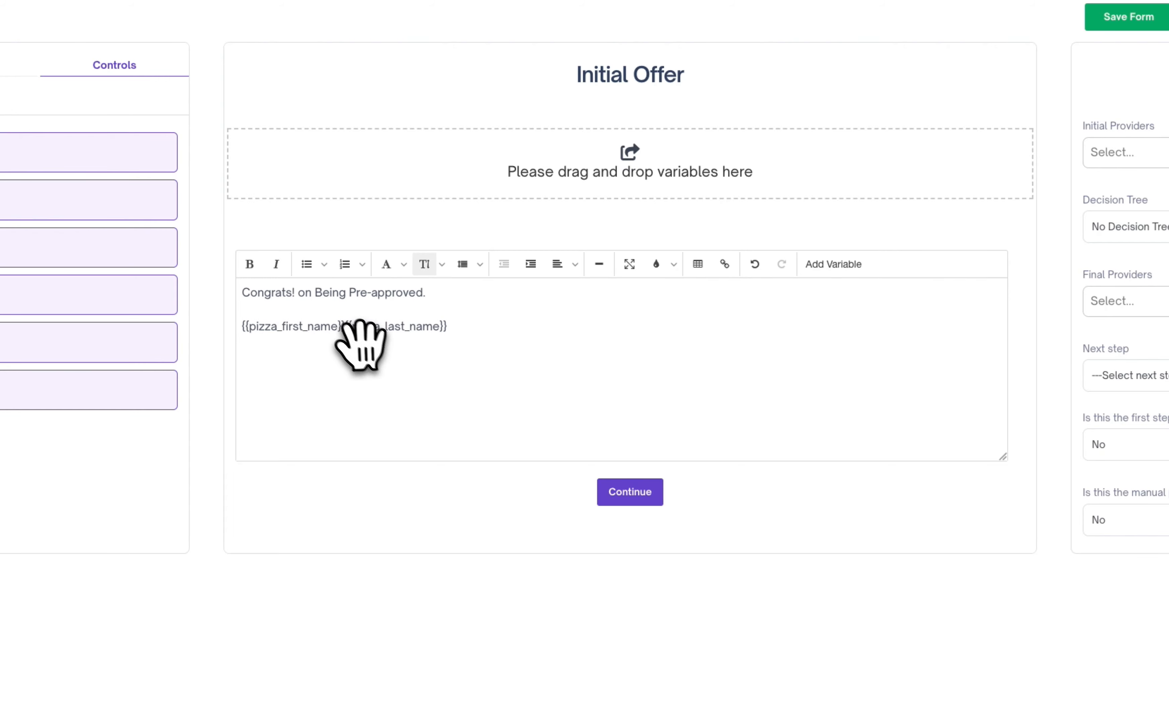
- Separate the first-name and last-name variables with a space and end their line with a comma
key(Left)
key(Left)
key(Left)
key(Left)
key(Left)
key(Left)
key(Left)
key(Left)
key(Left)
key(Left)
key(Left)
key(Left)
key(Left)
key(Left)
key(Left)
key(Left)
key(Left)
key(Left)
key(Left)
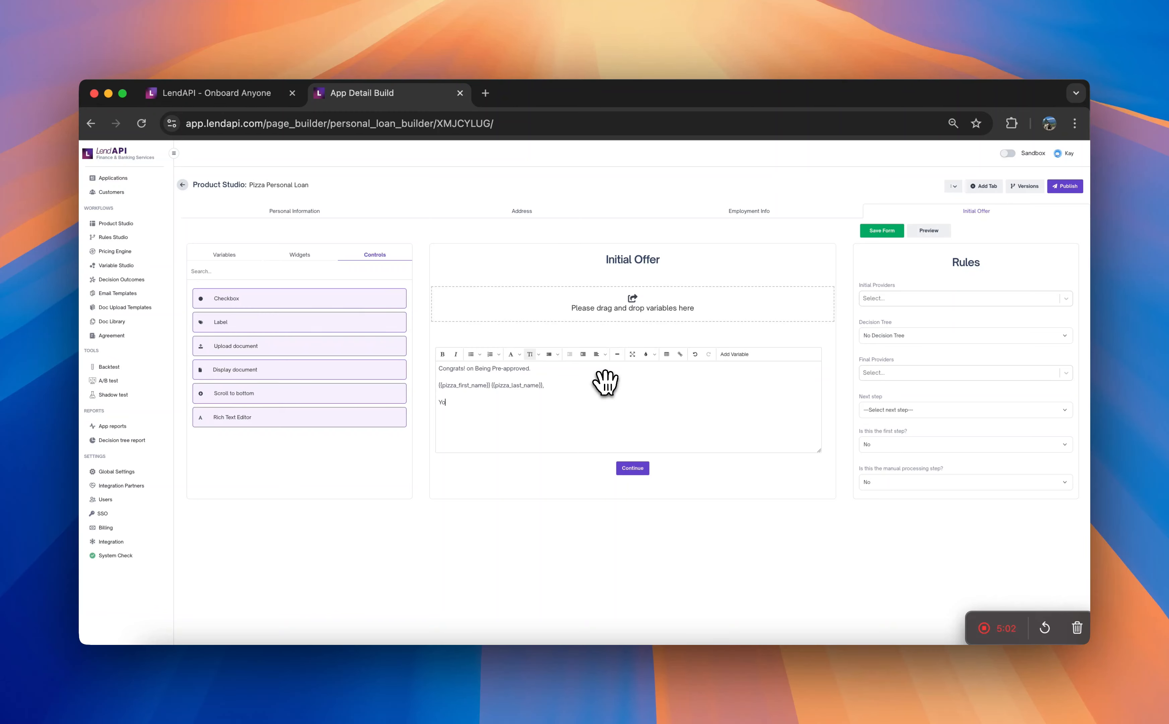
- Complete the sentence below the applicant's name to read "You have been approved for the Loan Amount"
text(have been approved for the Loan Amount)
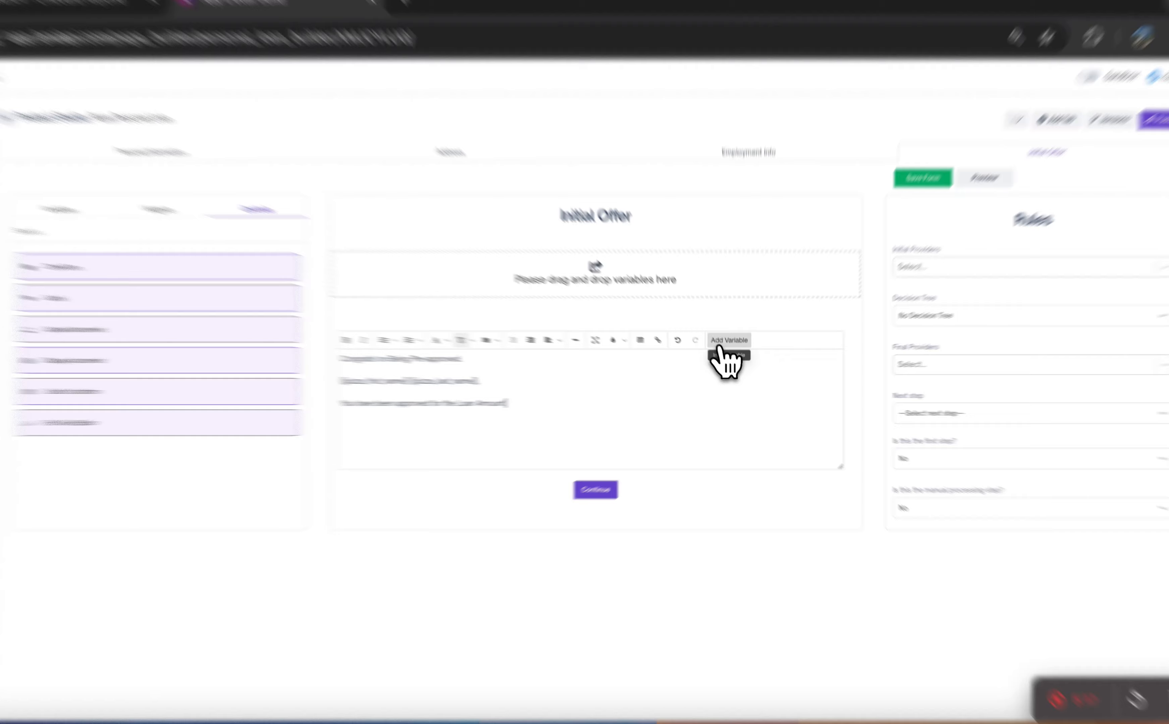
- Insert the pizza_approved_amount variable after "Loan Amount" in the offer text
click(725, 341)
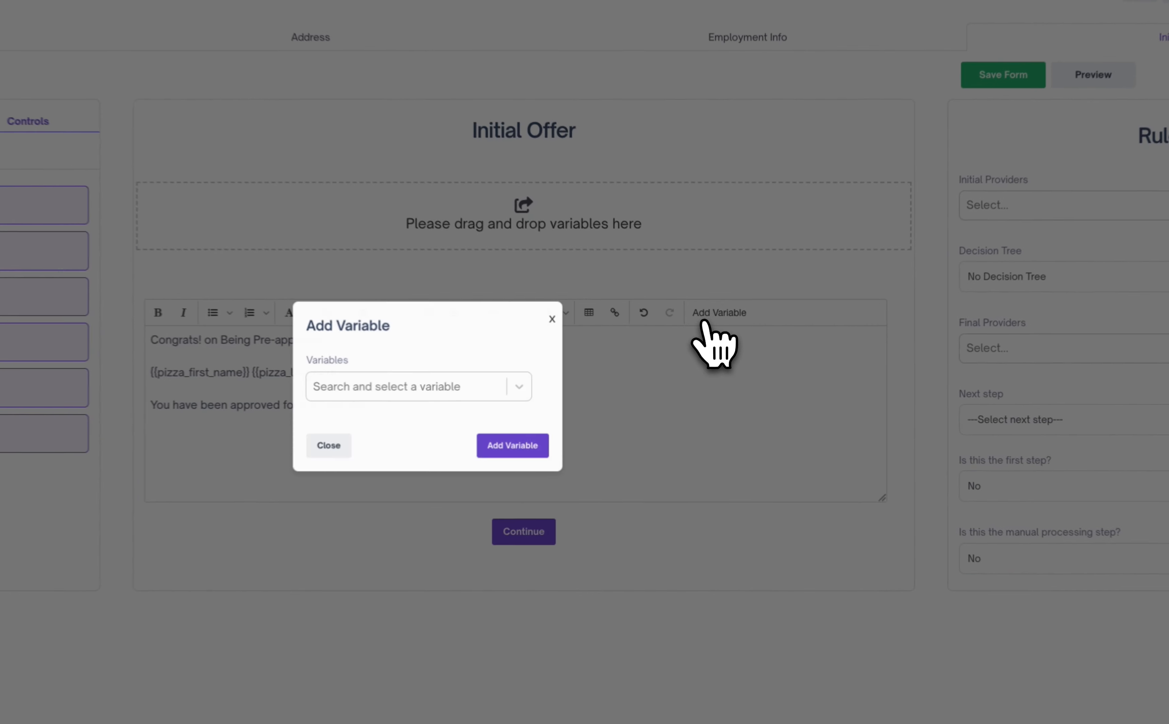
click(472, 391)
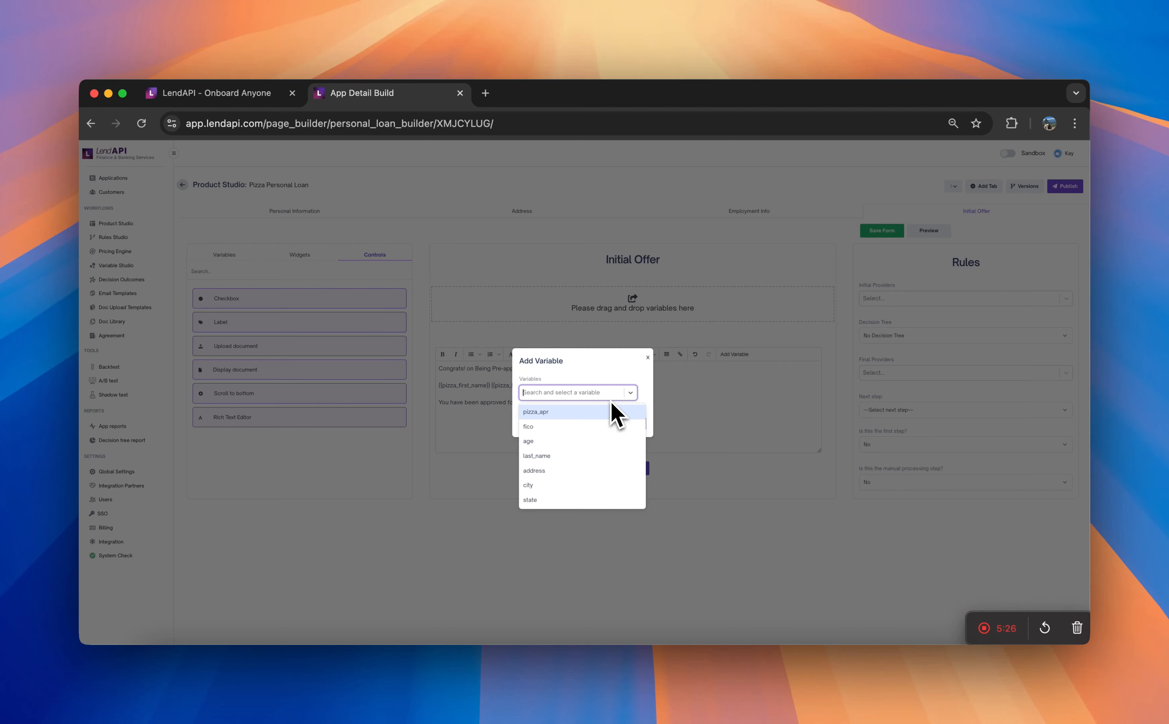
text(loa)
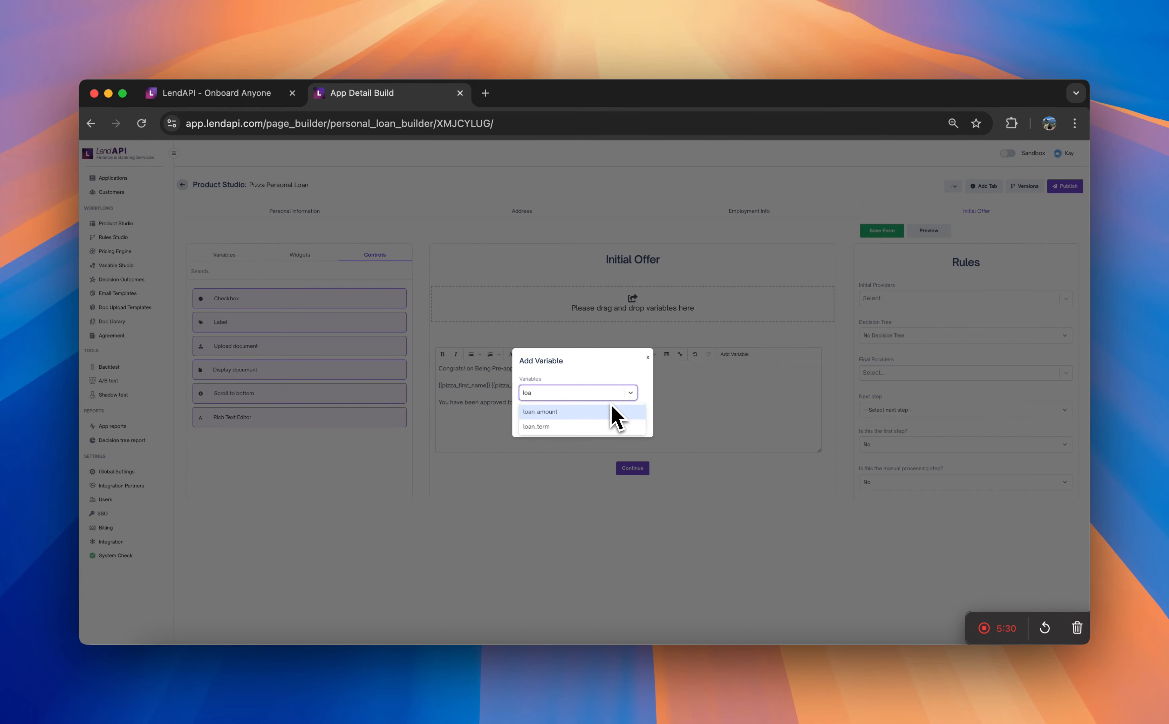
key(BackSpace)
key(BackSpace)
key(BackSpace)
text(app)
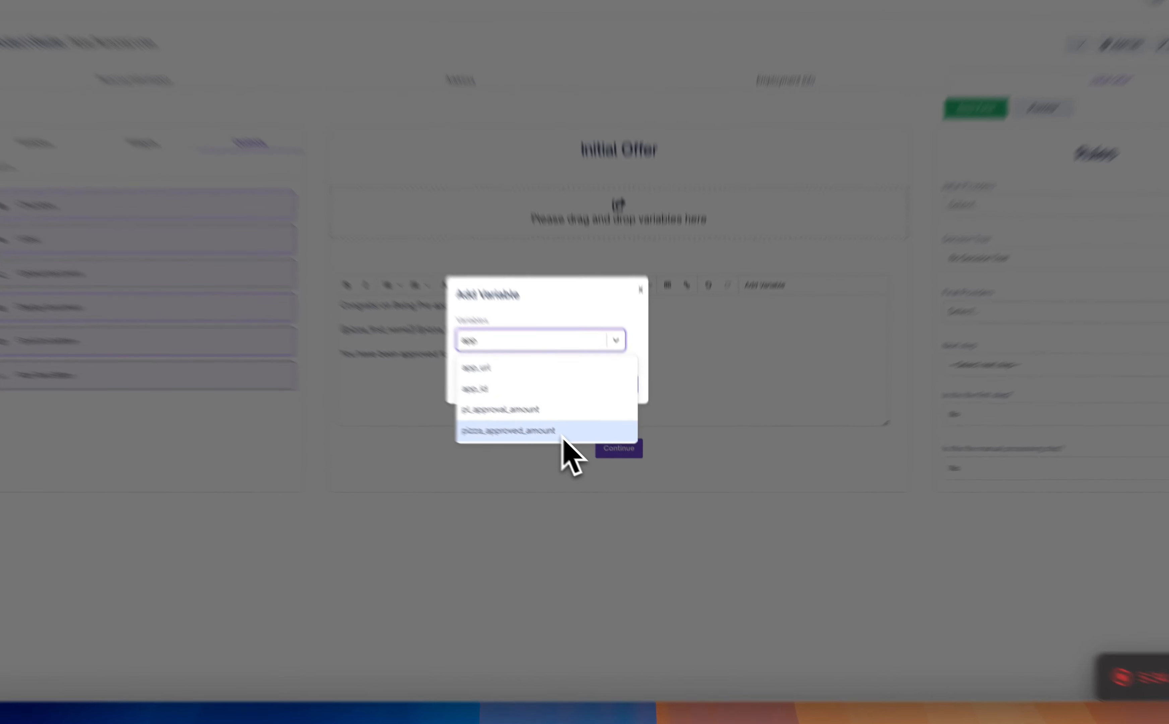
click(598, 457)
click(603, 333)
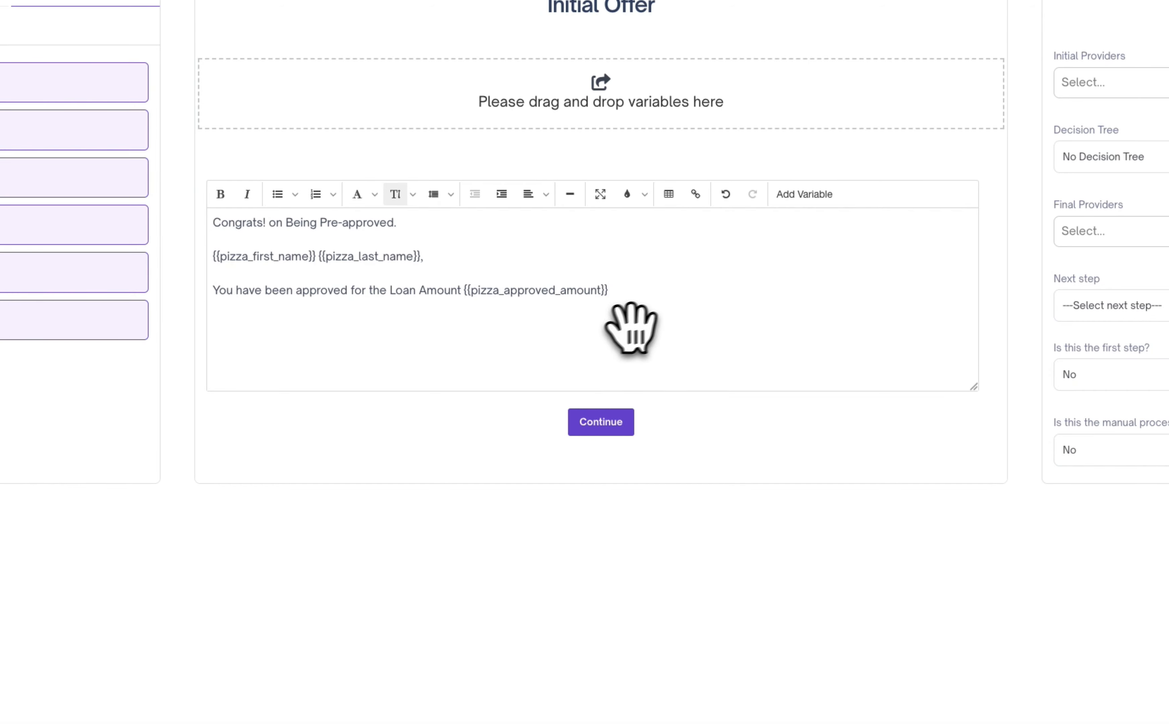
- Continue the sentence with "at an APR of" and insert the pizza_apr variable, ending with a period
text(at )
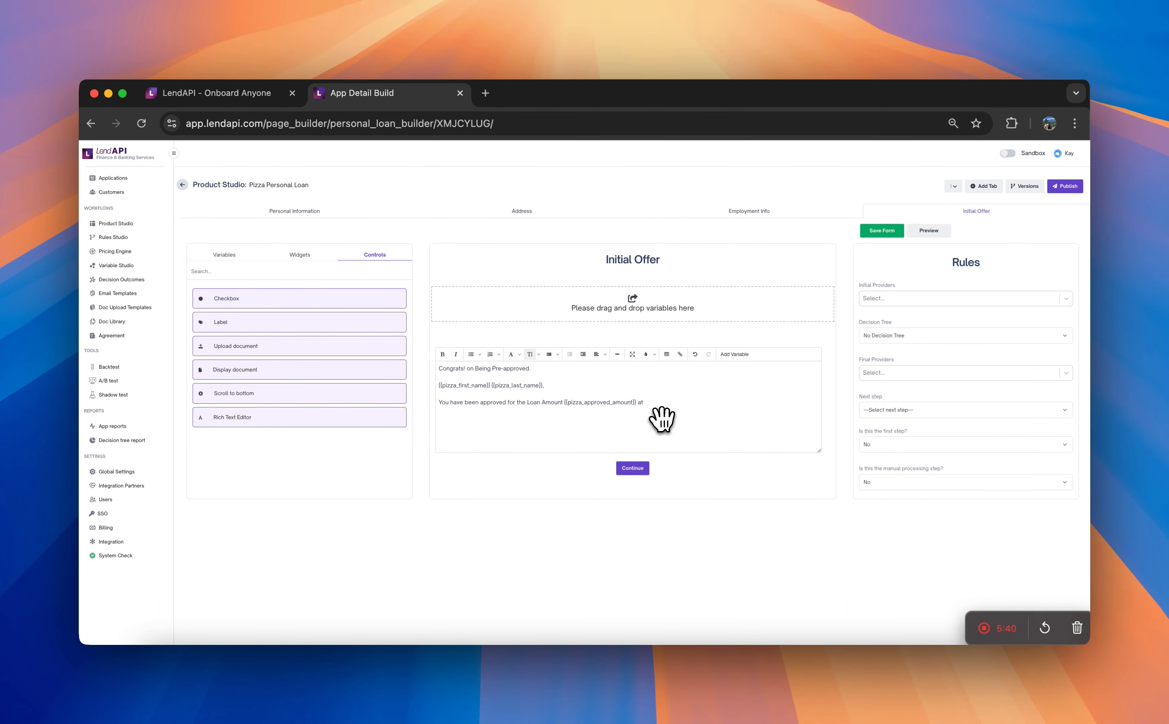
text(an APR of)
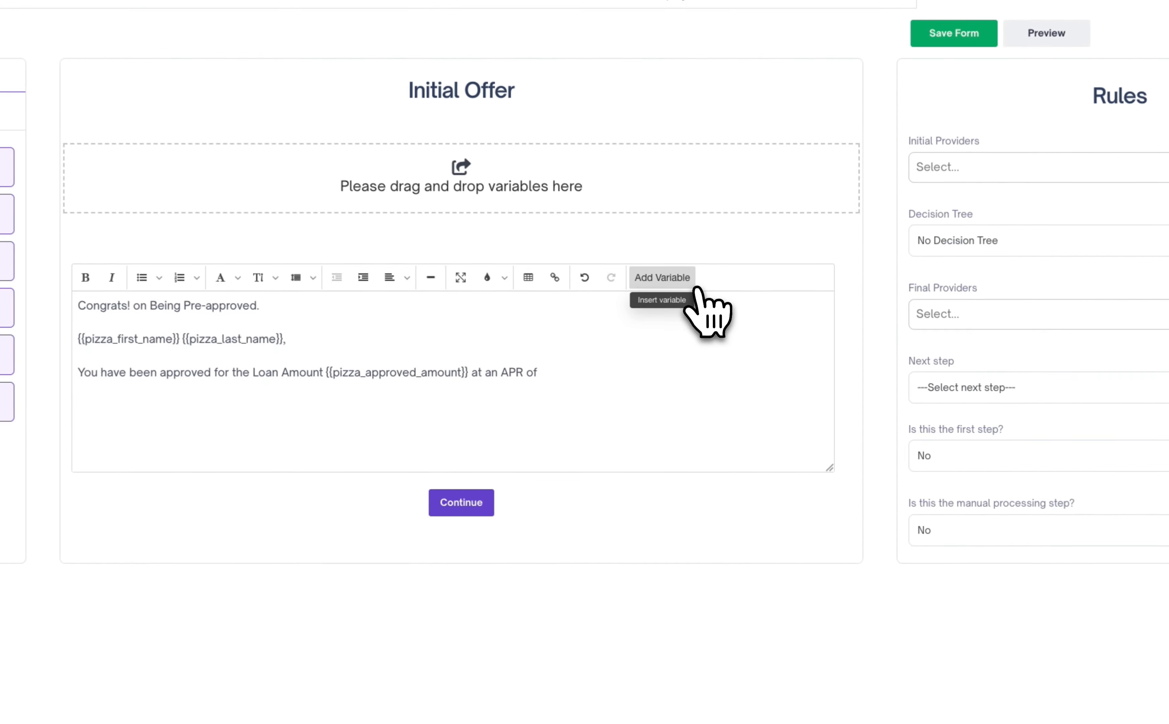
click(694, 285)
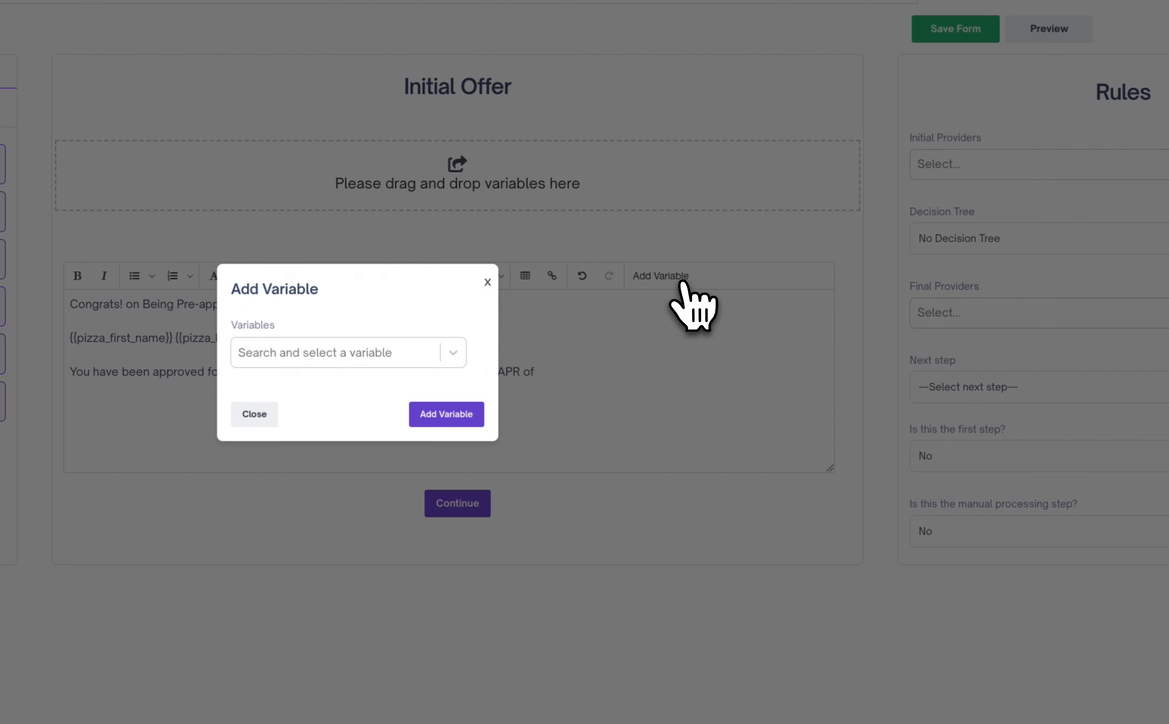
click(415, 362)
text(apr)
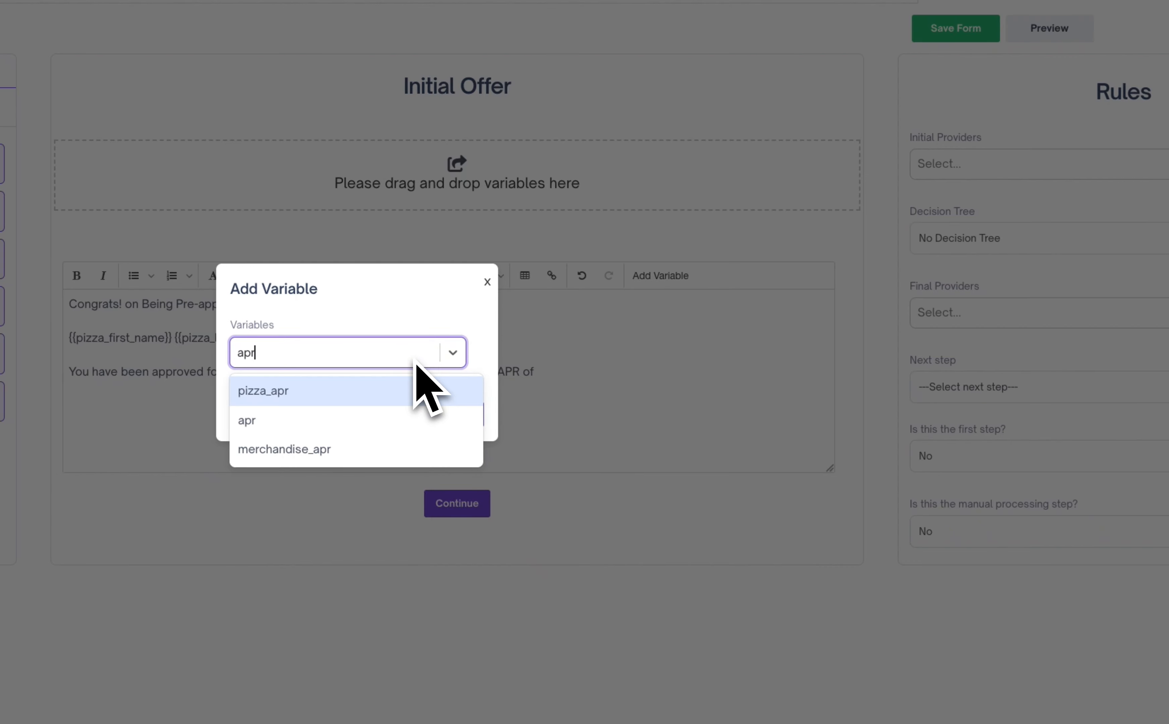
click(447, 393)
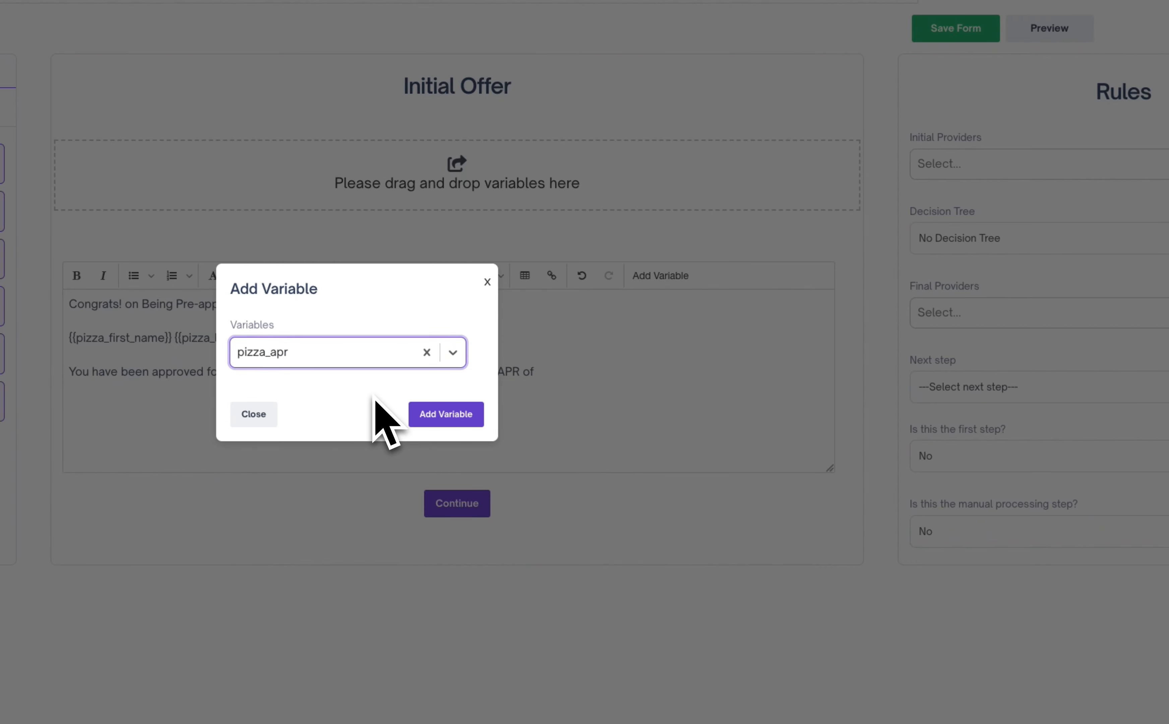
click(448, 415)
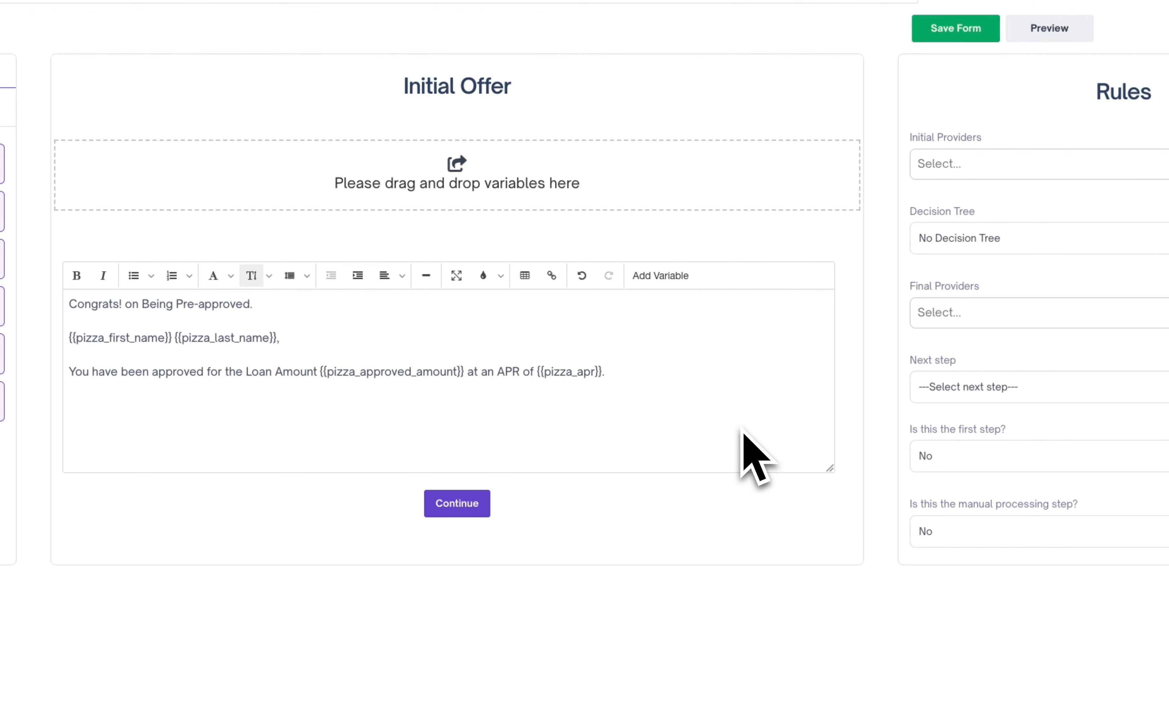
- Add a new line to the offer text reading "To Accept this Offer please proceed to next steps."
key(Return)
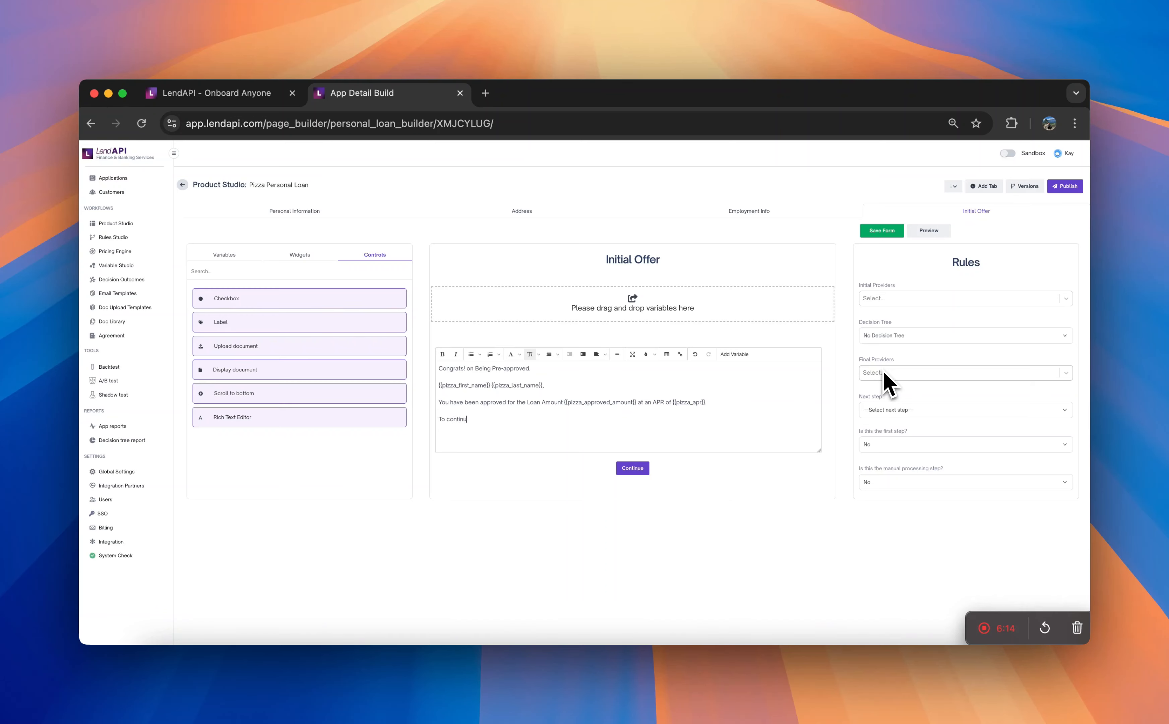
key(BackSpace)
key(BackSpace)
key(BackSpace)
key(BackSpace)
key(BackSpace)
key(BackSpace)
key(BackSpace)
key(BackSpace)
key(BackSpace)
text(Accept this Pf)
key(BackSpace)
key(BackSpace)
text(P)
key(BackSpace)
text(Offer)
text( please pro)
text(cess)
text(ed to )
text(t)
key(BackSpace)
text(next stp)
text(ps.)
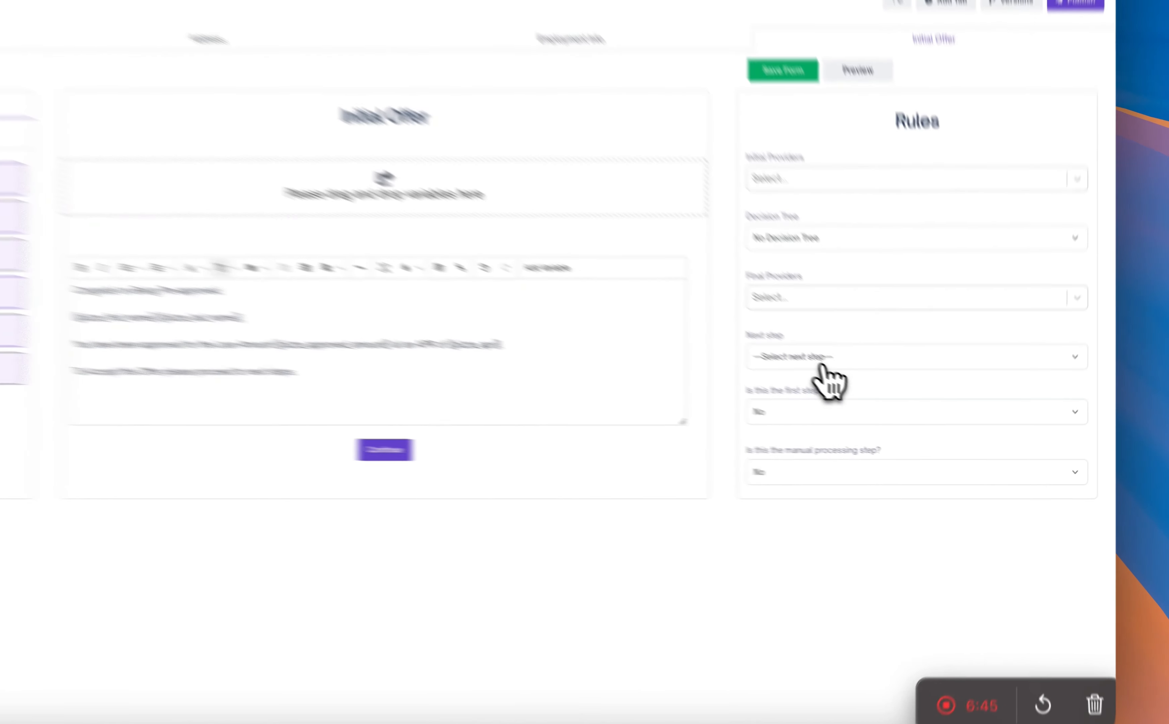
- Set the Initial Offer page's next step to "This is the last step" and save the form
click(904, 411)
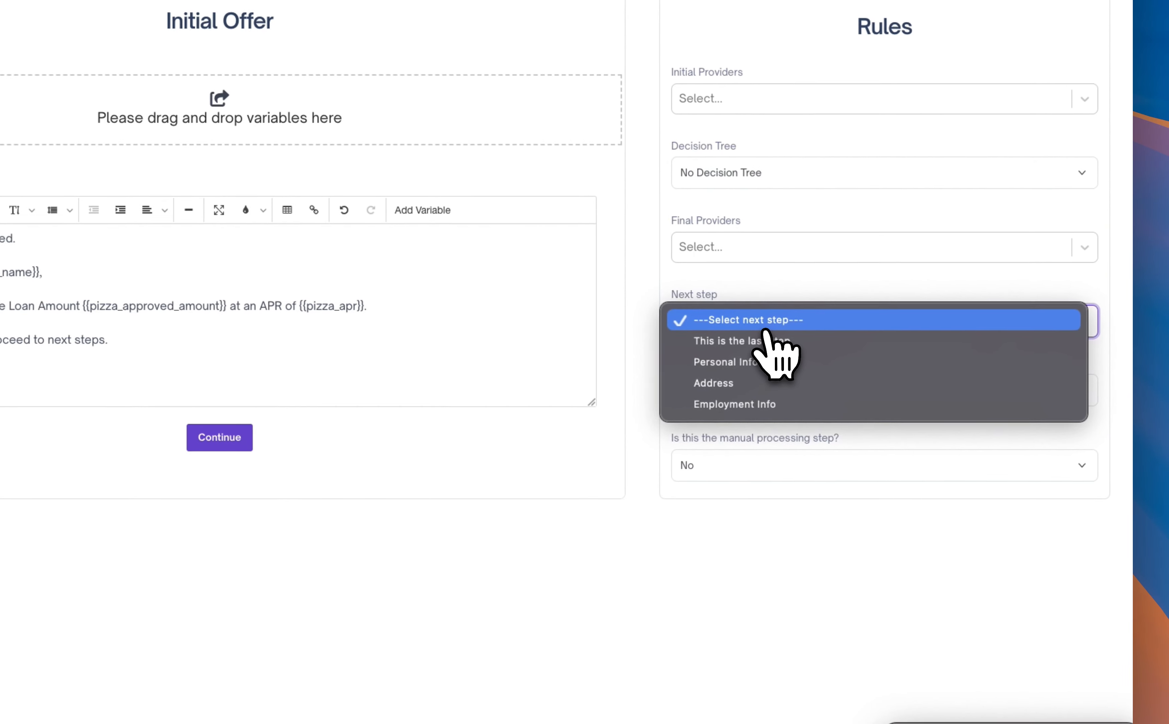
click(773, 342)
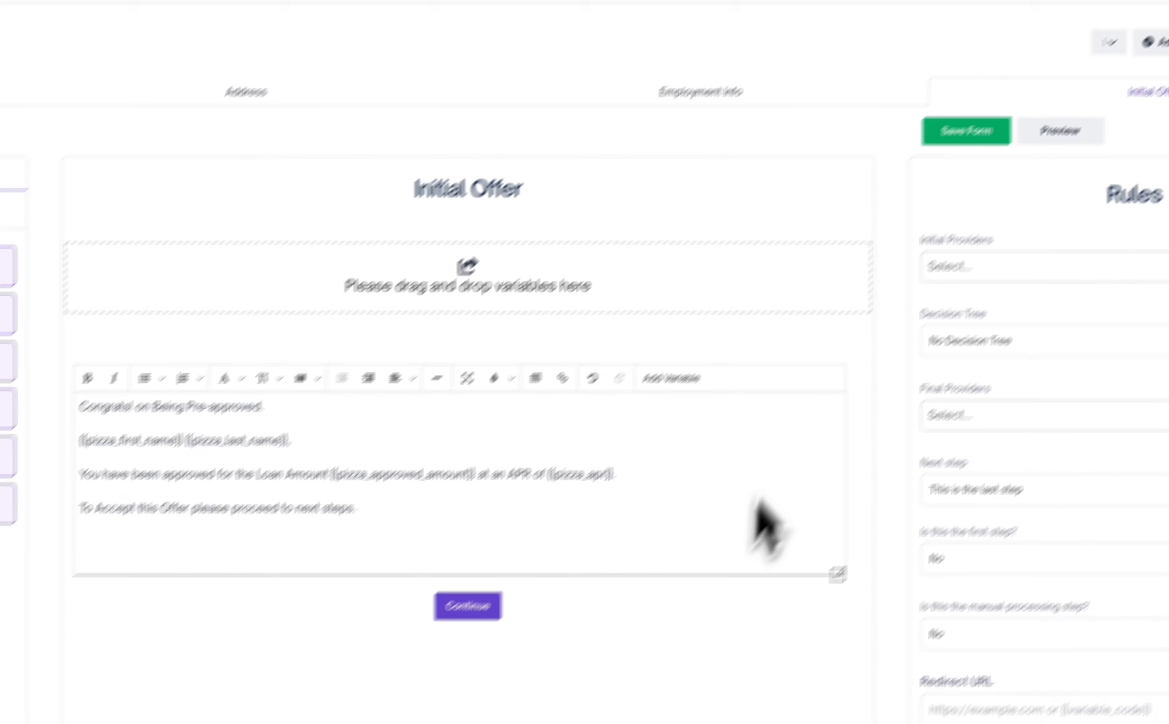
click(966, 131)
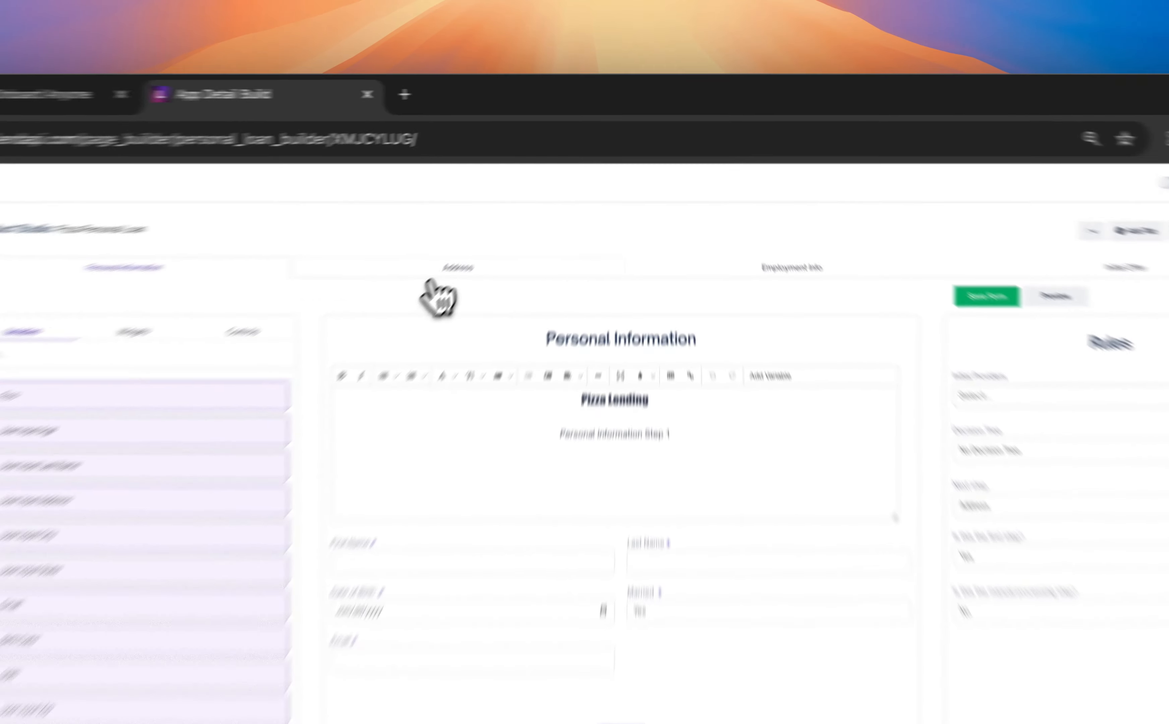
- Review the Address page and examine the widgets available for the Initial Offer page
click(519, 215)
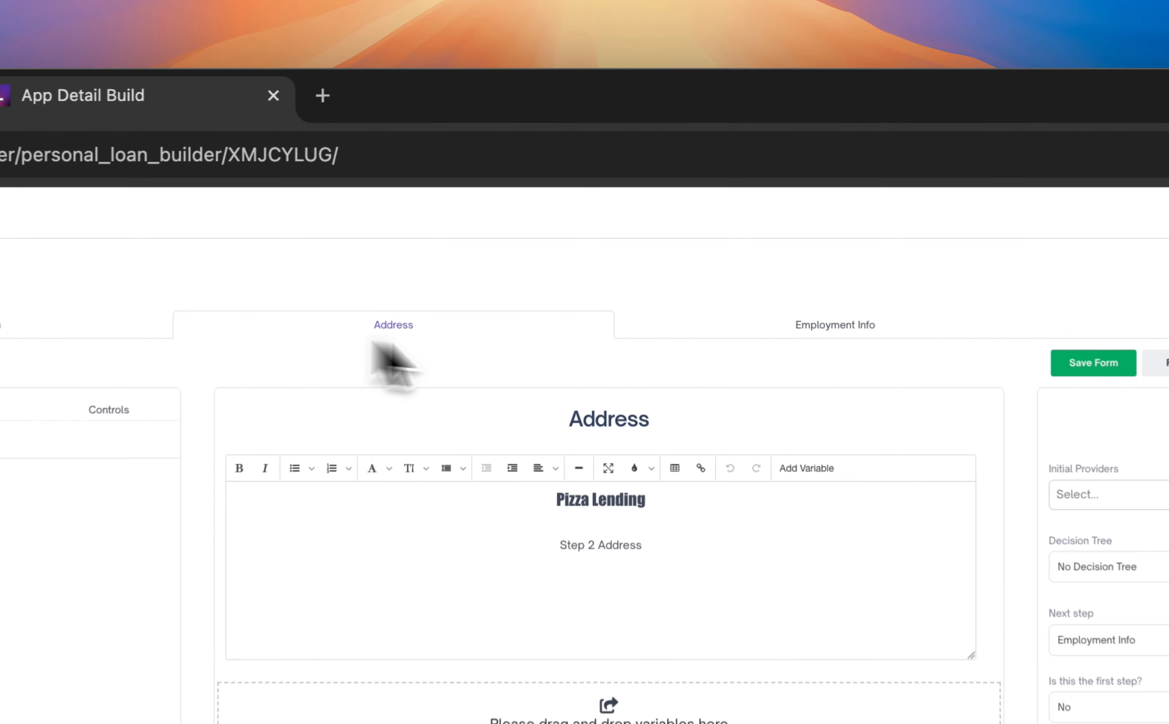
click(501, 342)
click(1080, 338)
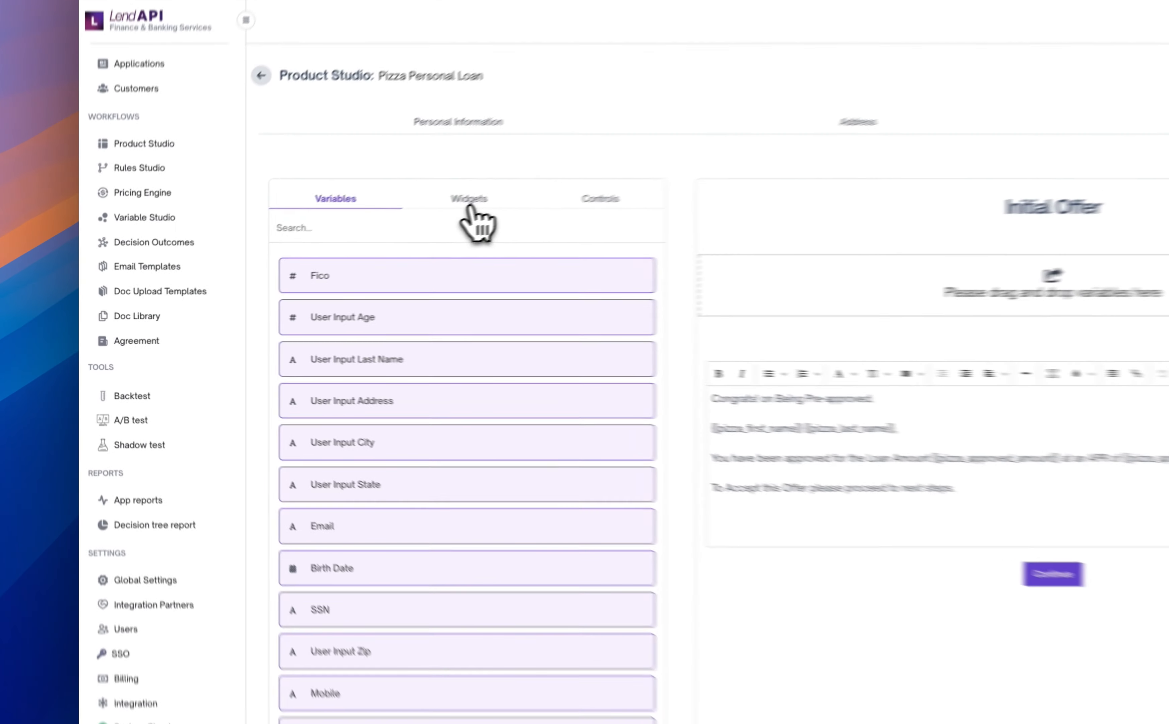
click(303, 264)
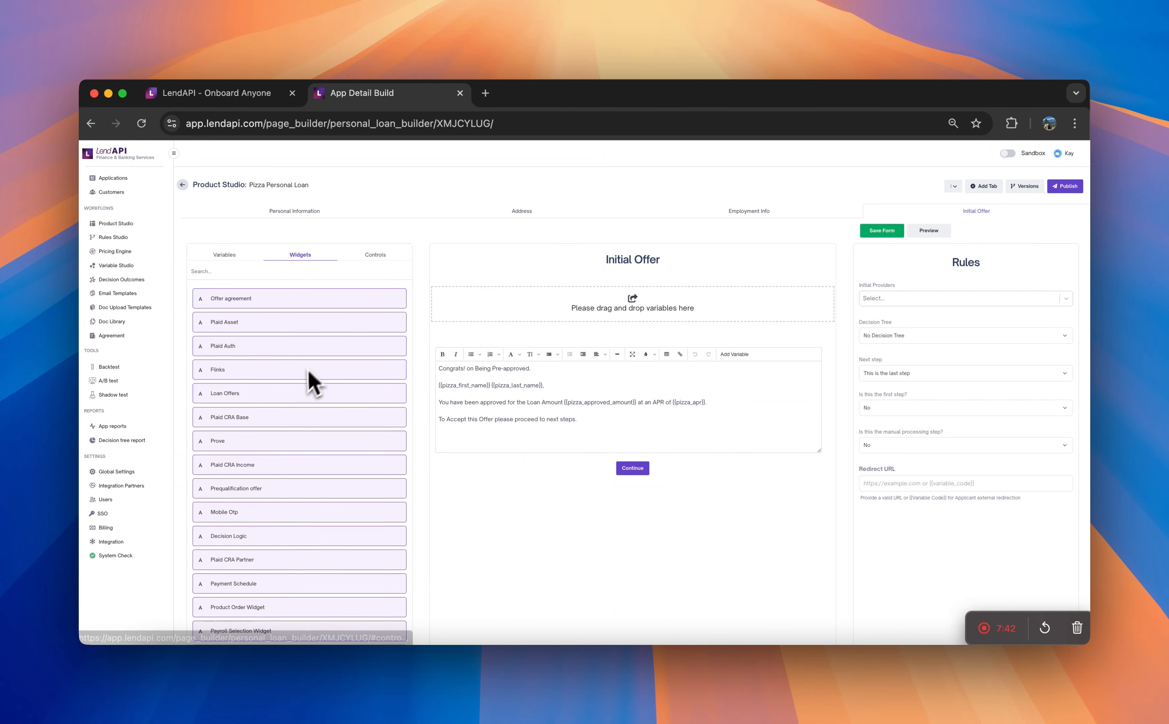
drag(214, 373, 494, 488)
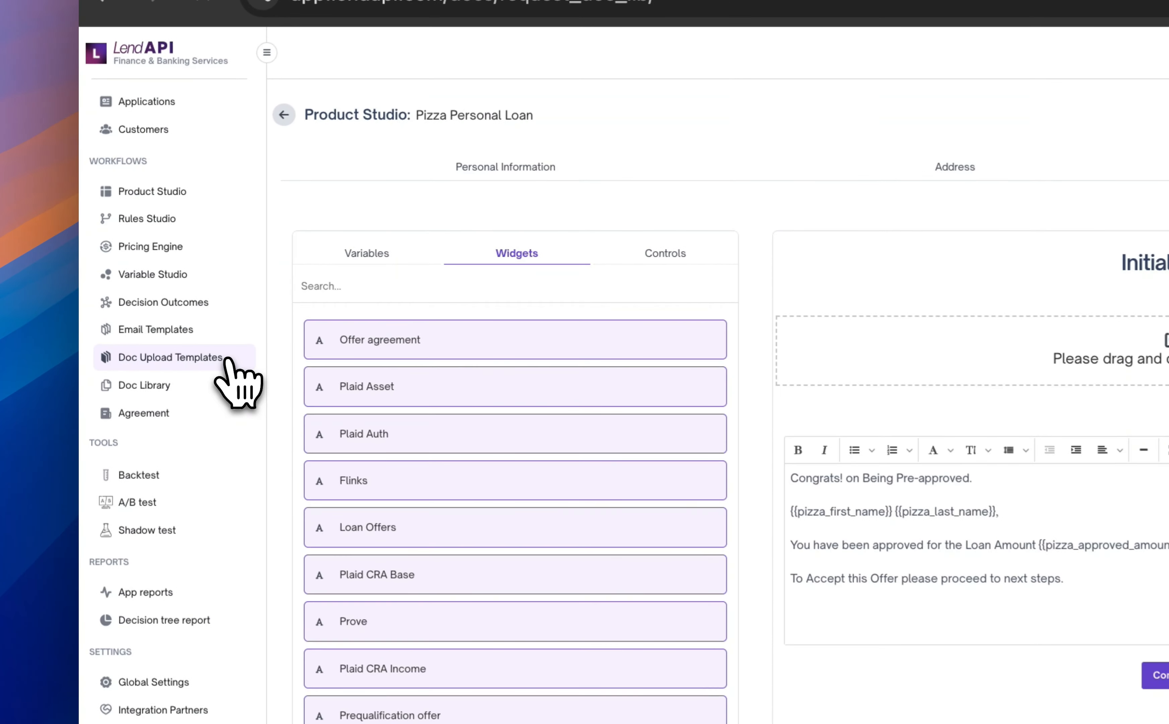
- Create a document upload template named "Pizza Approval DL" with the description "IDV"
click(153, 309)
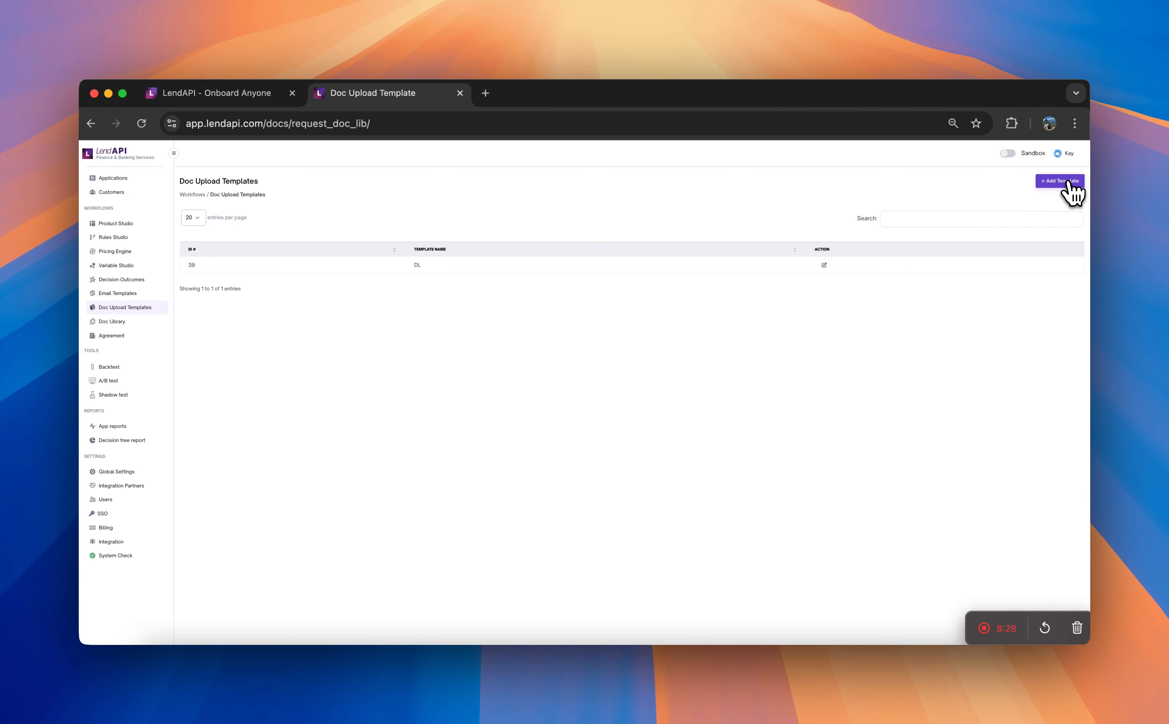
click(1056, 182)
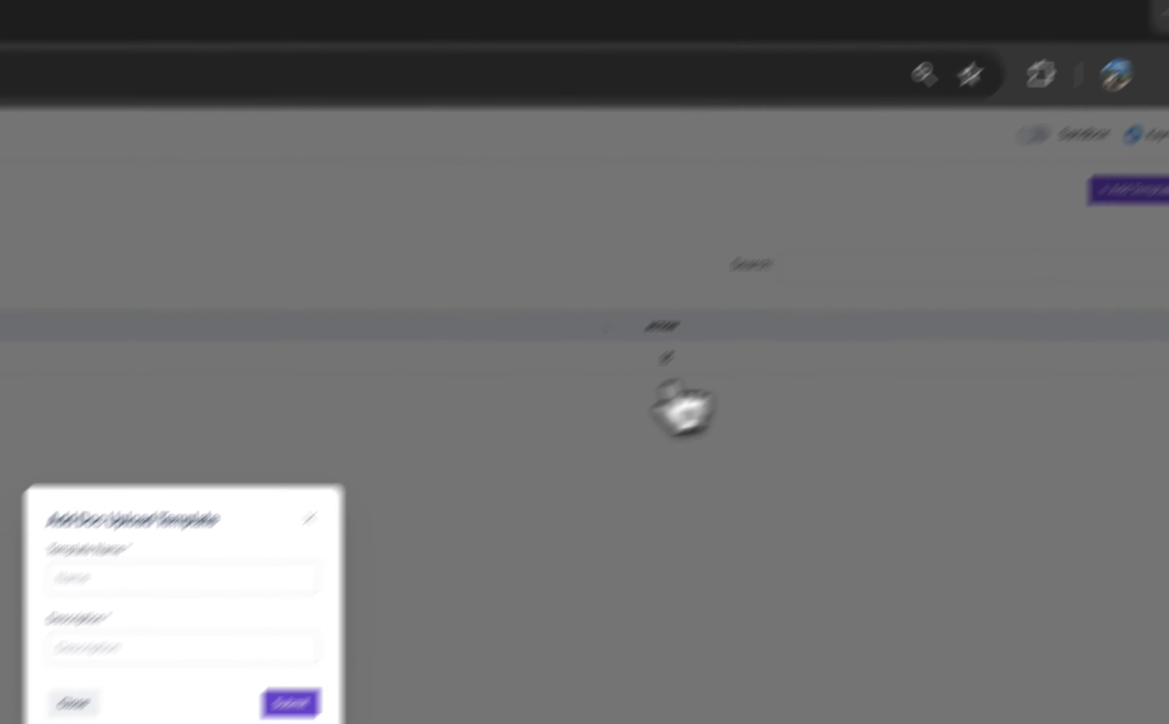
click(144, 672)
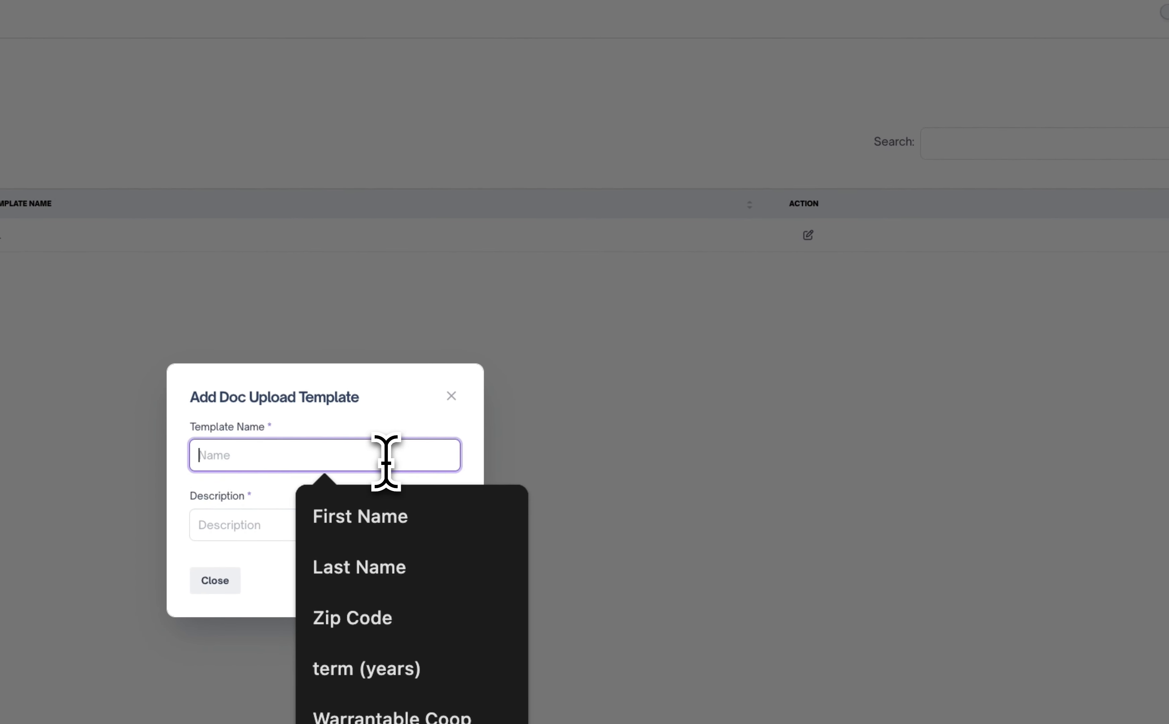
text(Pizza Approval DL)
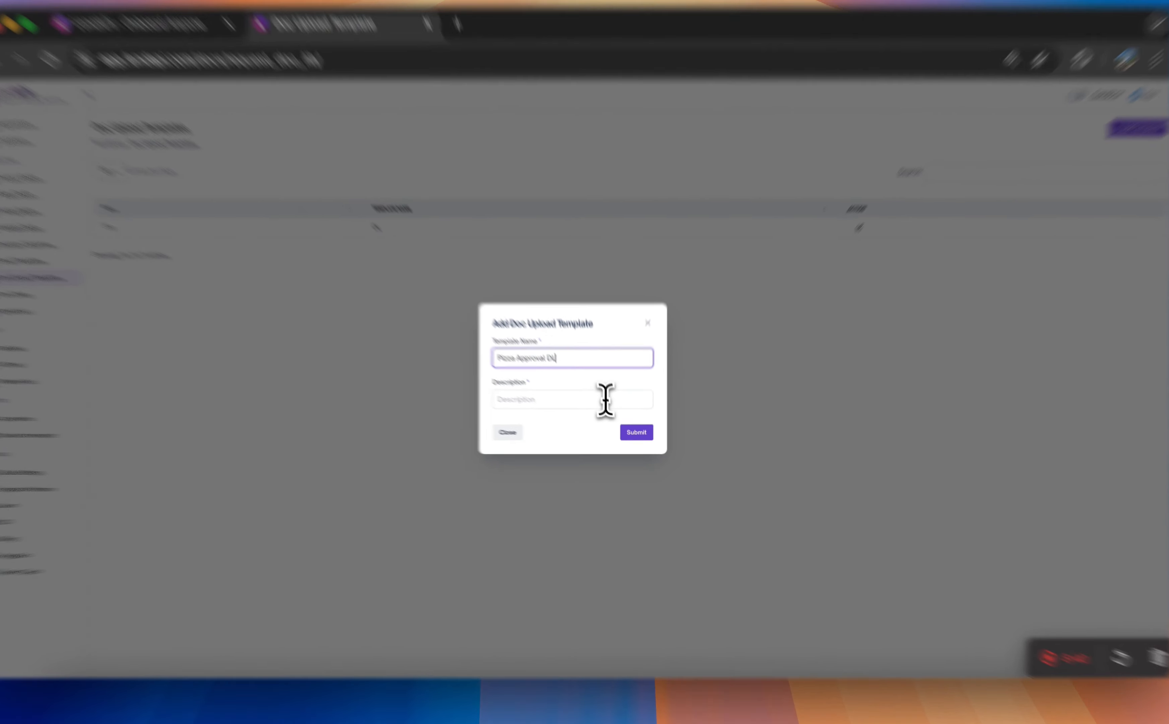
click(610, 410)
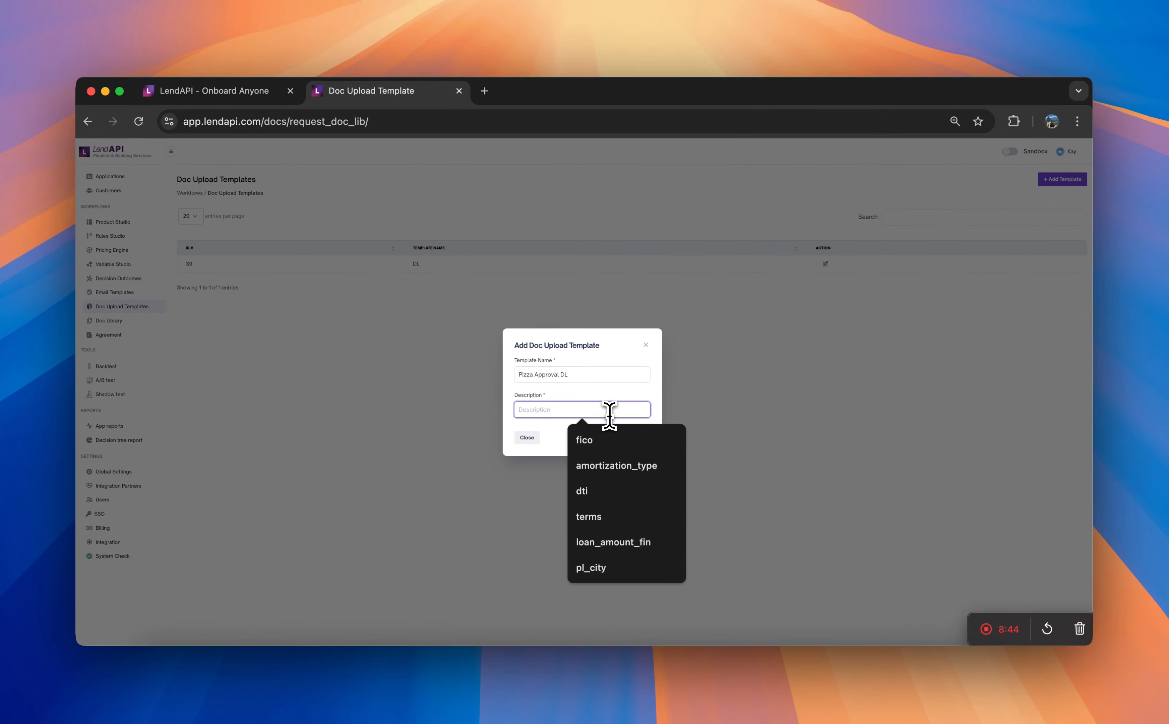
text(ap)
key(BackSpace)
key(BackSpace)
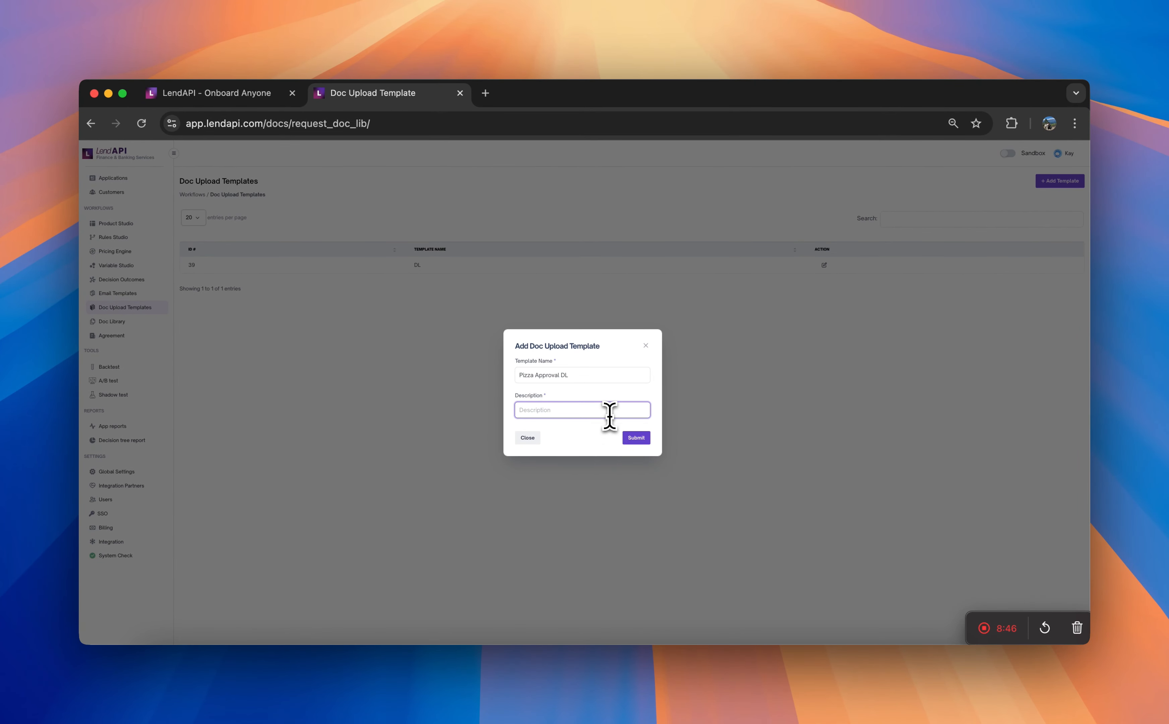
text(IDV check for Pizza PL)
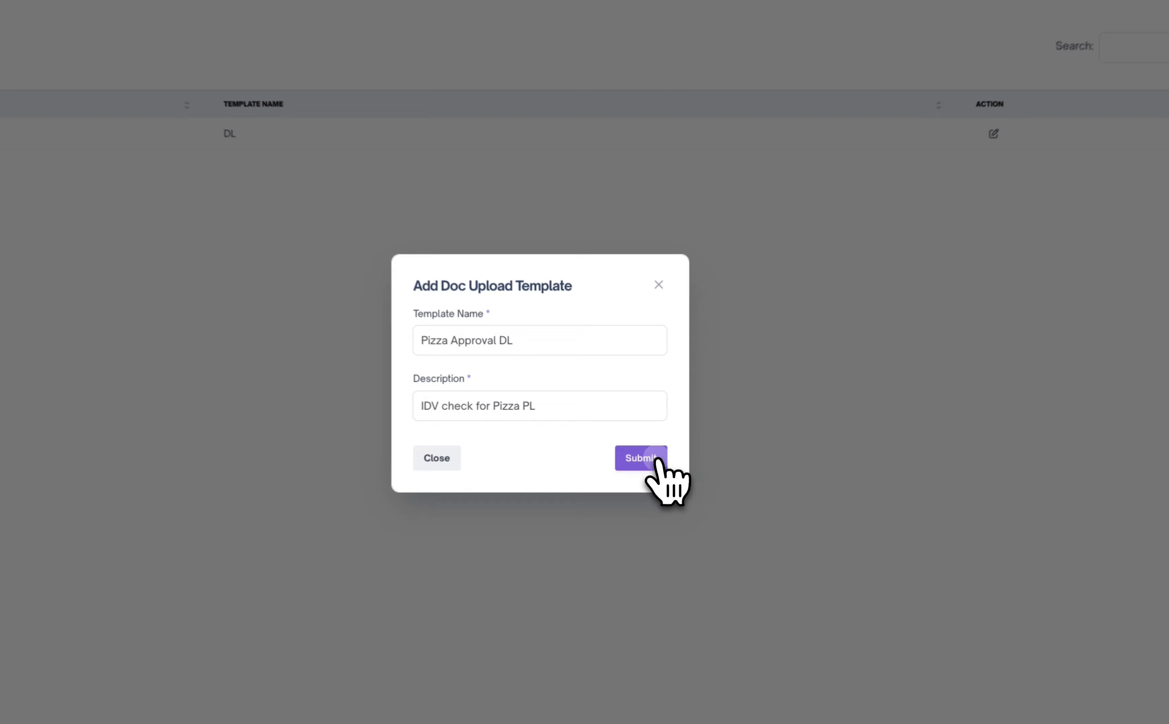
click(638, 438)
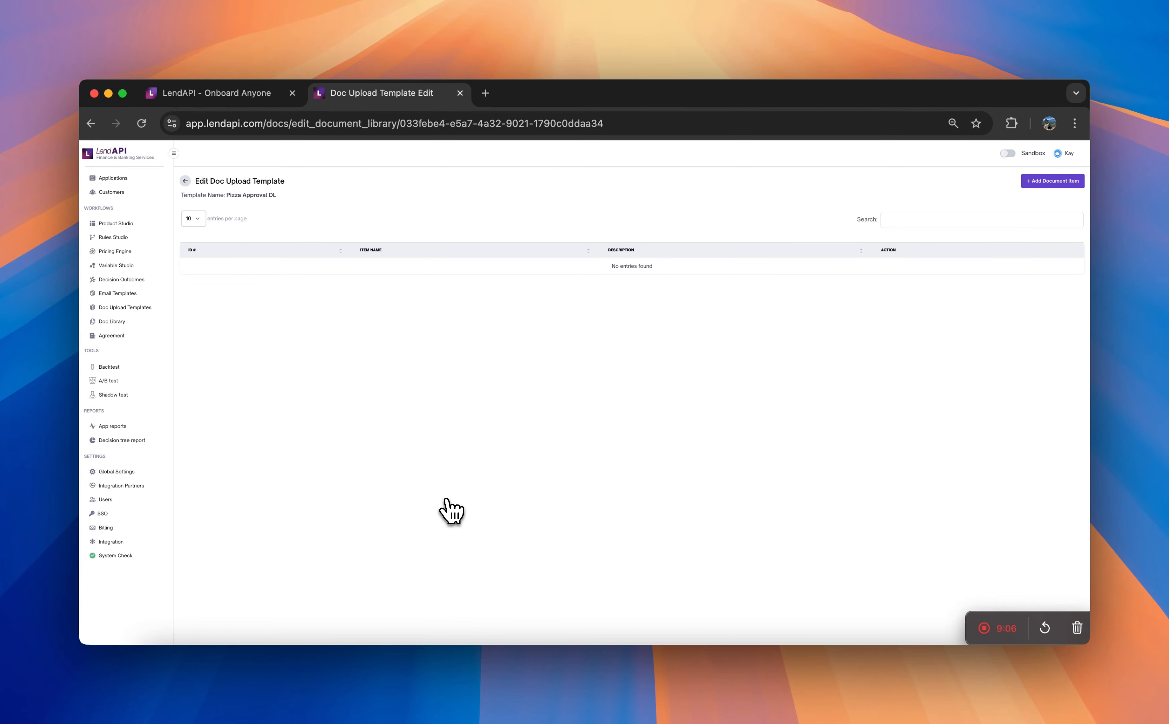
- Start a new document item in the Pizza Approval DL template
click(1054, 185)
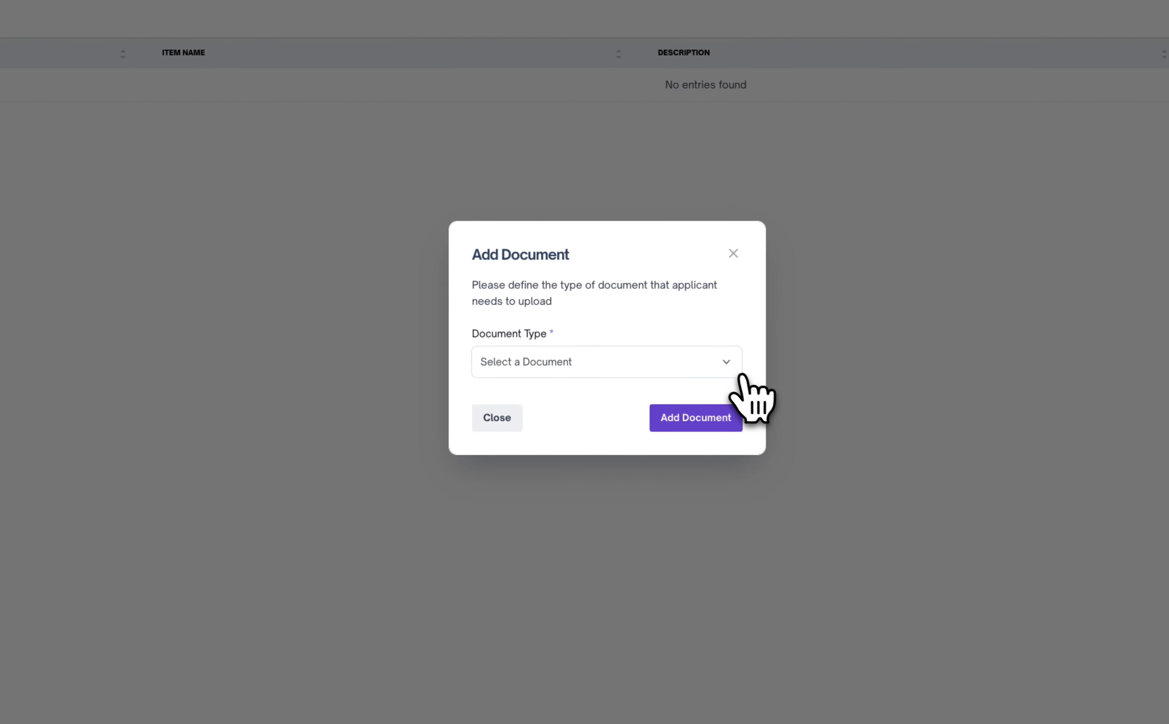
click(542, 454)
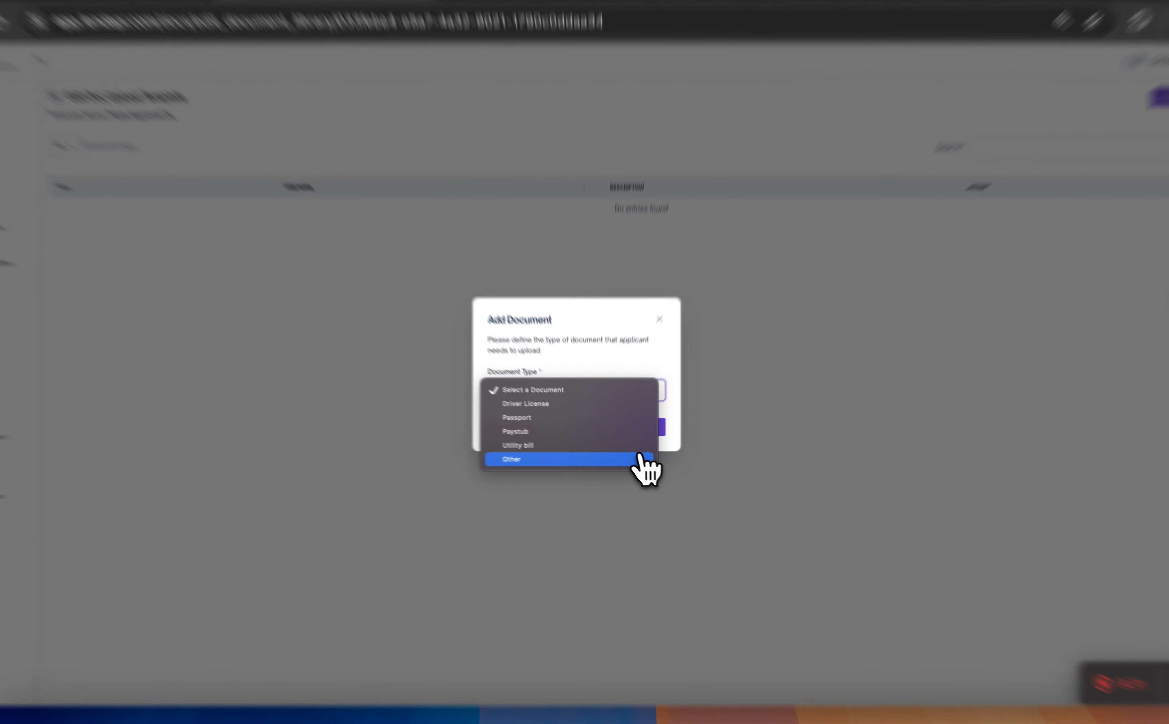
click(630, 456)
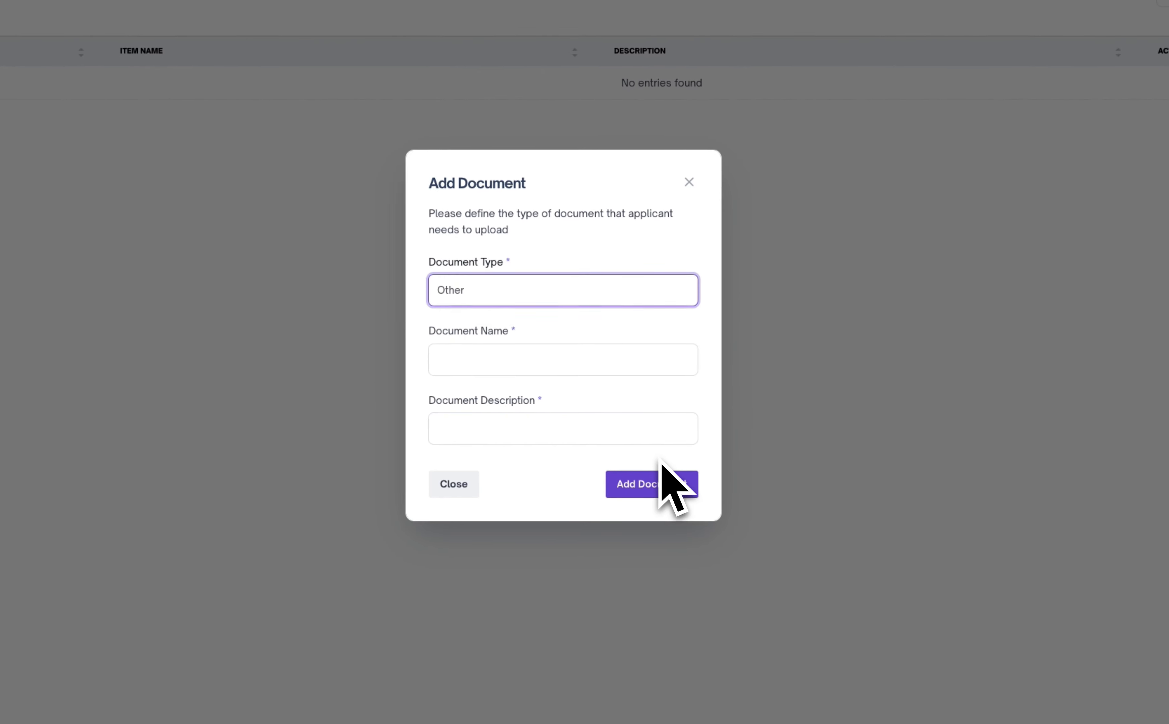
click(521, 375)
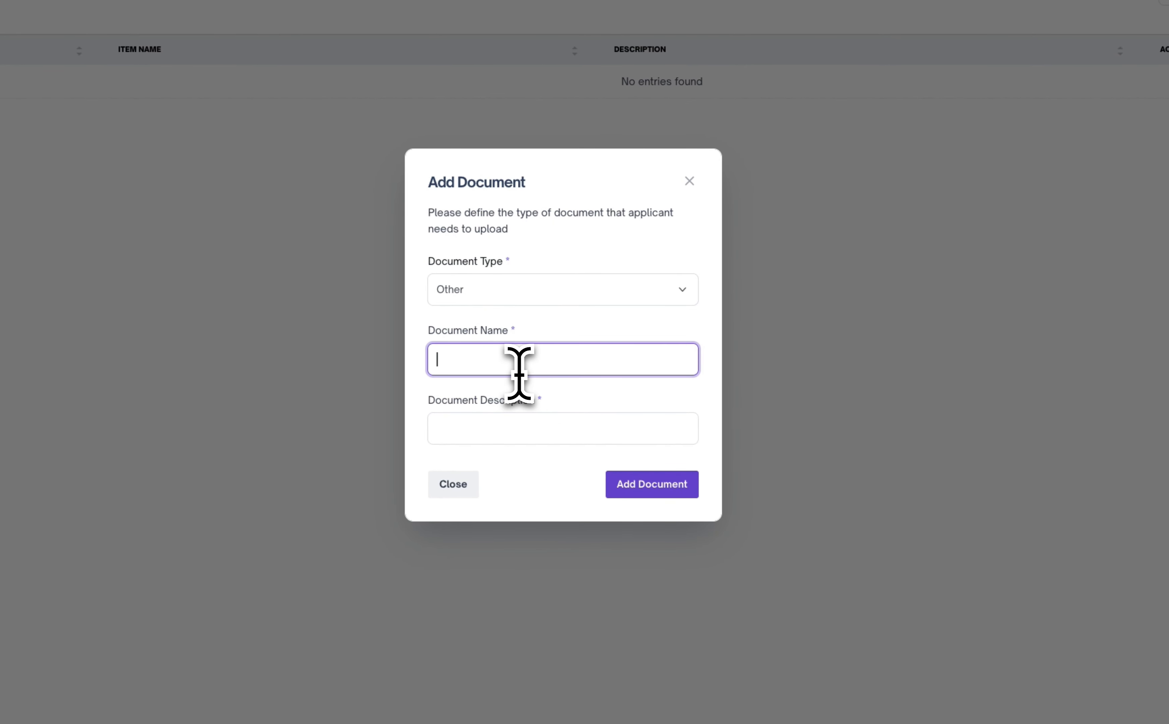
click(519, 440)
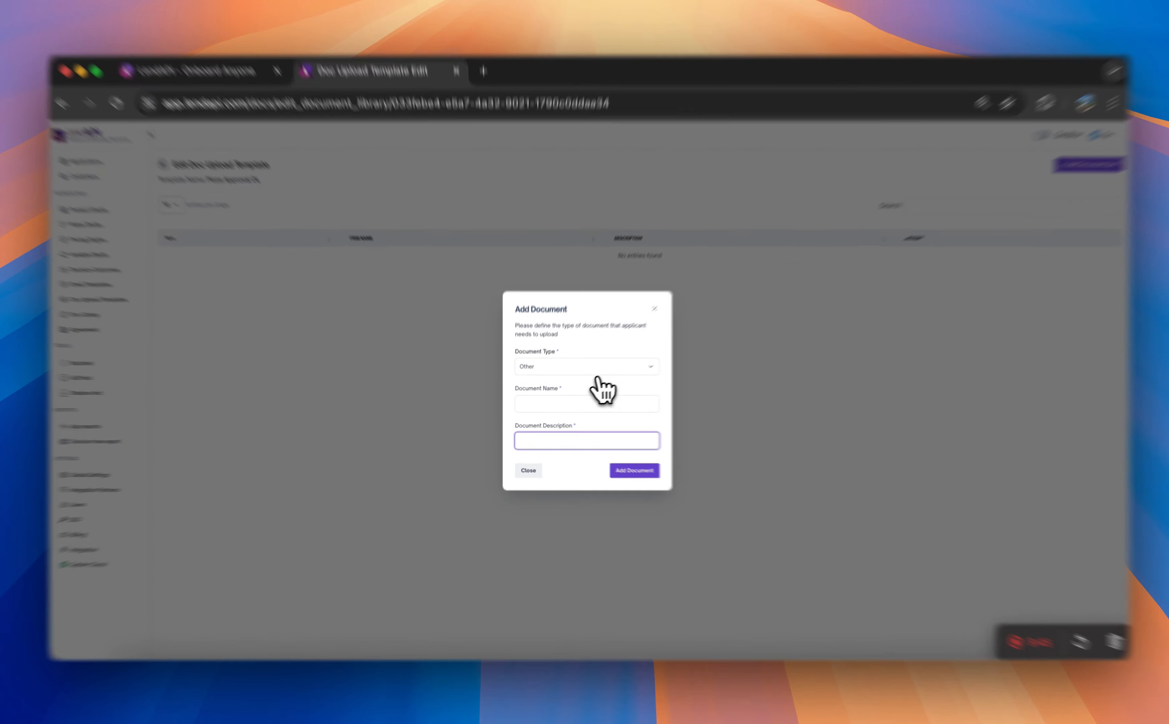
- Set the document type to Driver License and review its prefilled document name and description
click(598, 371)
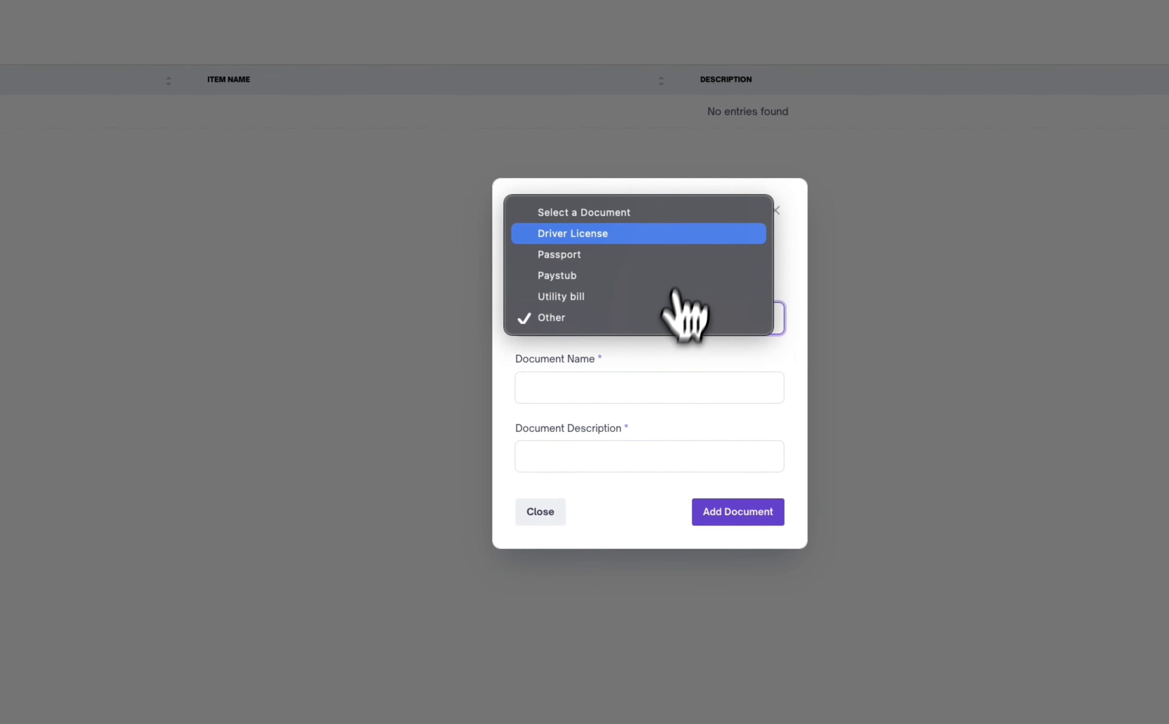
click(686, 234)
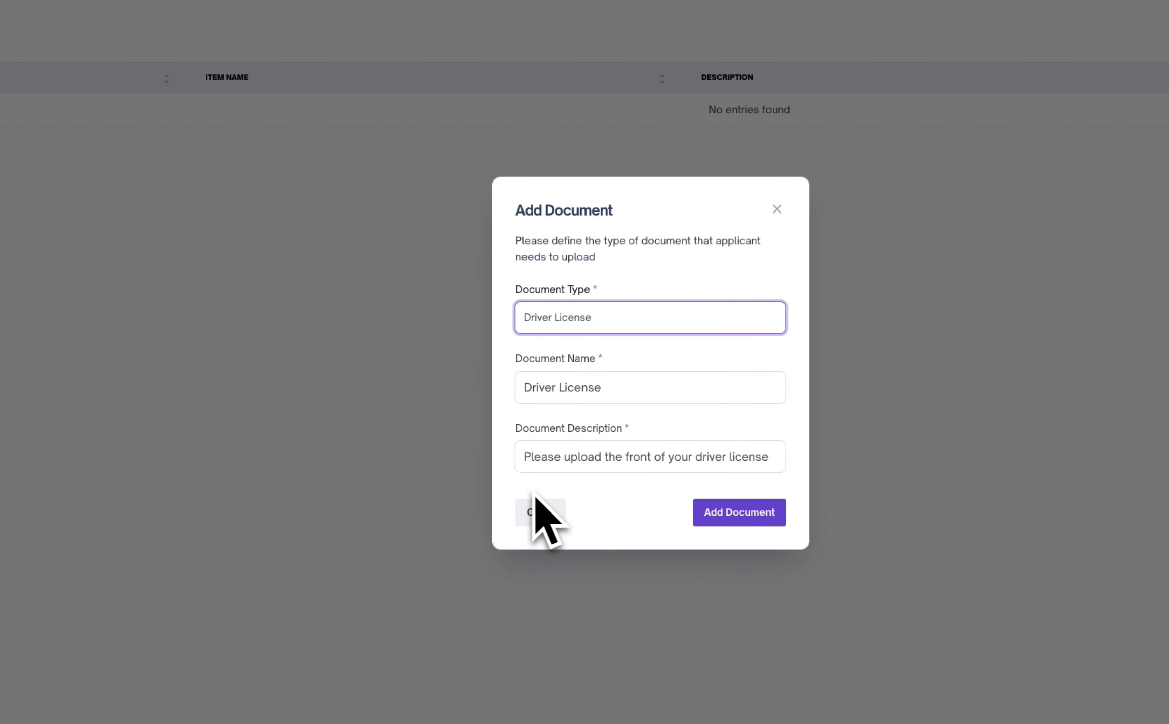
click(614, 388)
drag(614, 387, 502, 402)
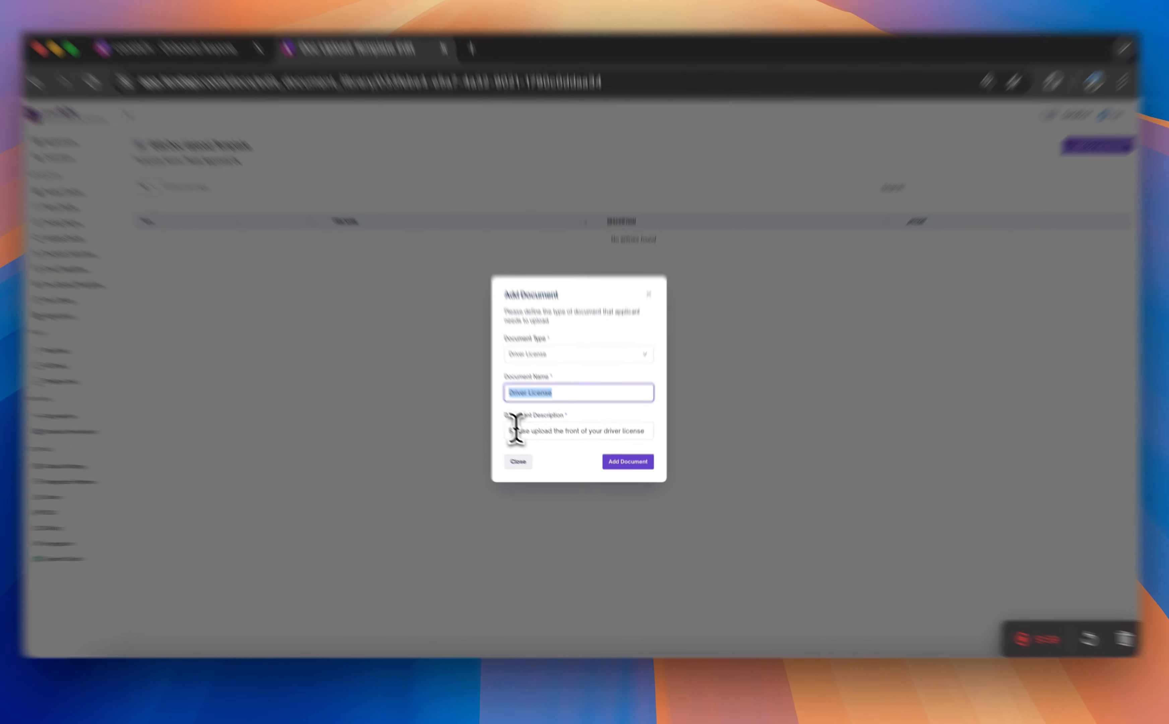
drag(520, 439, 688, 465)
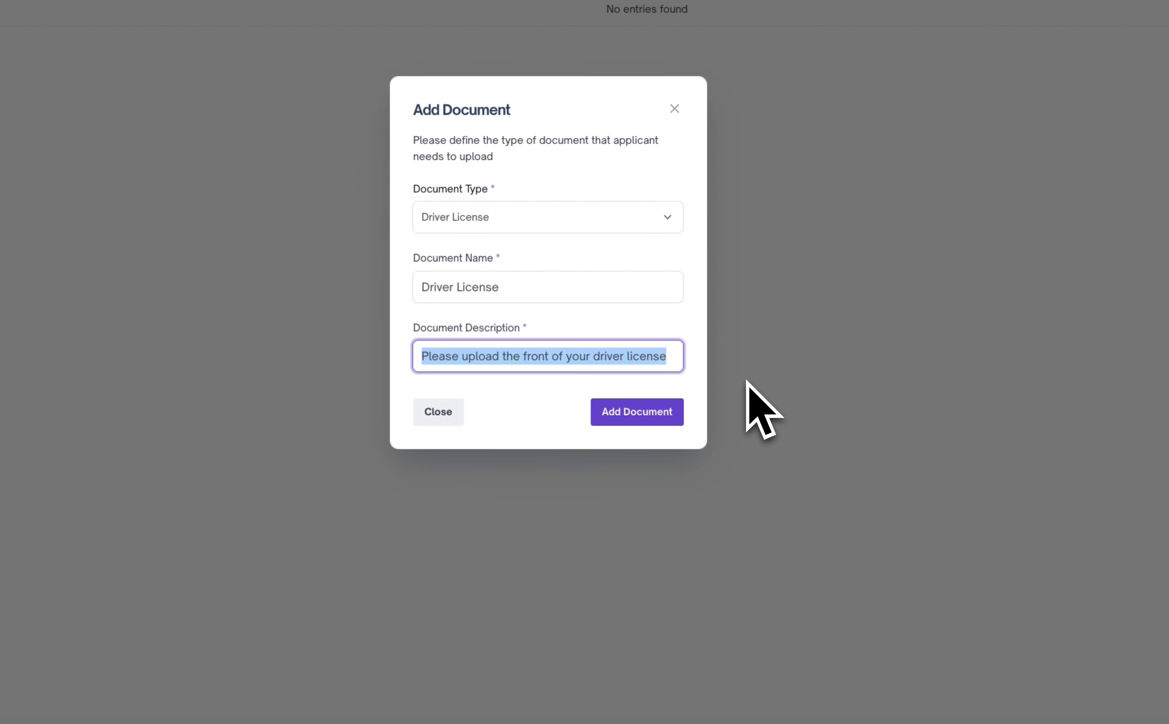
- Set the document description to "Please update a Picture of the front of your Drivers License" and add the Driver License document
key(BackSpace)
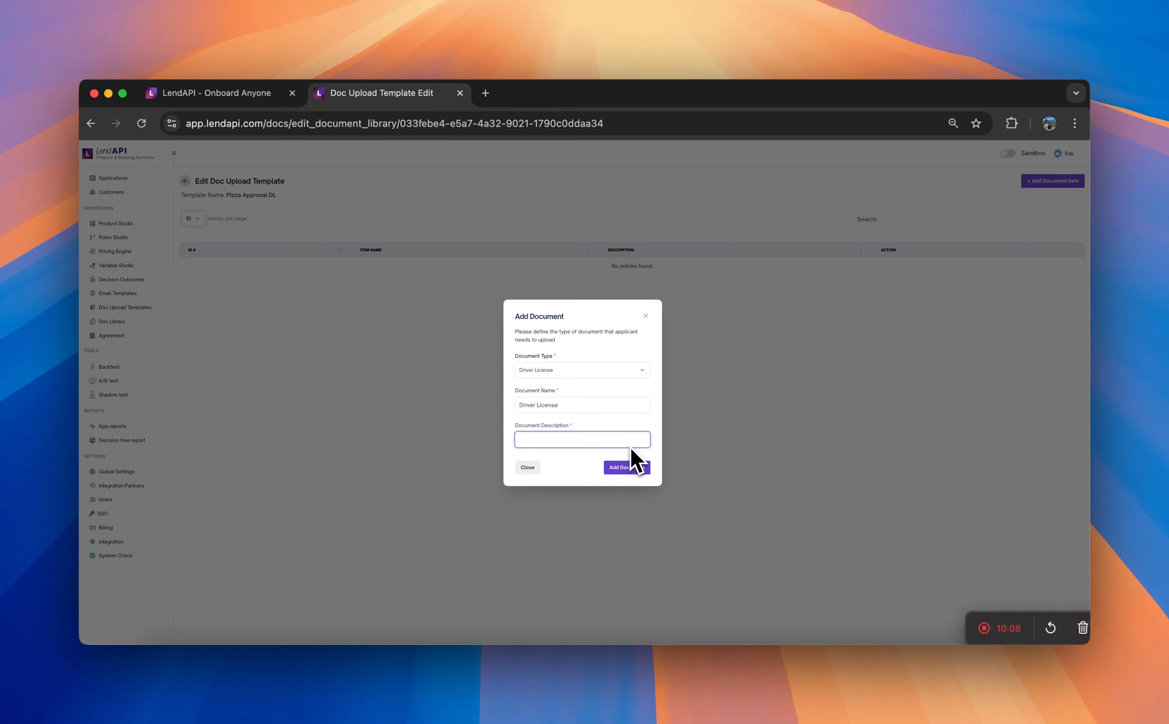
text(Please upda)
text(Y)
text(our Drivers L)
text(icen)
text(se)
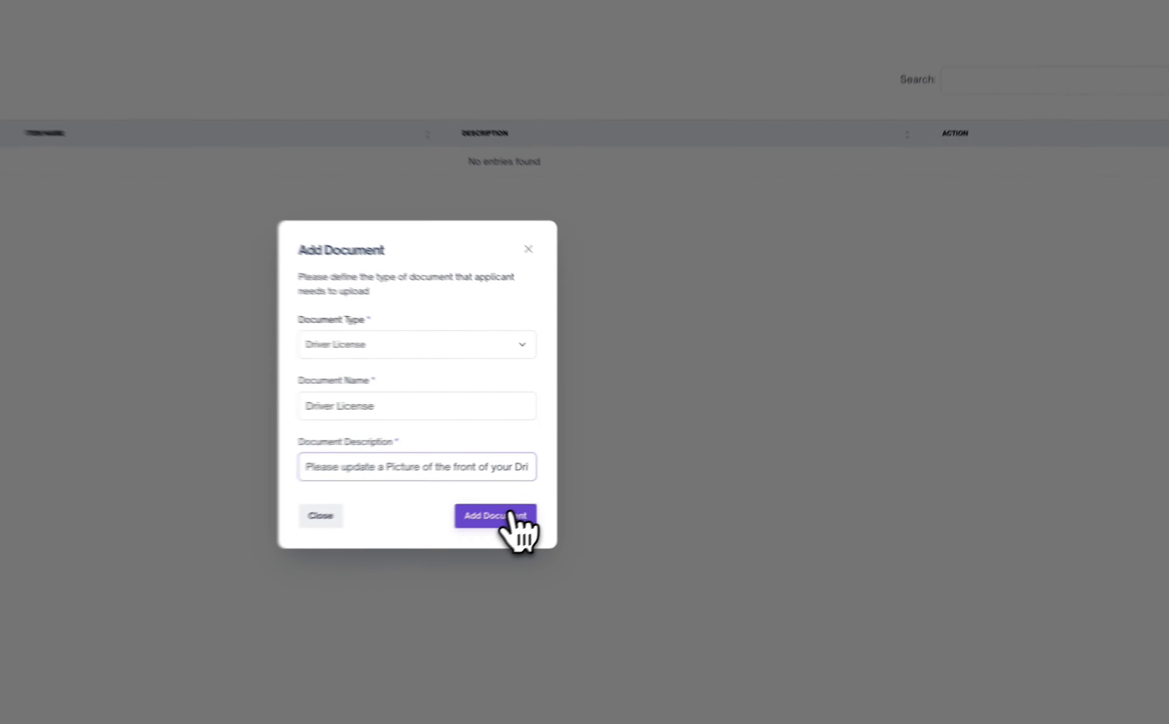
click(632, 466)
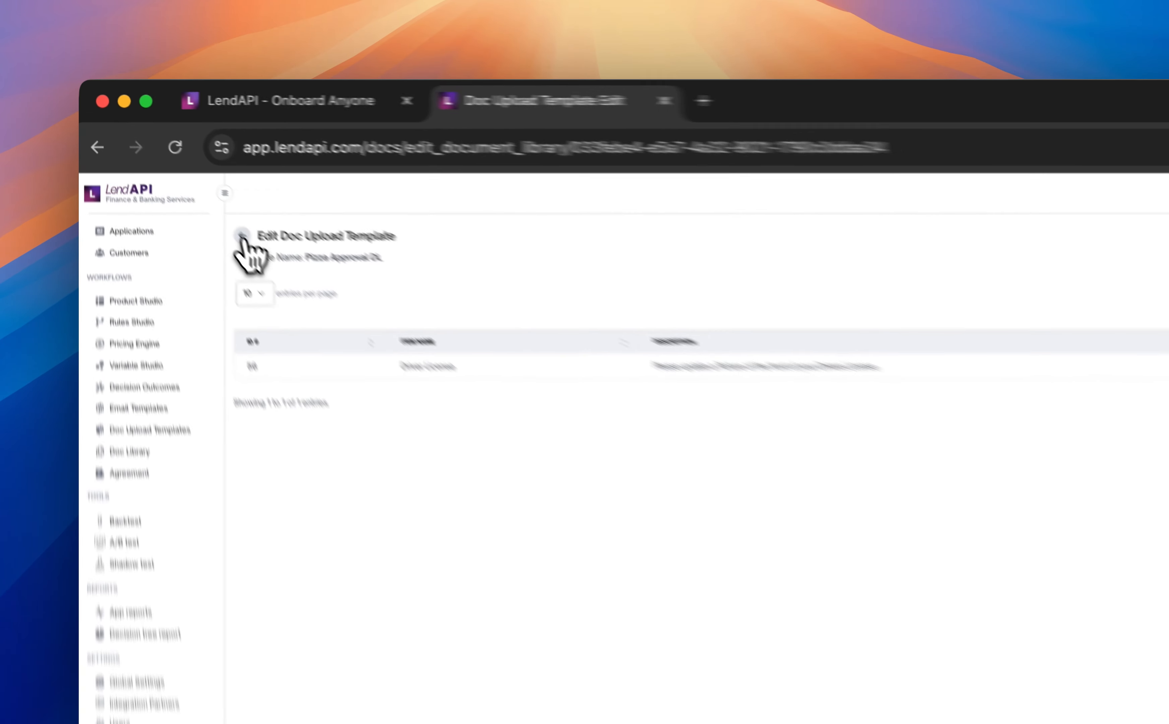
- Review the document upload templates list and the Doc Library, and open the offer agreements
click(187, 182)
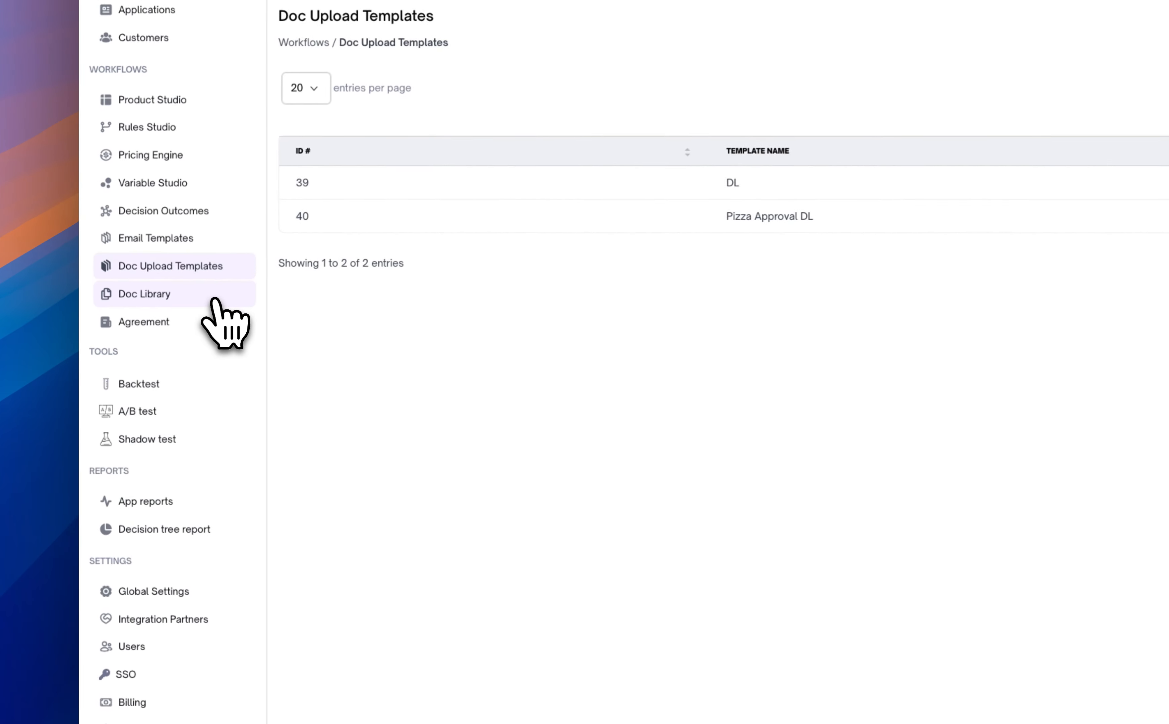
click(214, 300)
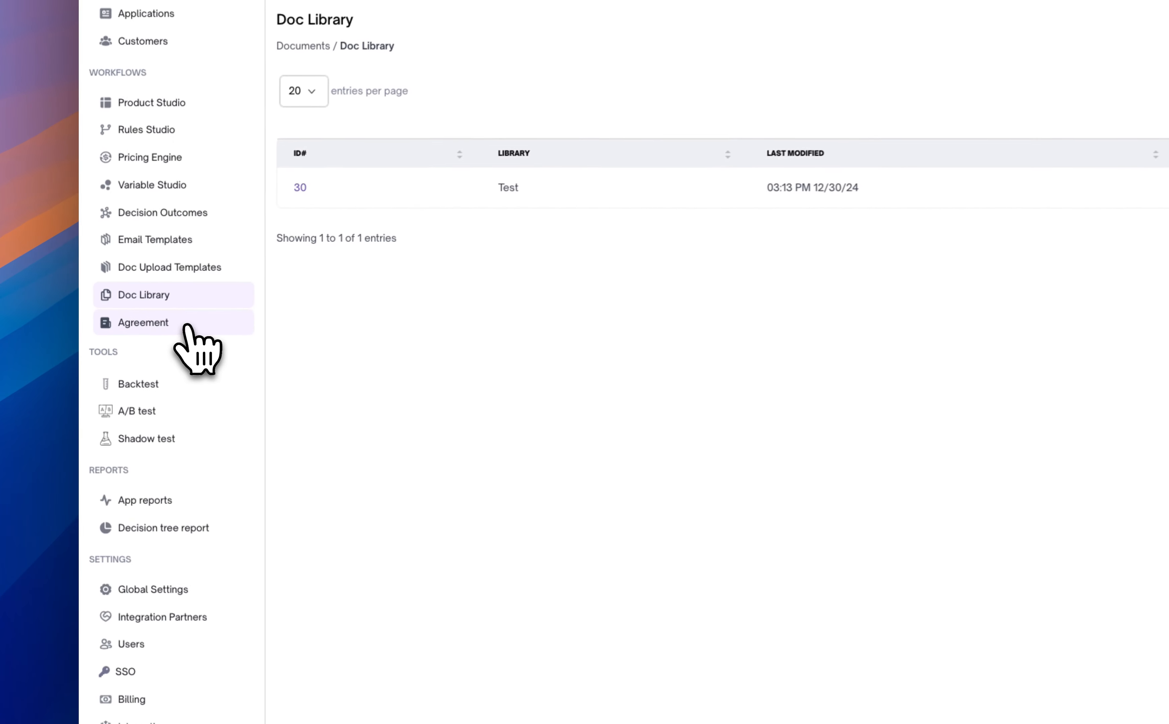
click(133, 337)
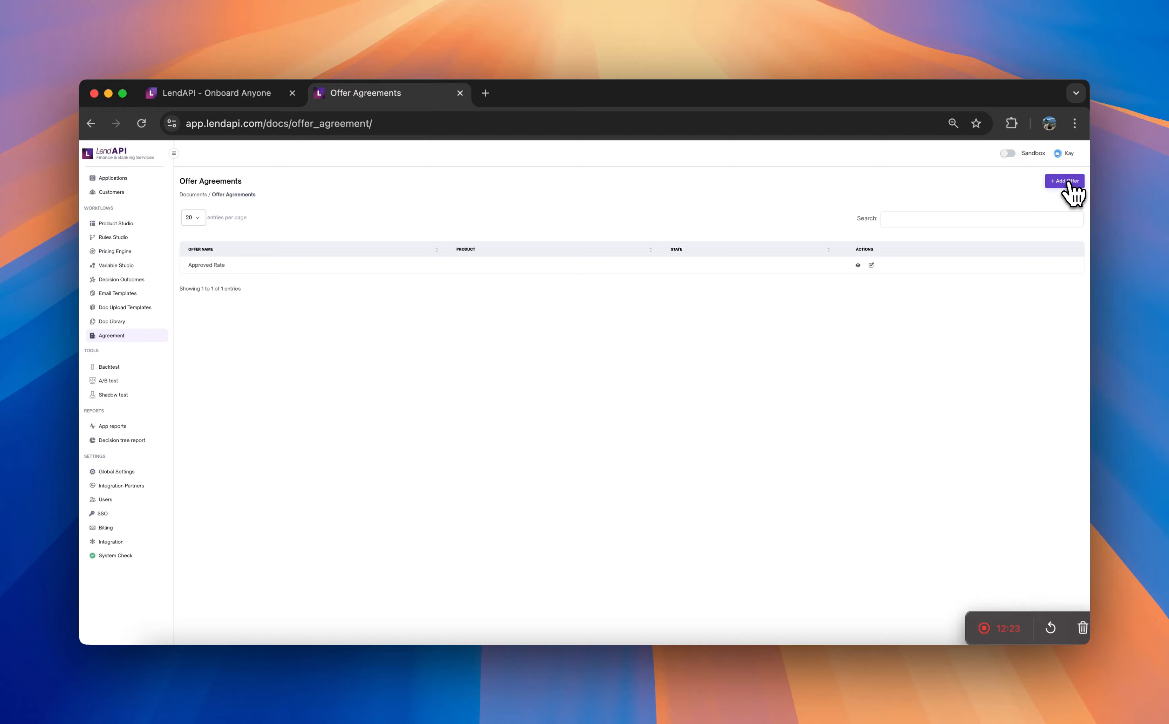
- Create an offer agreement named "Pizza Personal Loan"
click(1067, 182)
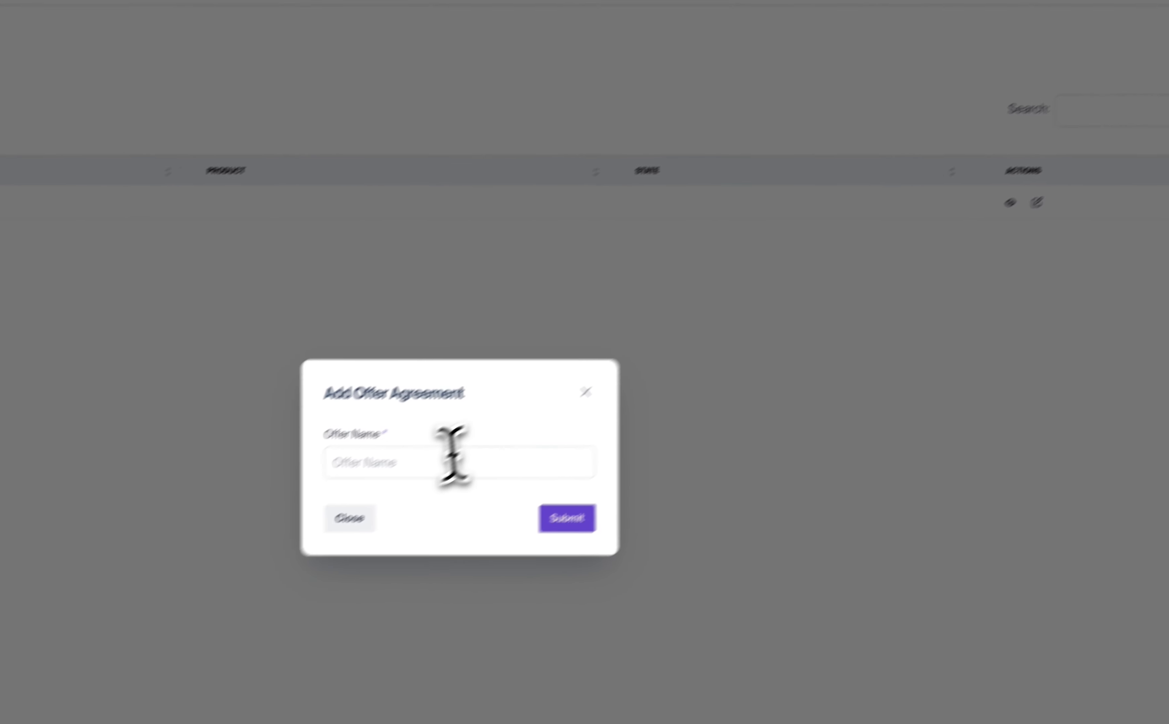
click(75, 700)
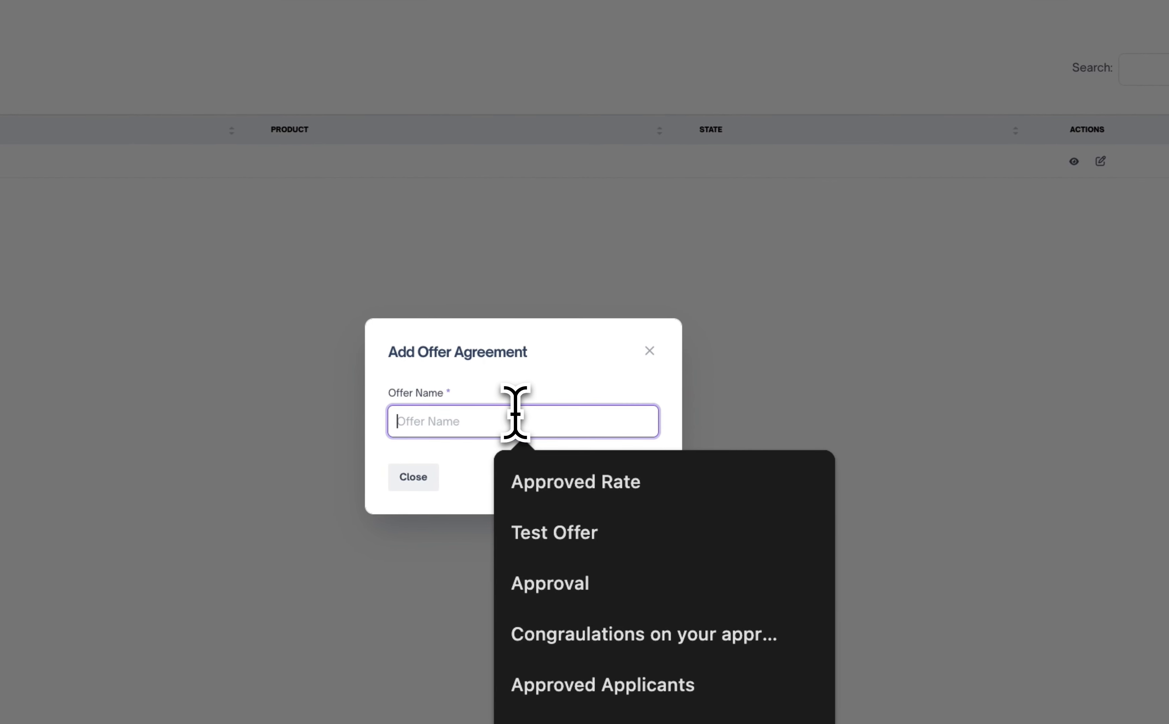
text(Pizza P)
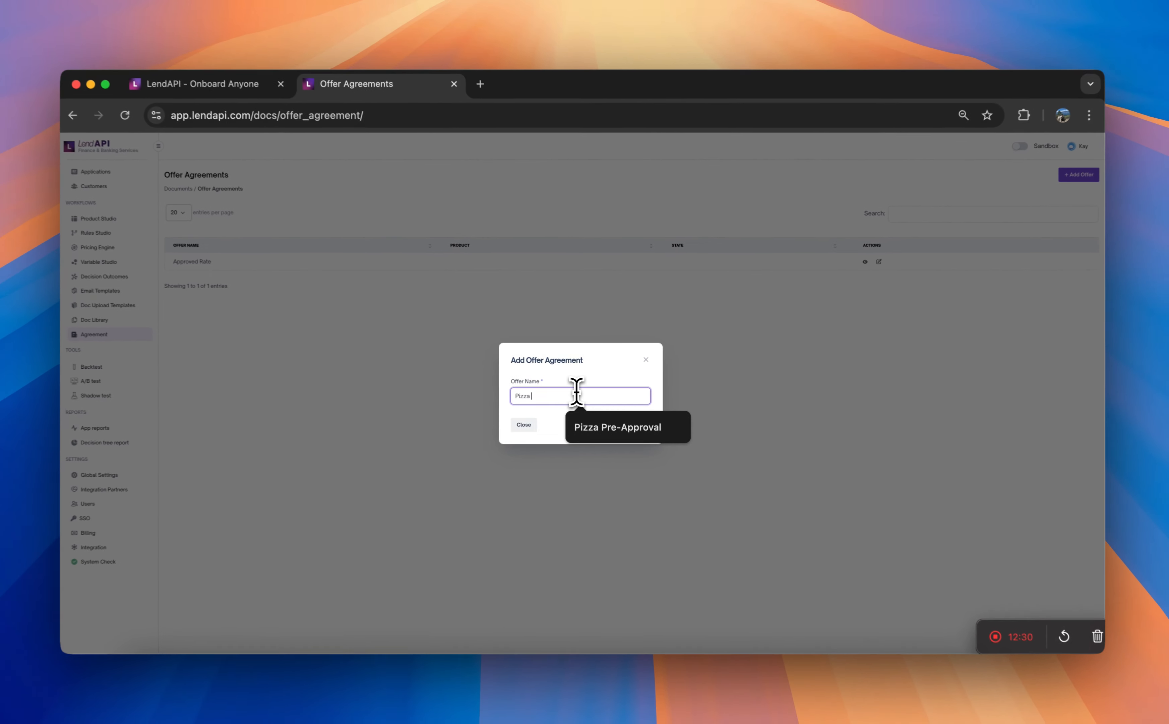
text(ersonal)
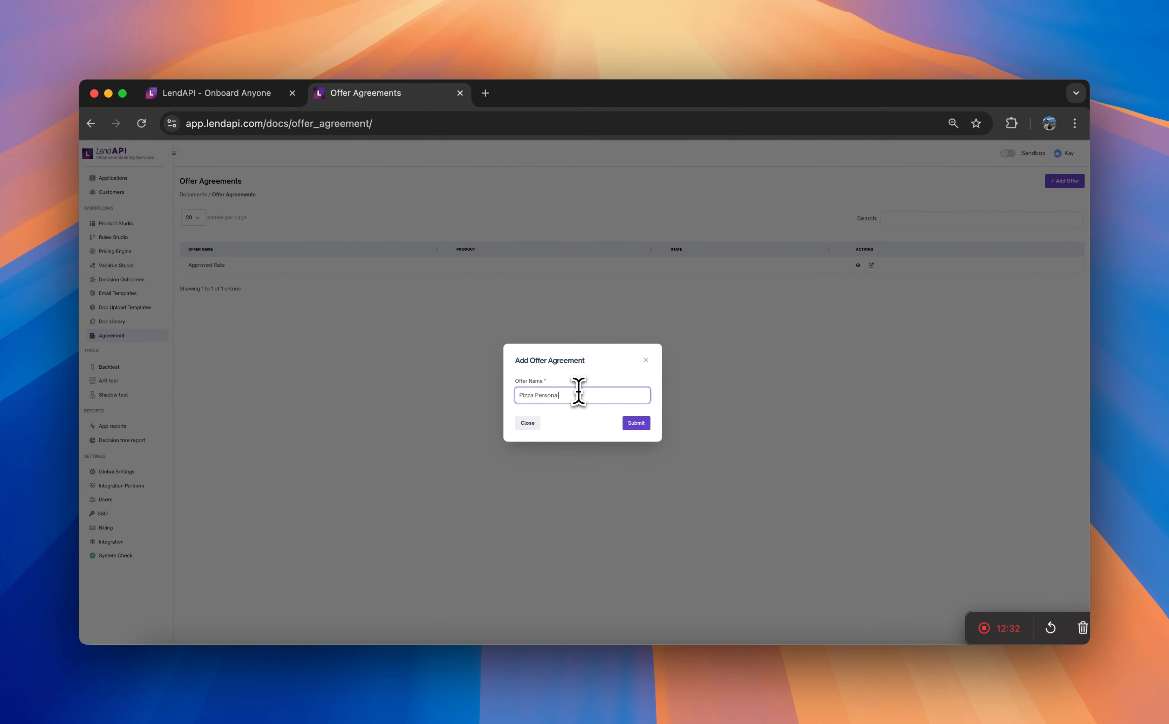
text( Lao)
key(BackSpace)
key(BackSpace)
text(oan)
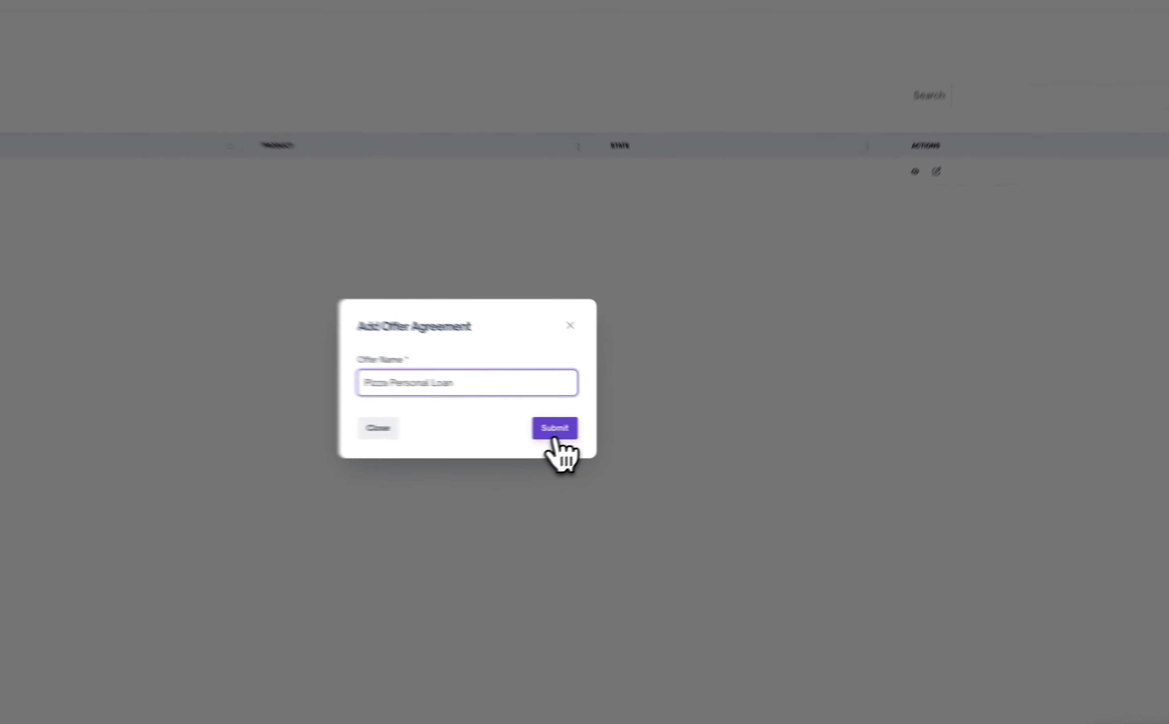
click(633, 427)
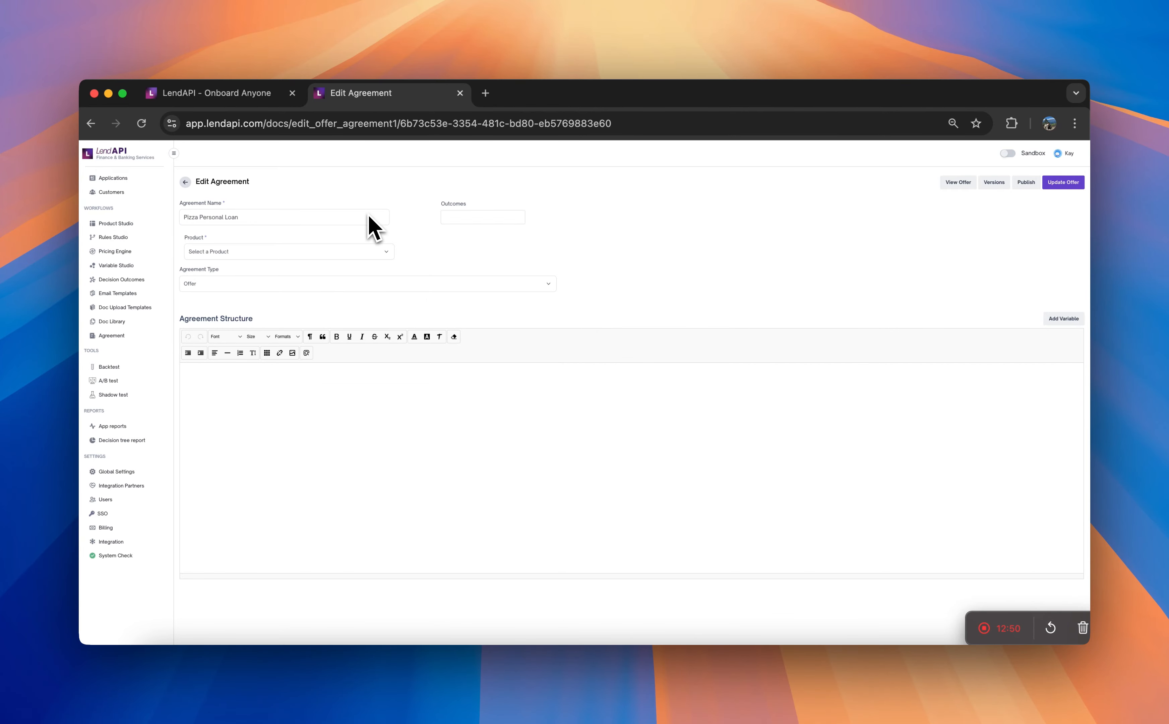
- Assign the Pizza Pre-Approval outcome and the Pizza Personal Loan product to the agreement, keeping Offer as its type
click(474, 216)
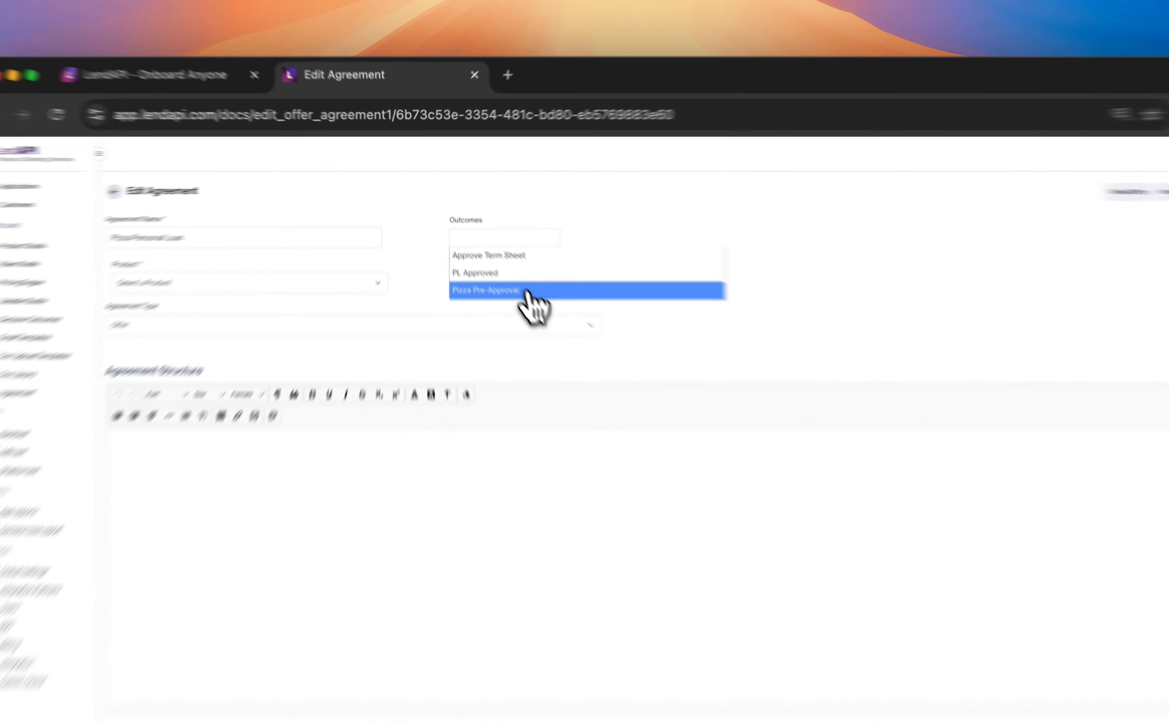
click(500, 258)
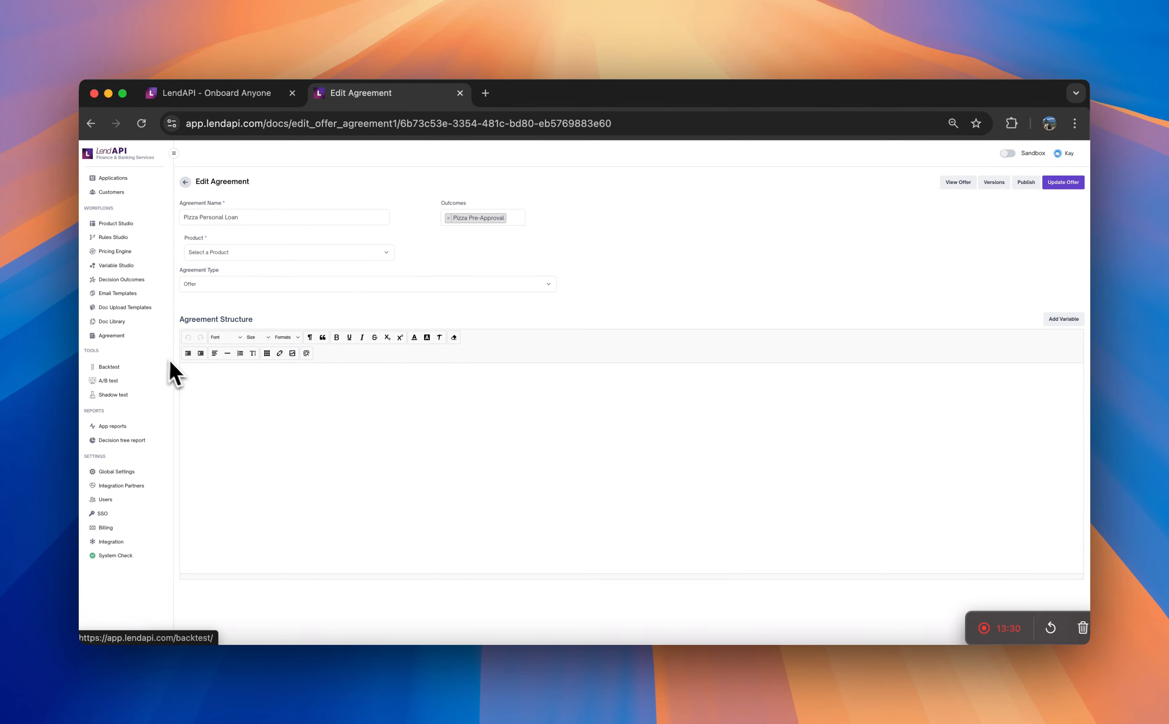
click(354, 253)
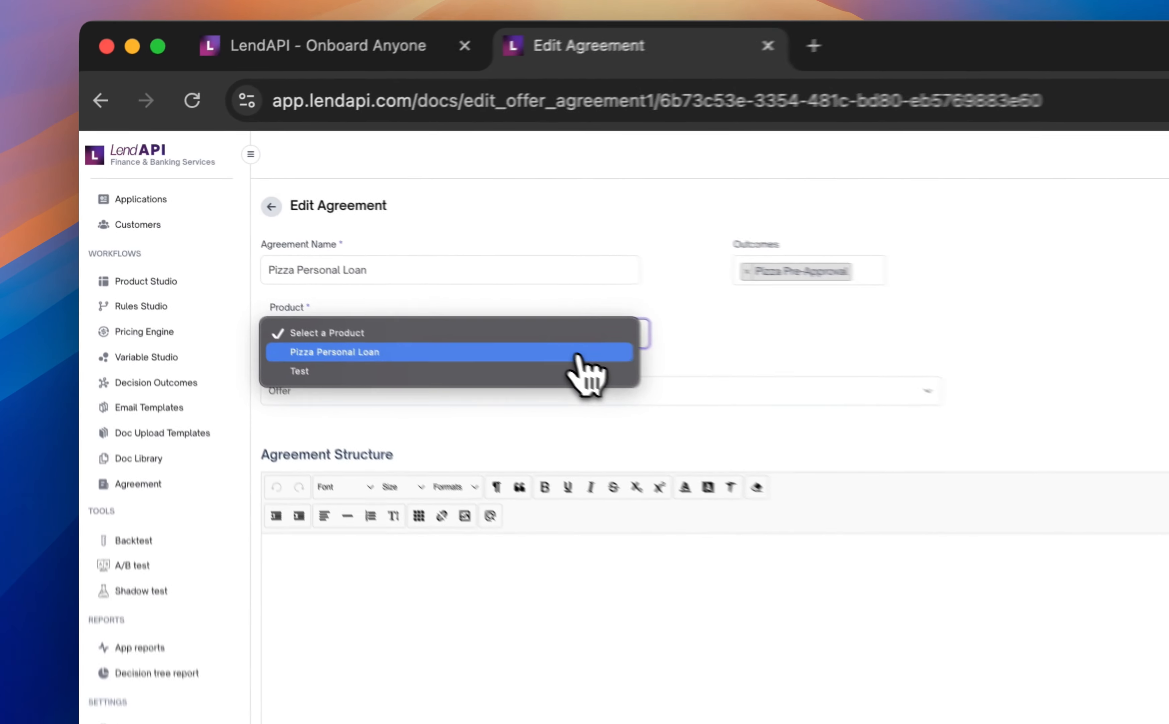
click(356, 264)
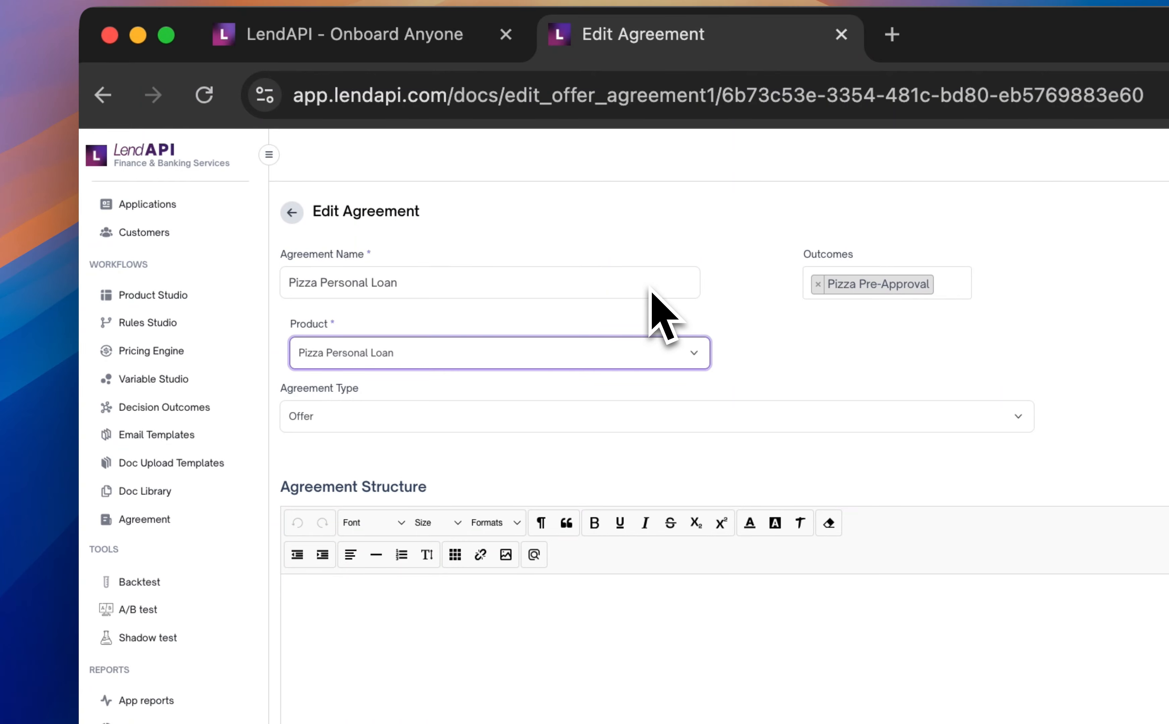
click(639, 417)
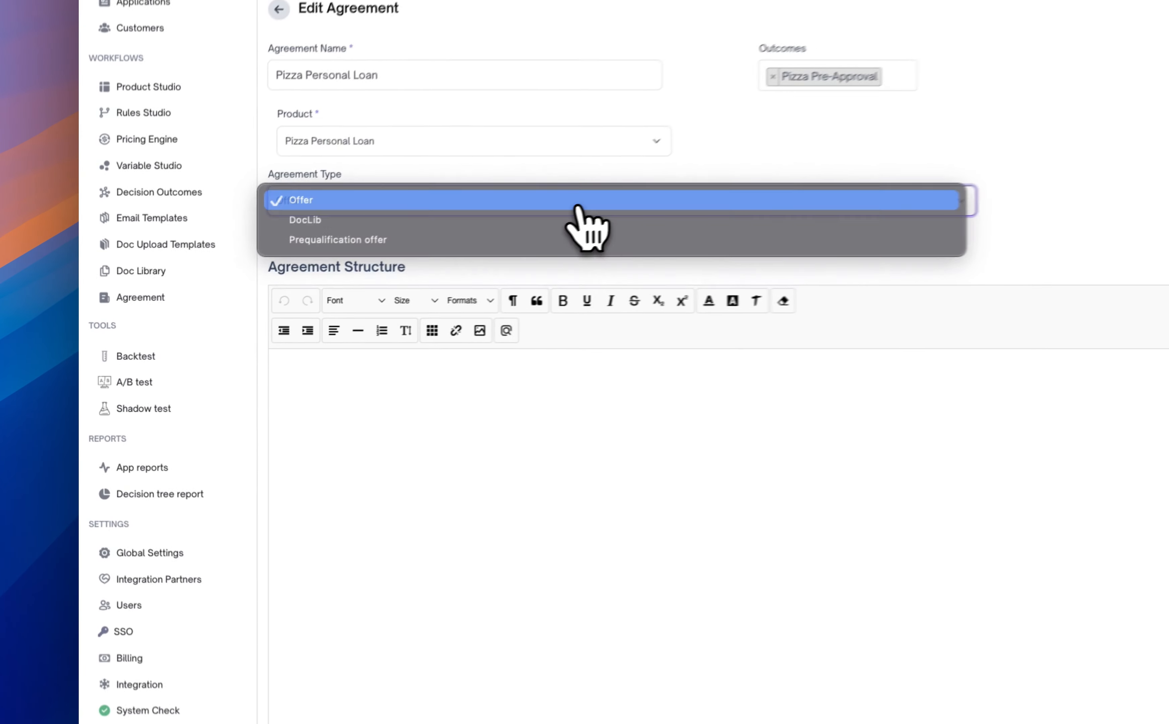
click(578, 207)
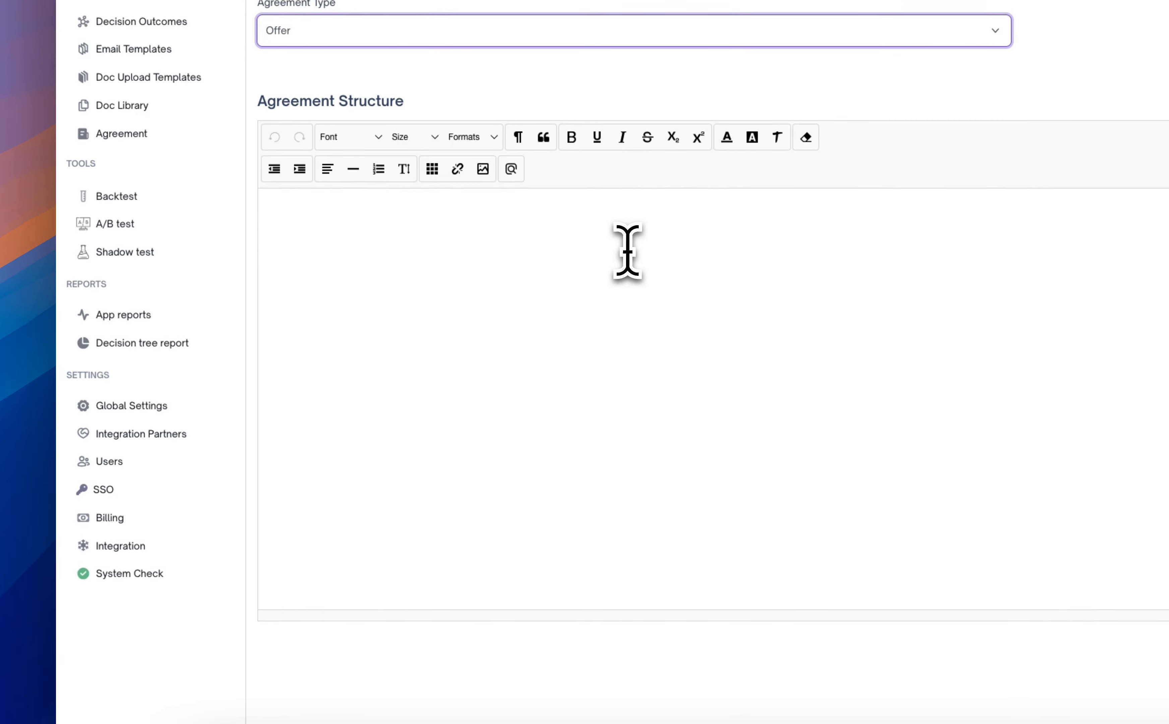
- Start the agreement text with "I" and insert the pizza_first_name variable after it
click(617, 408)
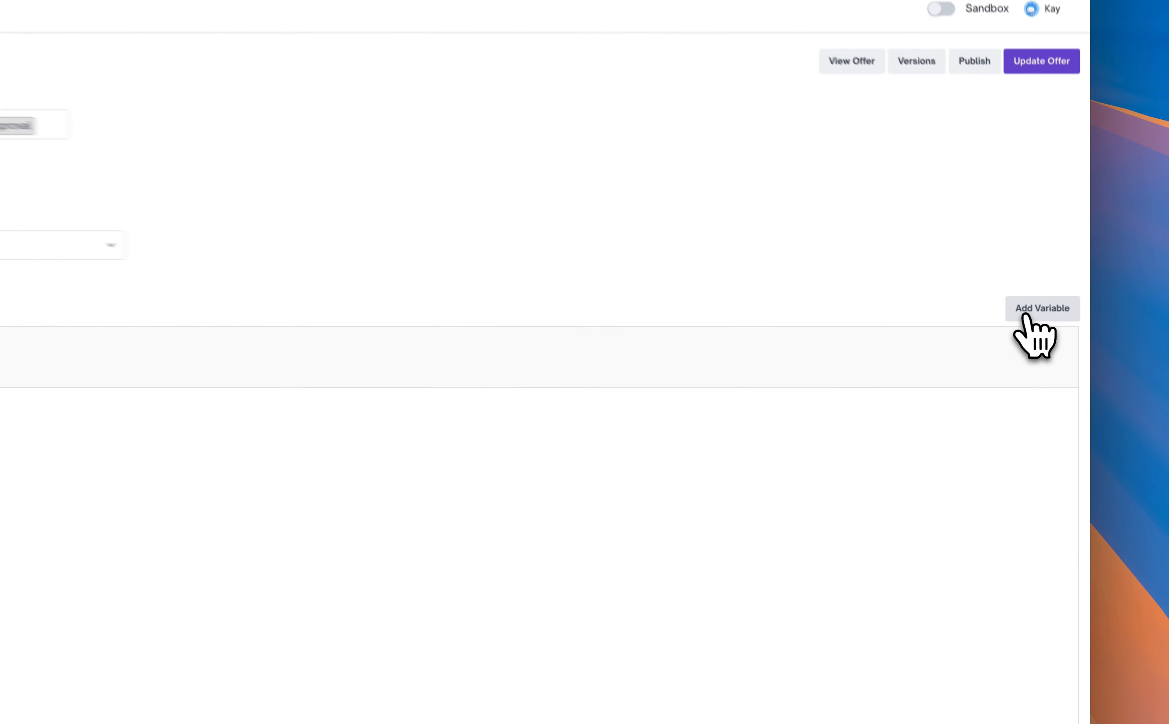
click(1055, 323)
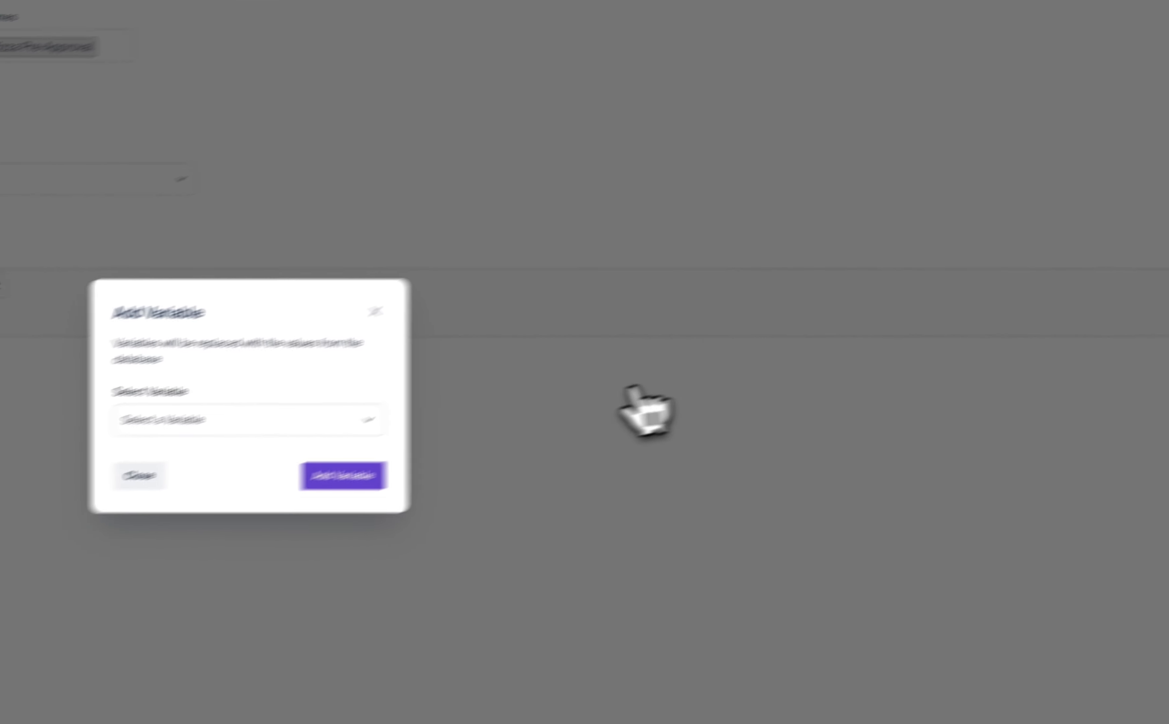
click(445, 390)
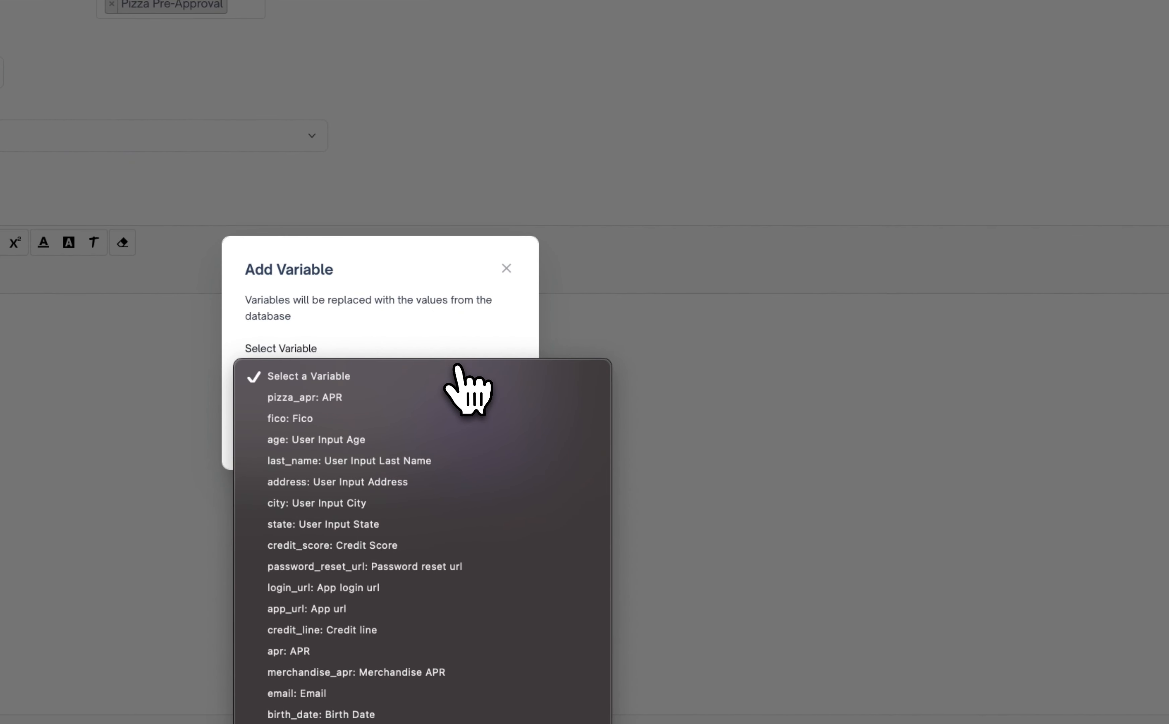
click(456, 348)
click(432, 376)
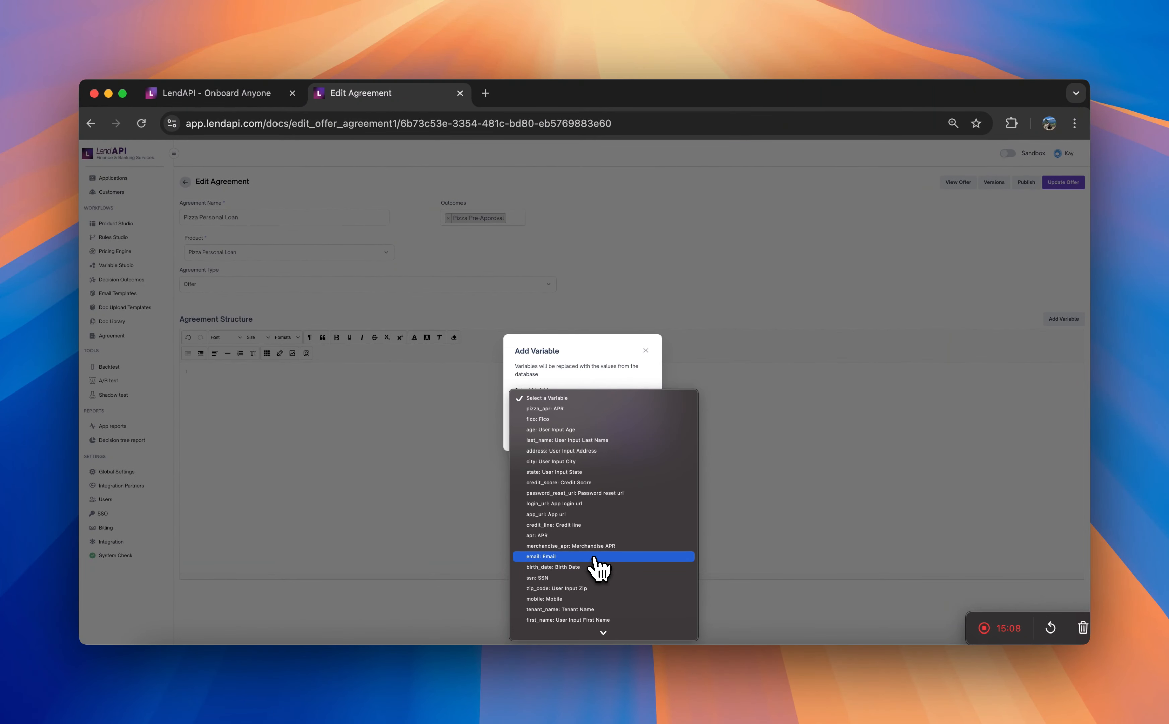
scroll(595, 562, down, 10)
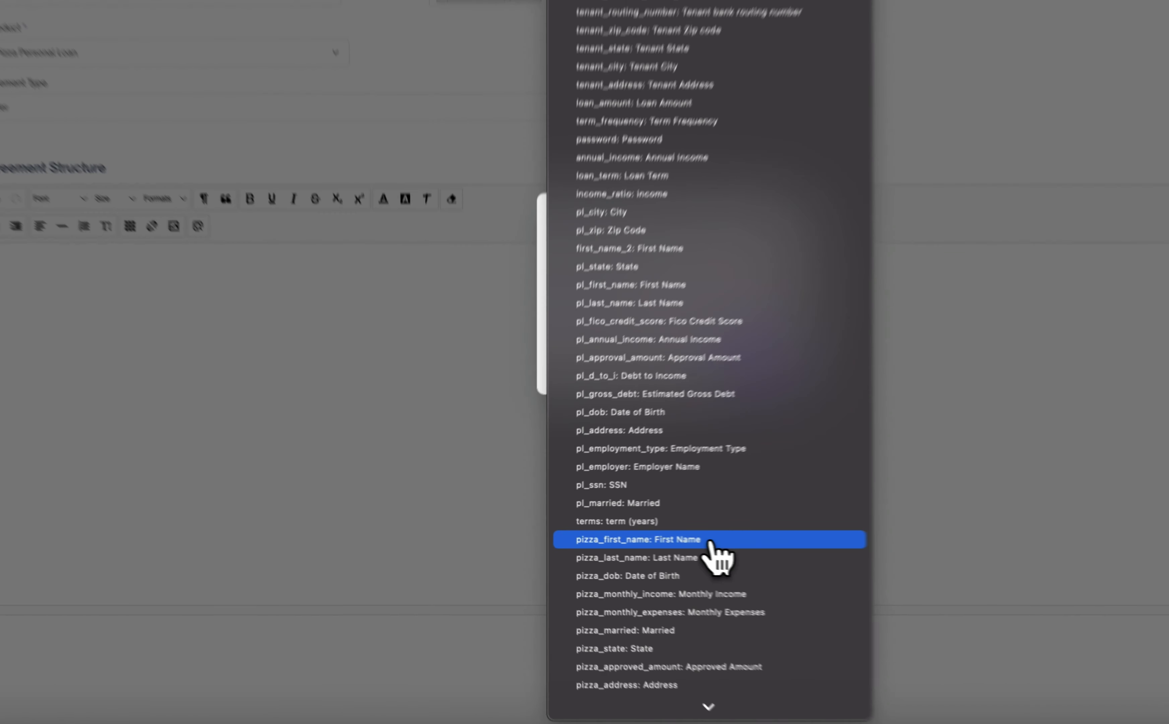
click(607, 536)
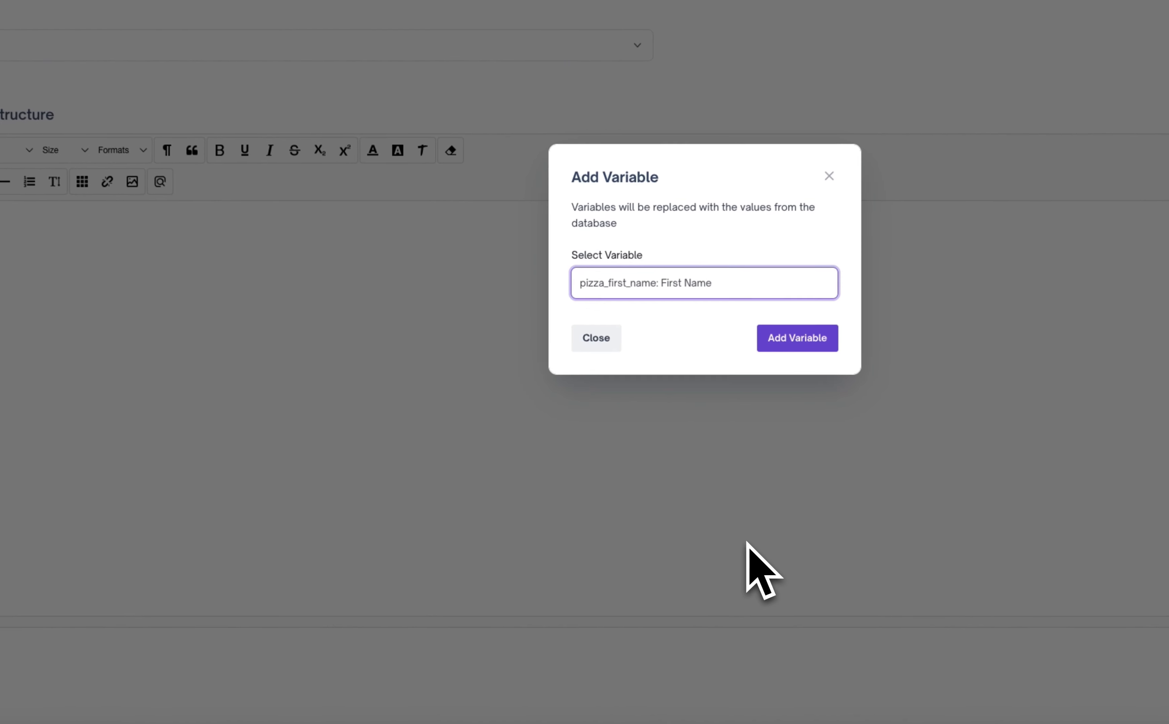
click(795, 338)
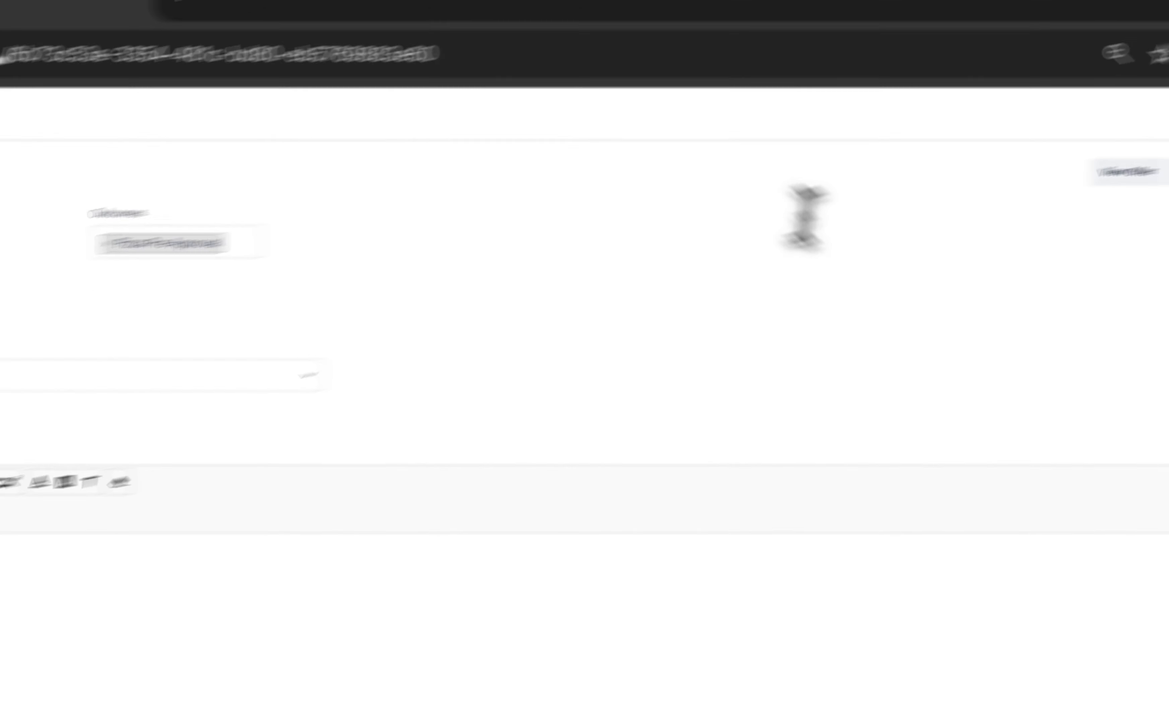
- Insert the pizza_last_name variable and complete the sentence with ", agree to all of the terms and conditions for the loan in accordance to all Federal Laws."
click(1057, 438)
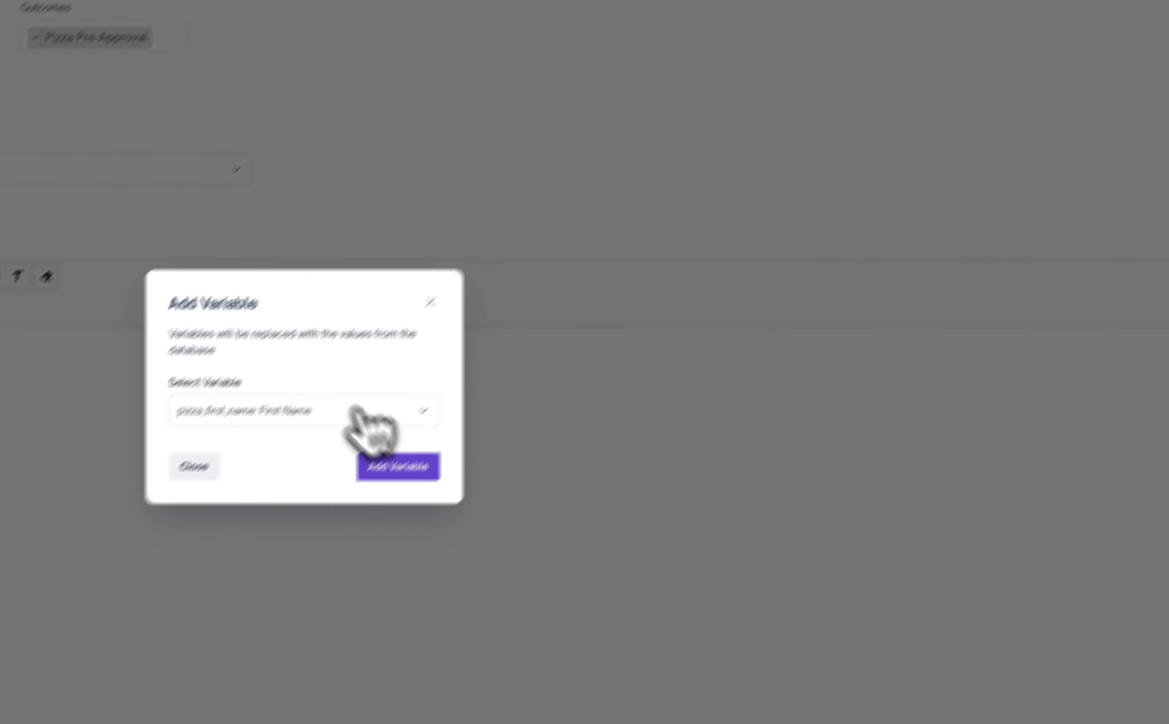
click(360, 412)
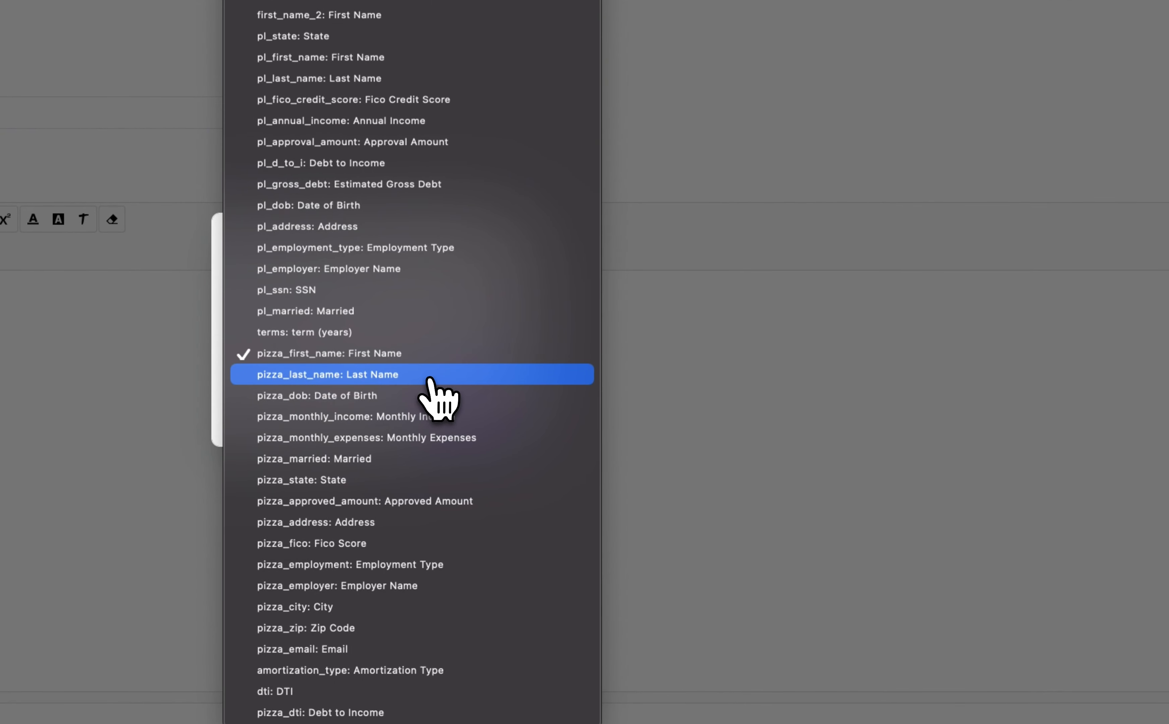
click(429, 379)
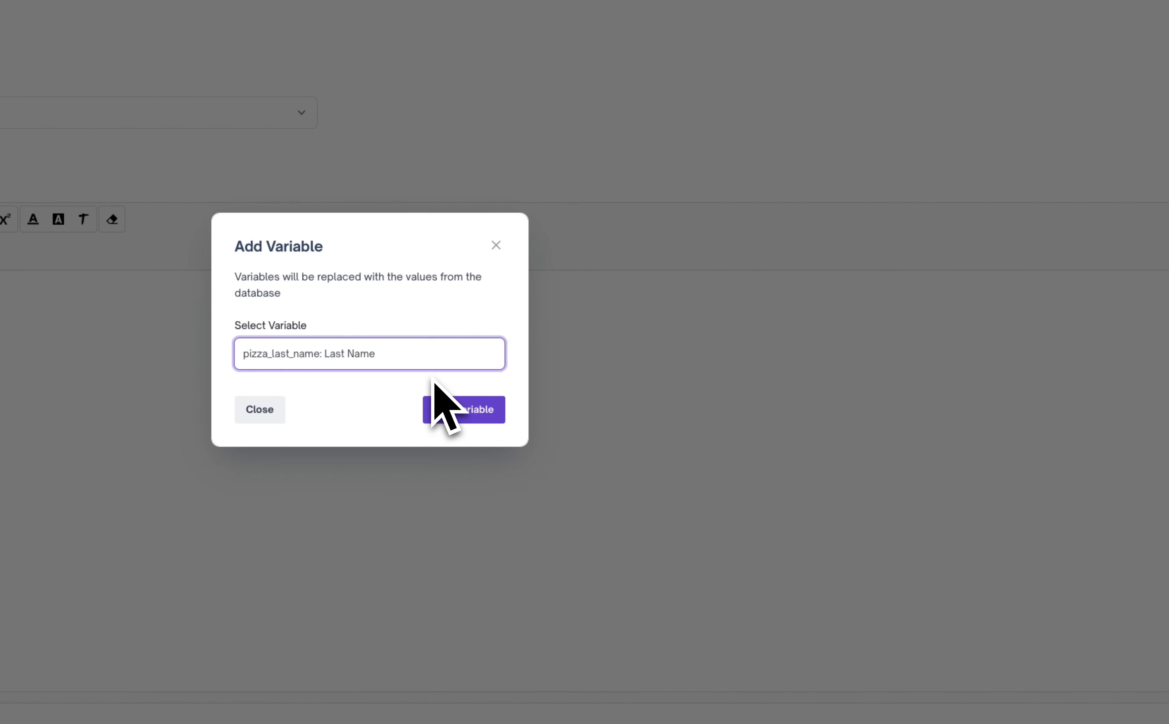
click(475, 411)
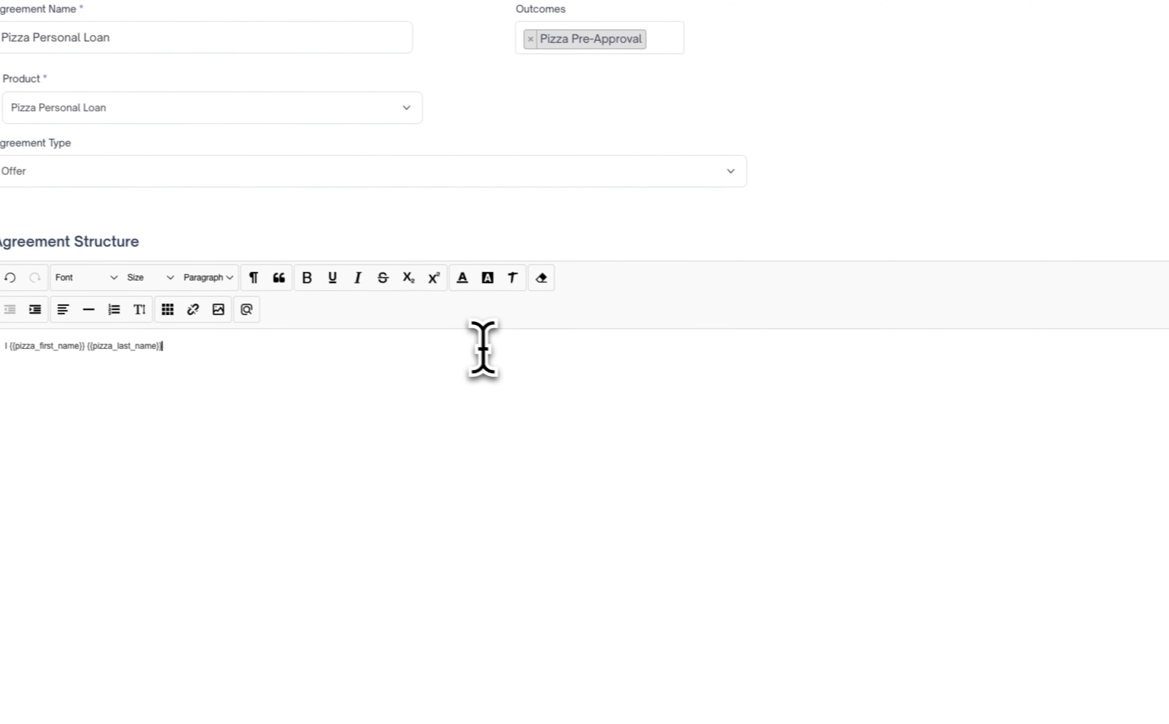
text(.)
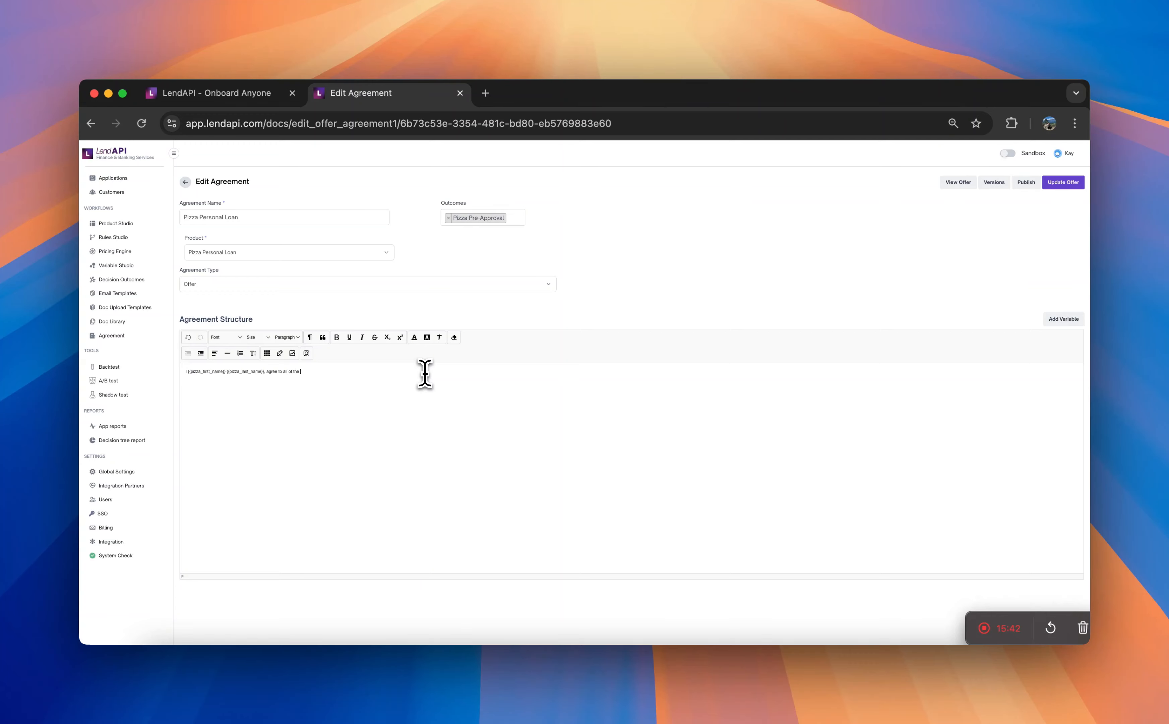
text(terms a)
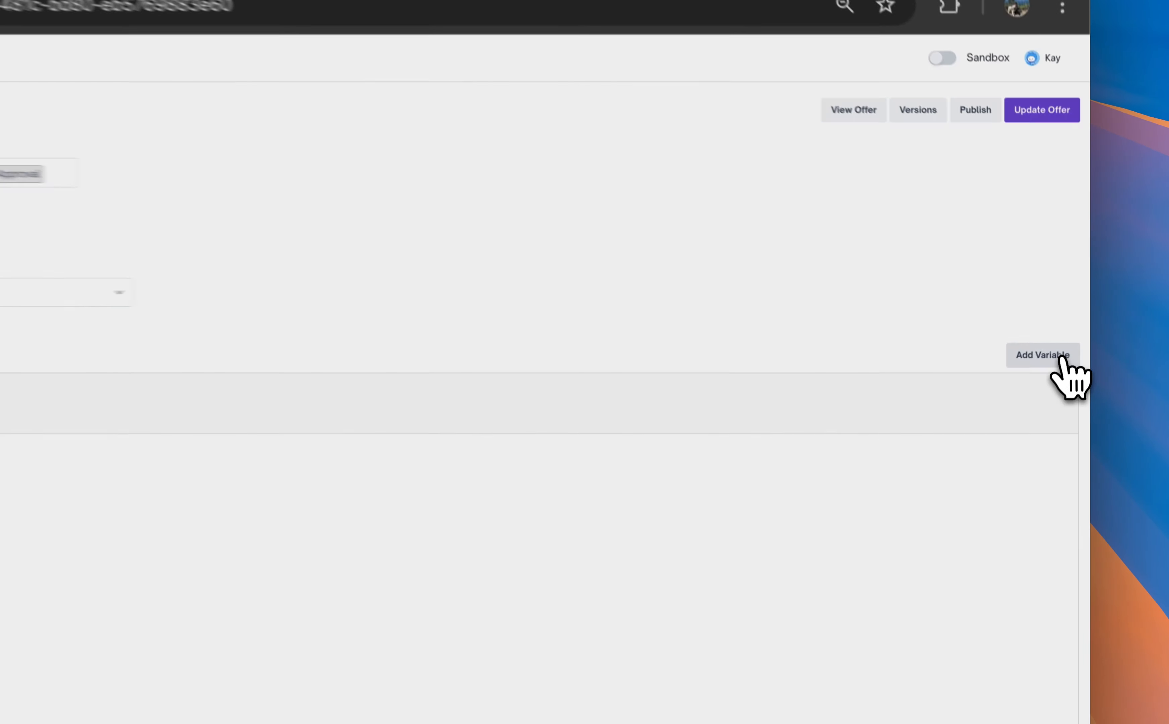
- Insert the pizza_approved_amount variable after "For" on the second line of the agreement text
click(1064, 319)
click(288, 486)
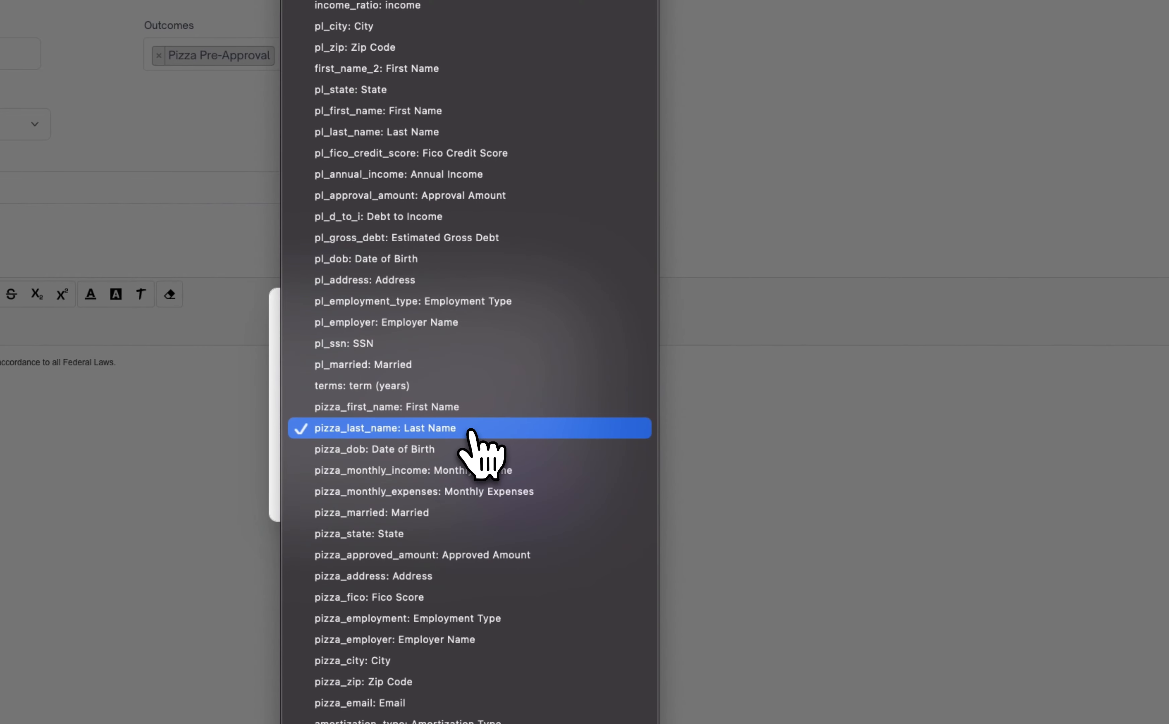
text(apr)
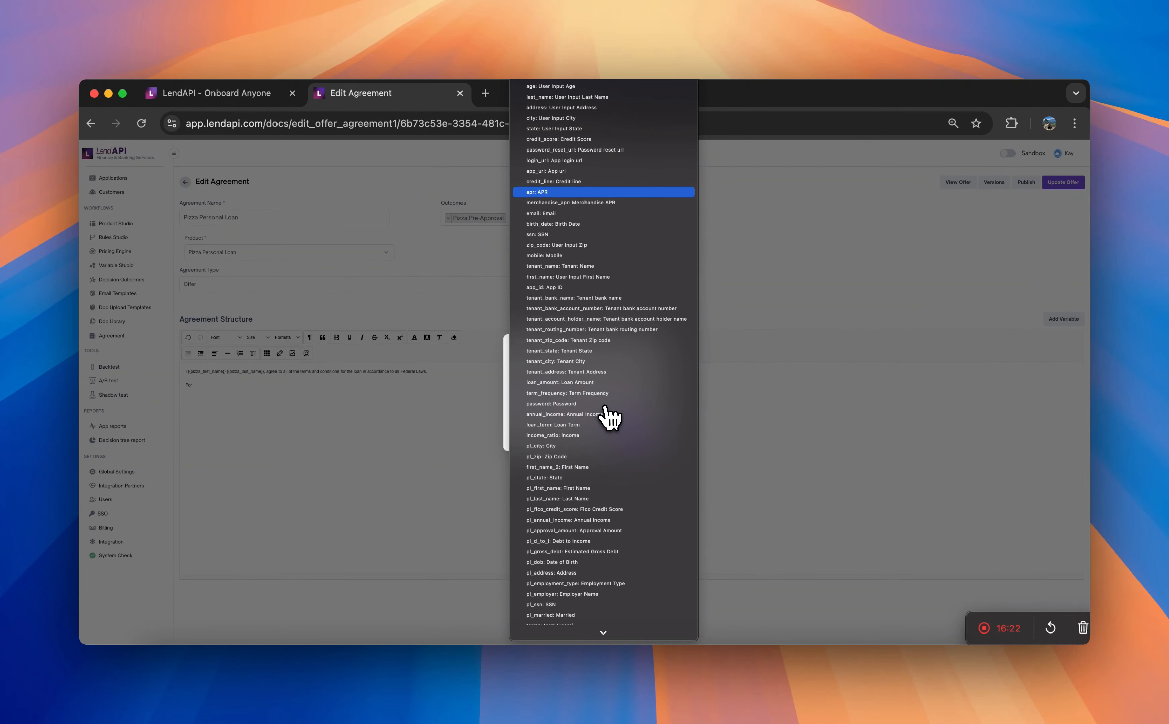
text(p)
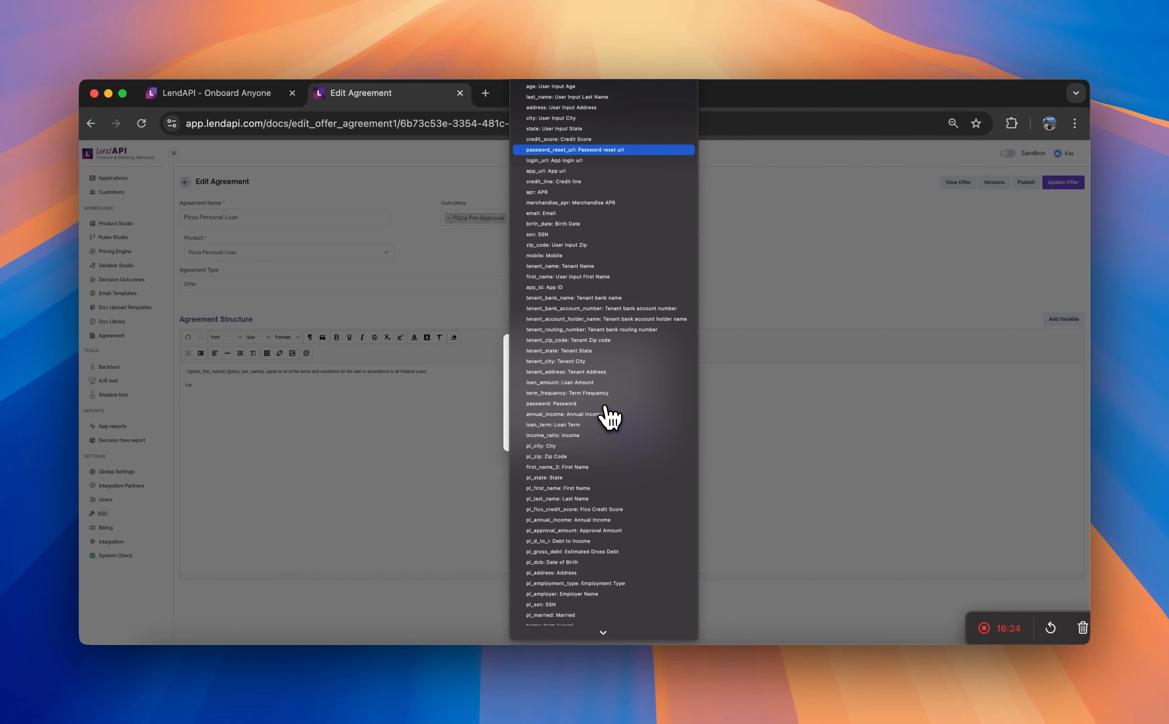
text(i)
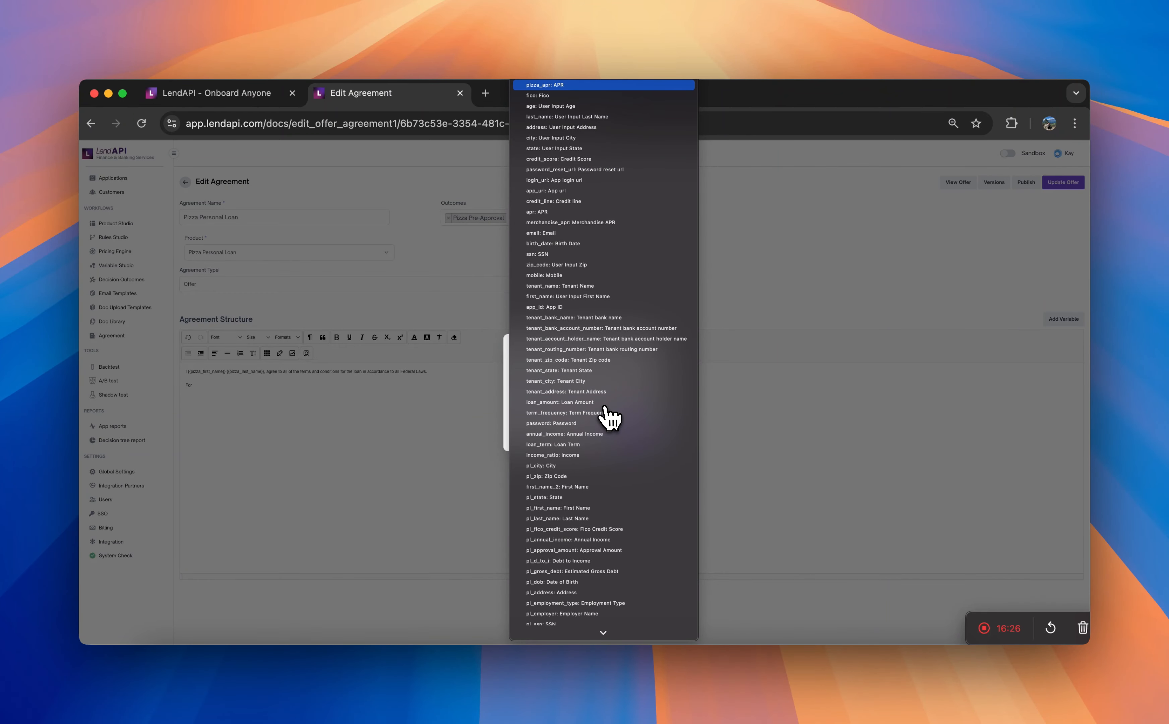
text(z)
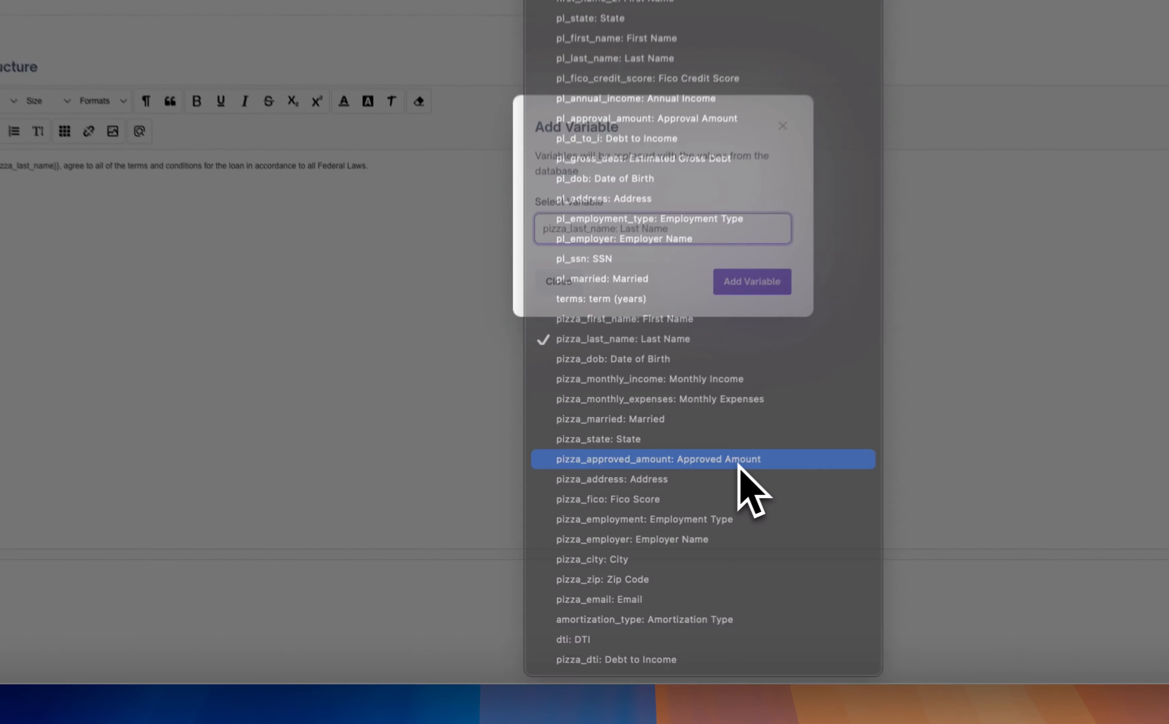
click(739, 465)
click(747, 288)
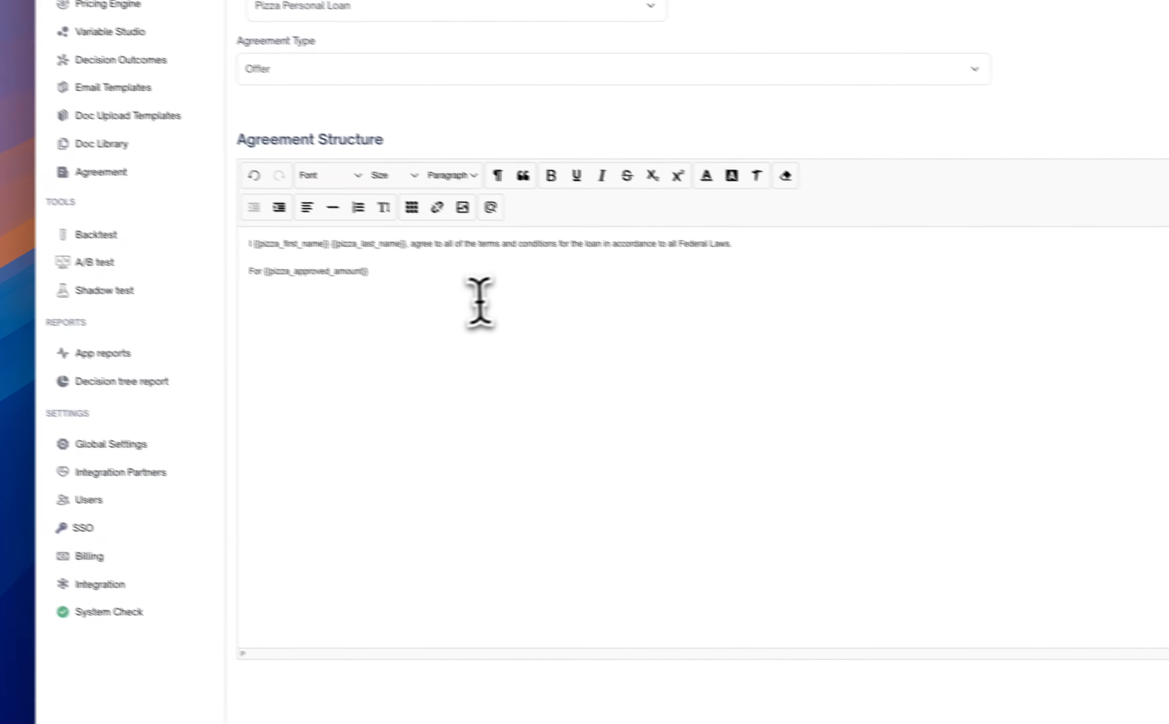
click(264, 271)
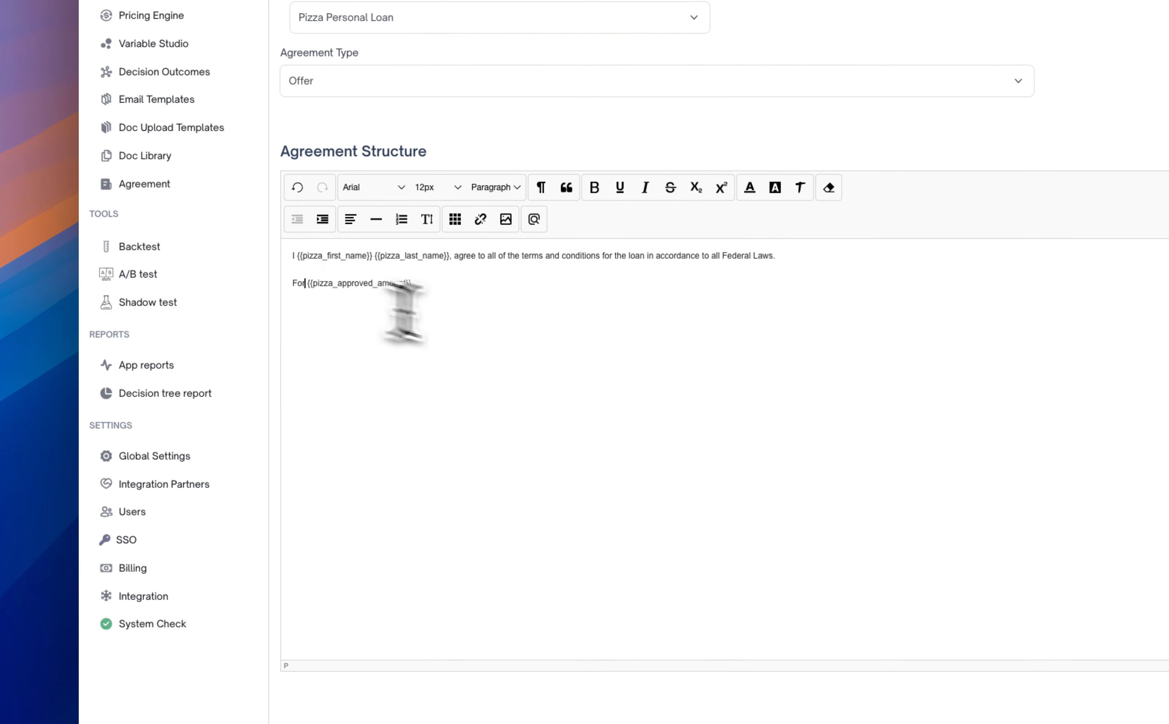
- Complete the agreement's second line with "the amount of" before the approved amount variable and "at a rate of" after it
text(the amo)
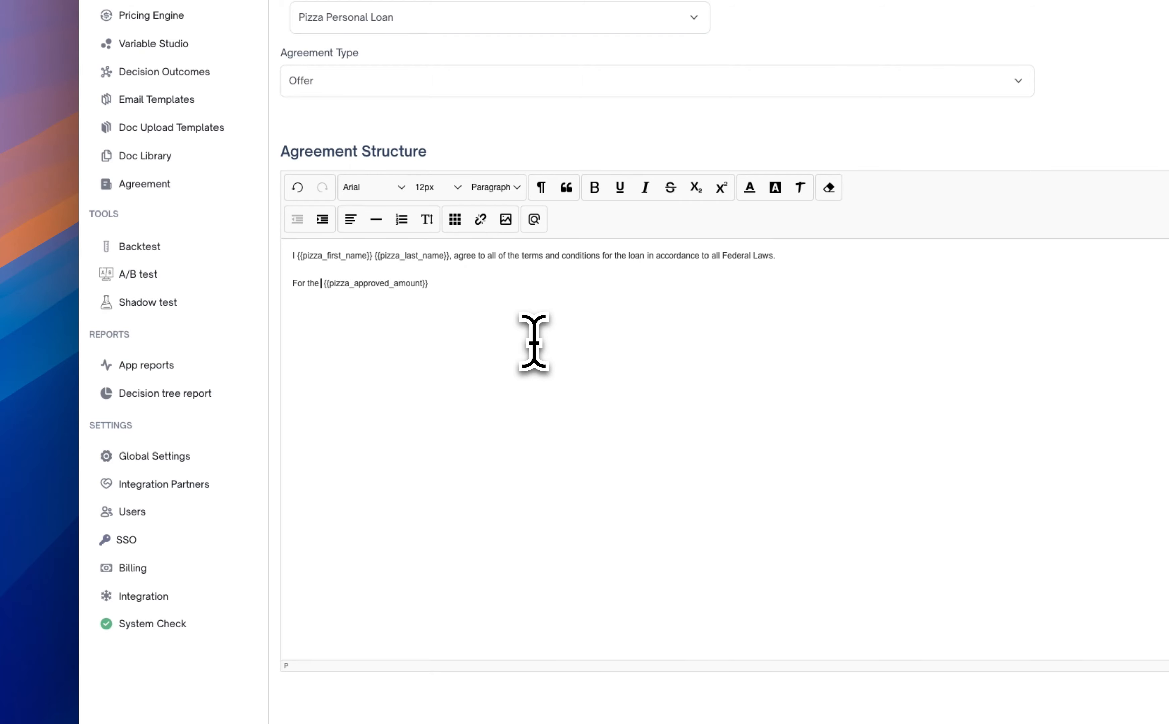
text(unt of)
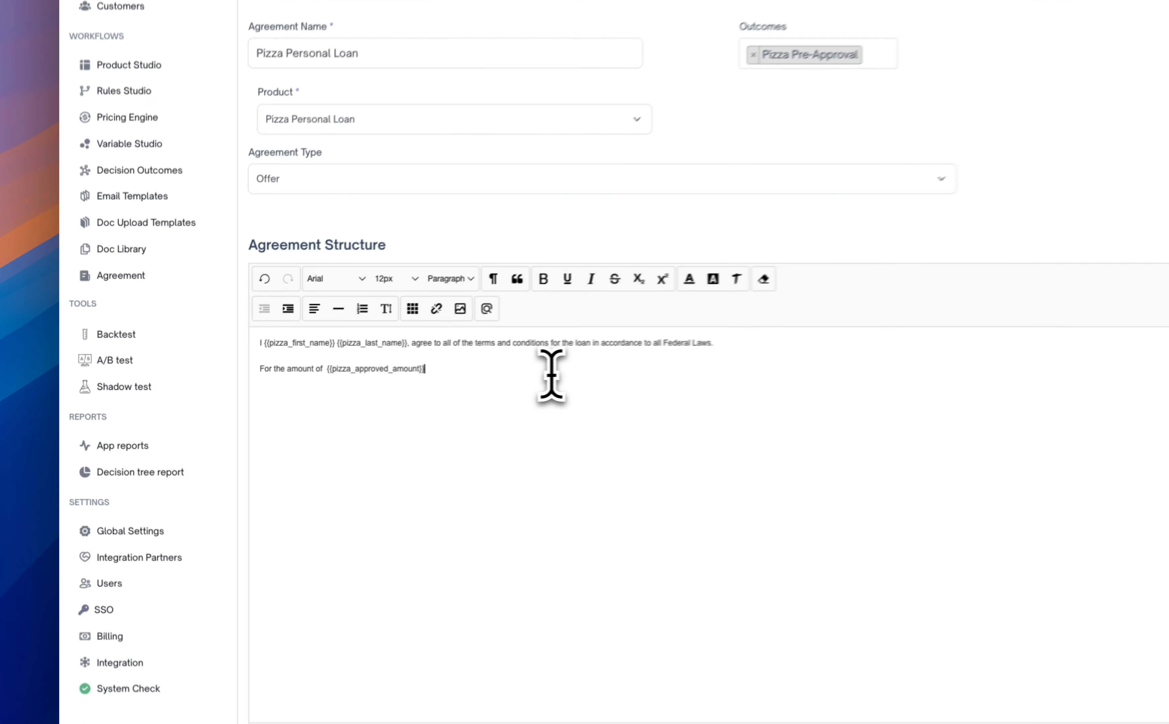
click(578, 374)
text(at an )
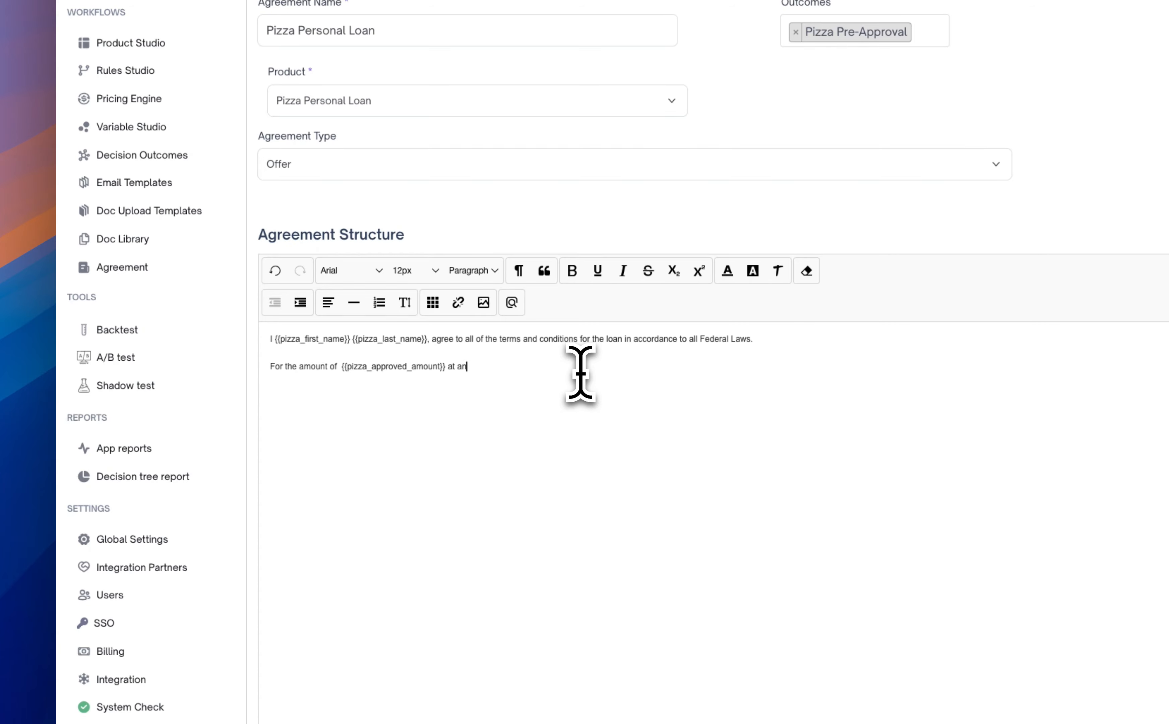
text(rate of)
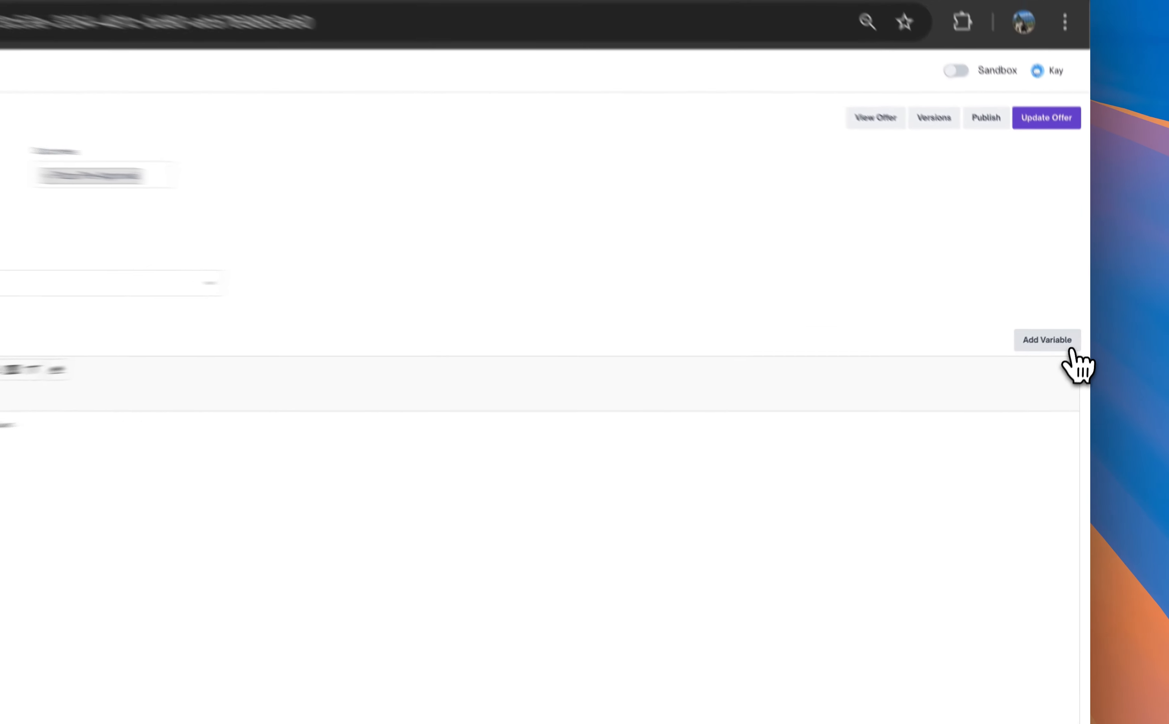
- Insert the pizza_apr variable after "at a rate of" and end the sentence with a period
click(1063, 319)
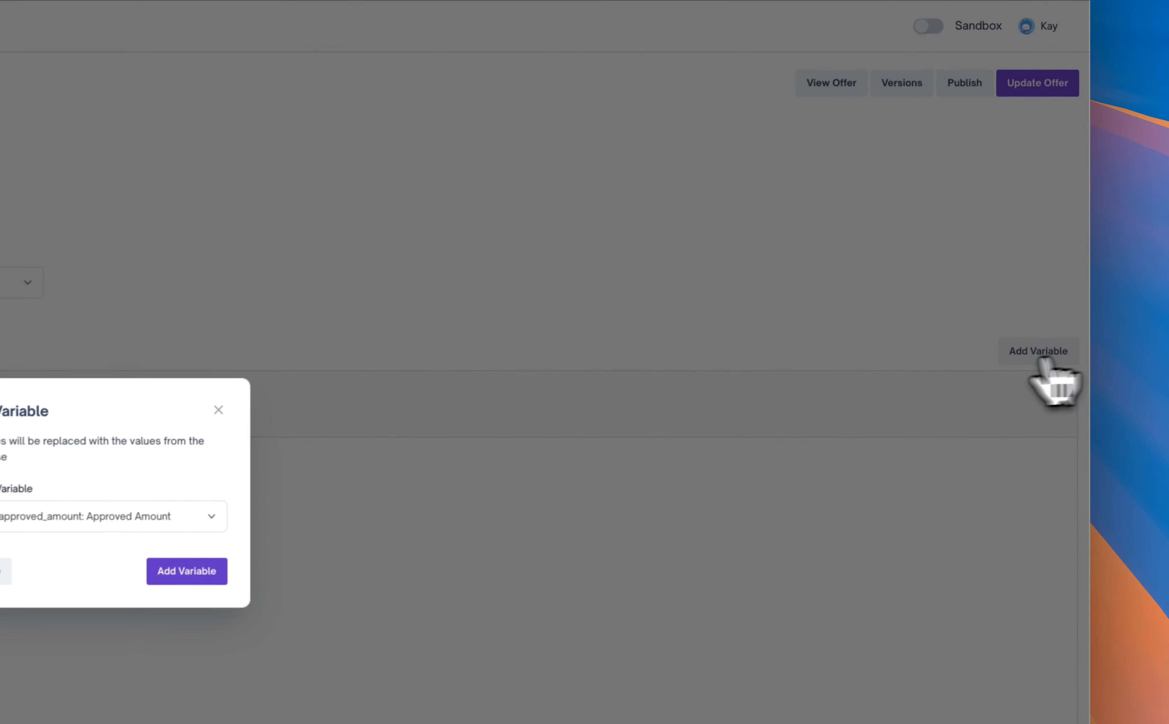
click(317, 516)
mouse_move(578, 63)
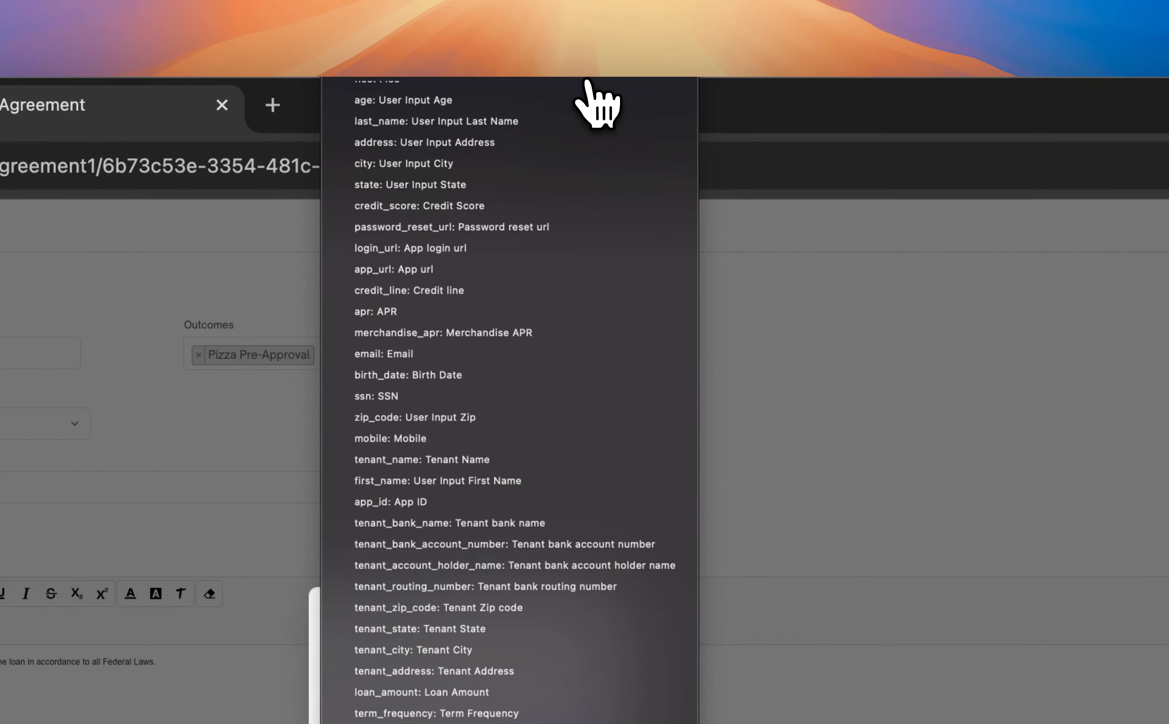
text(pizza_address: Address)
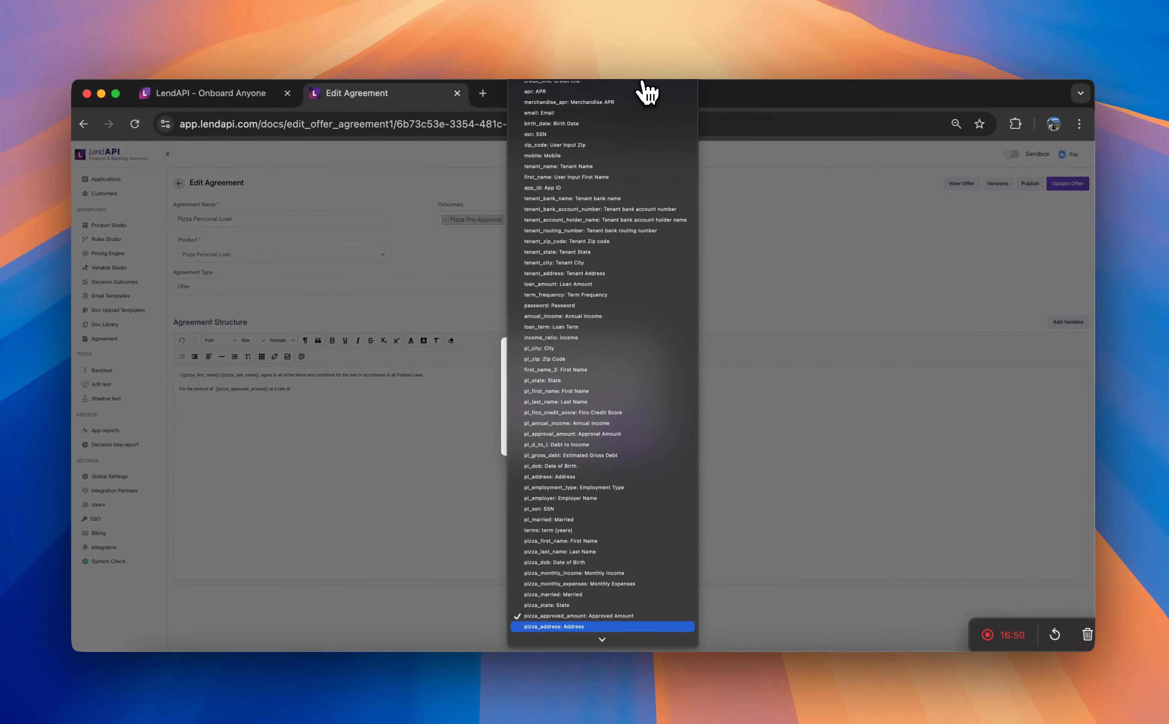
scroll(628, 109, up, 3)
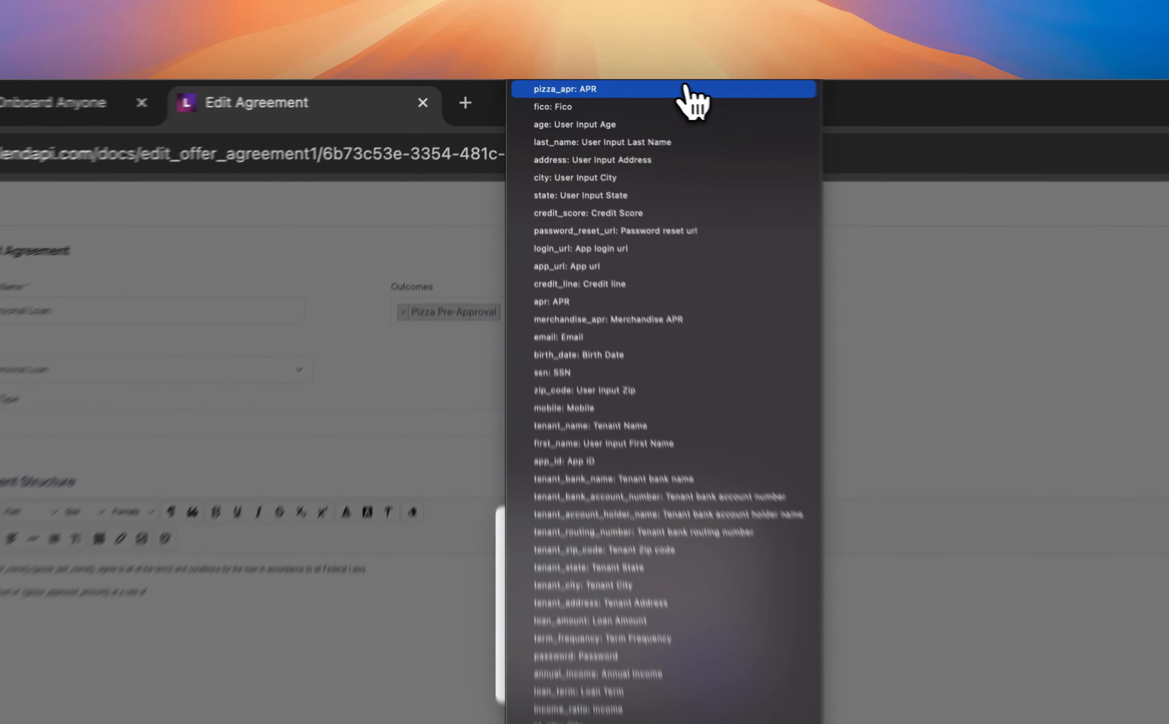
click(686, 89)
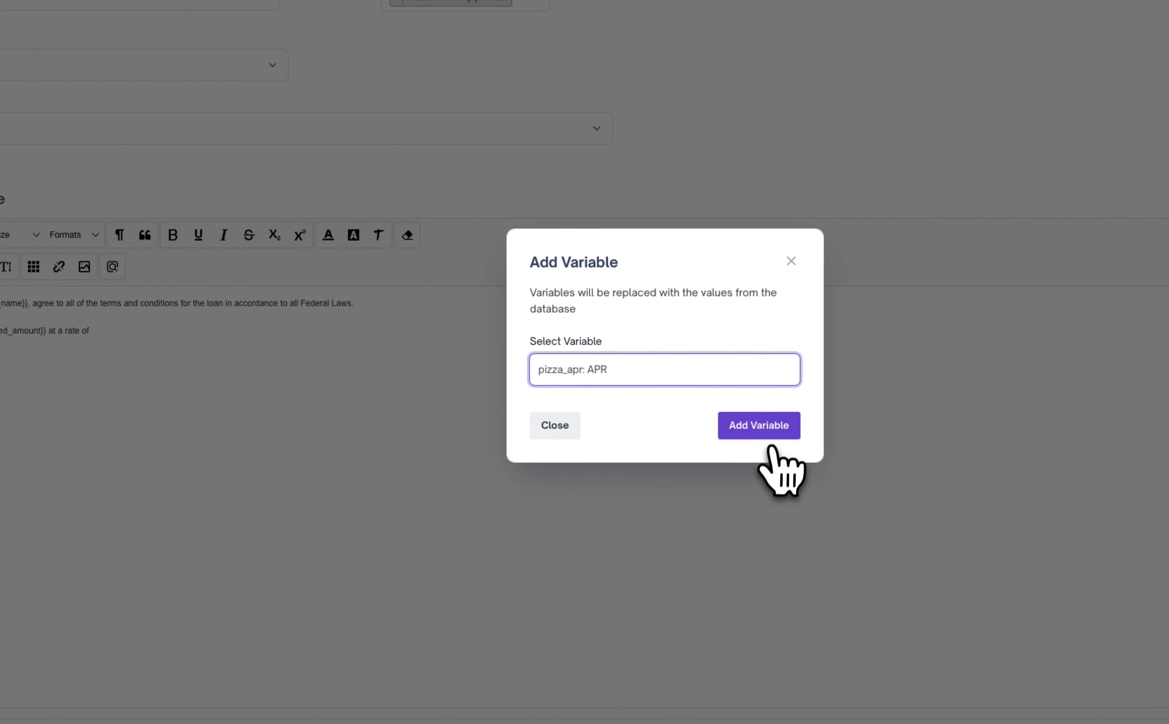
click(762, 431)
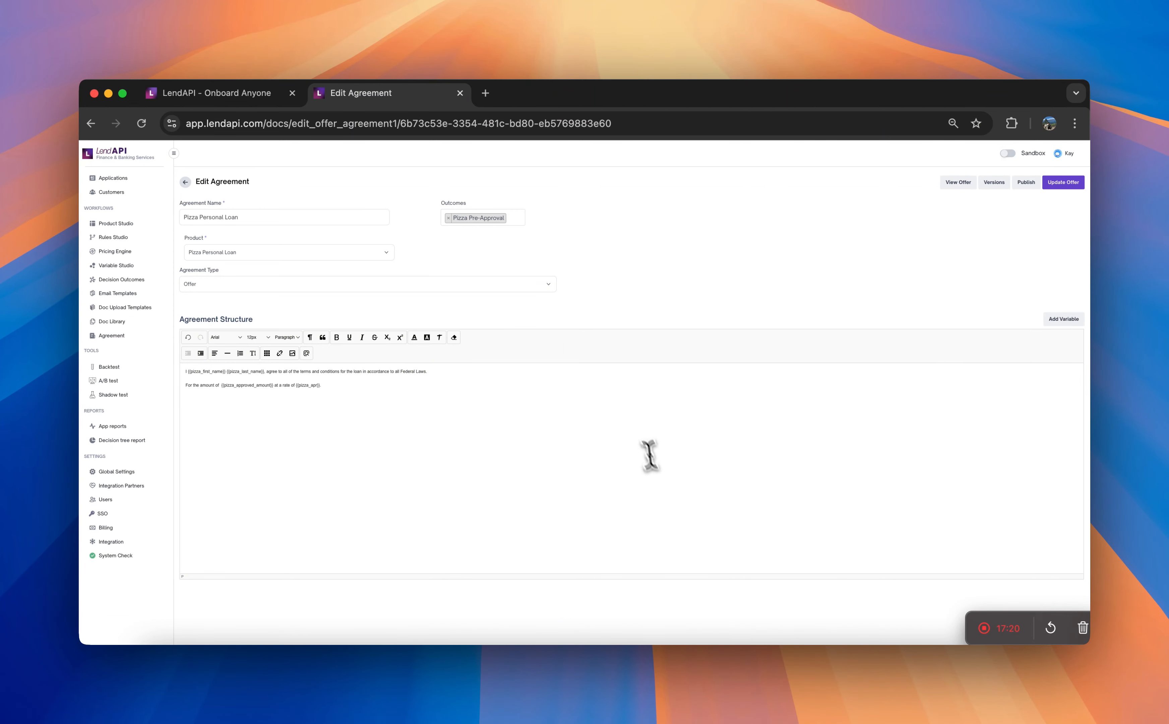
click(668, 473)
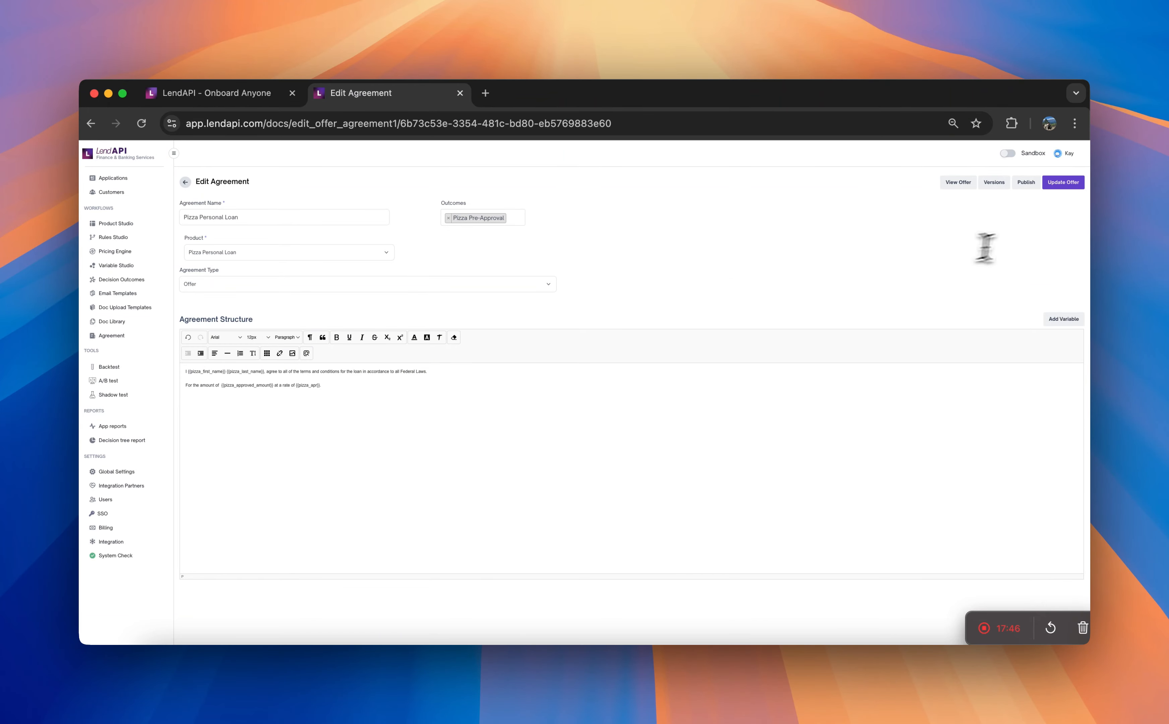
- Save the updated offer agreement, preview the generated offer document, and close the preview
click(1071, 185)
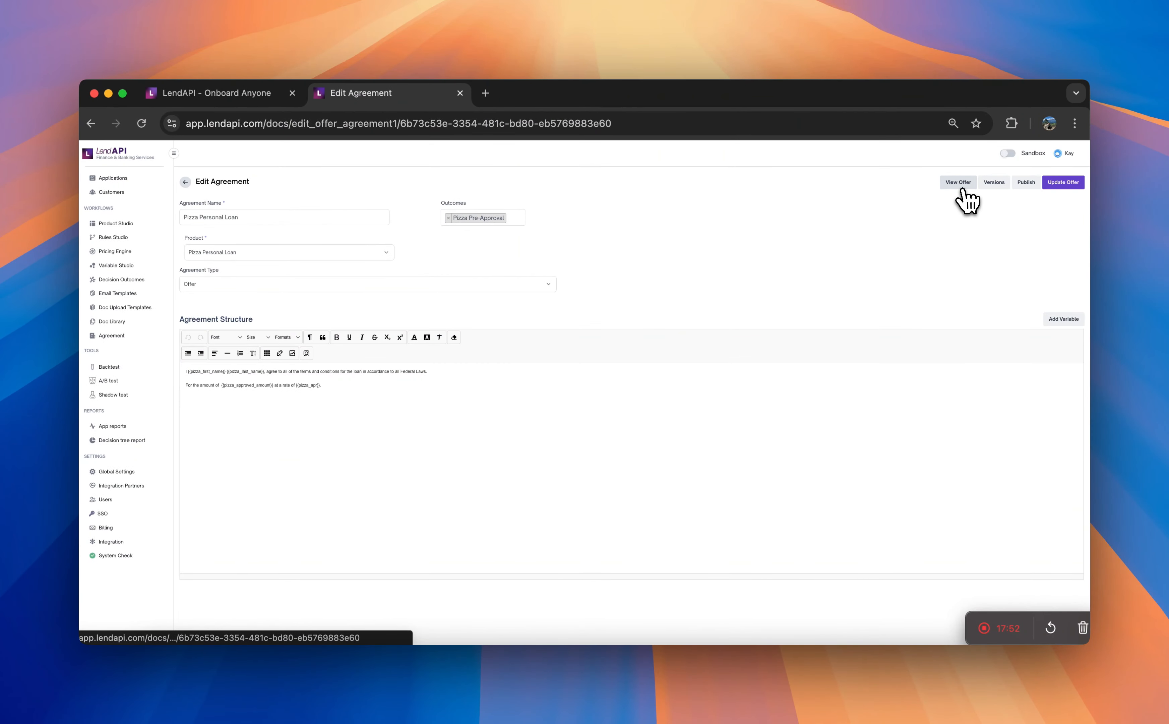
click(960, 188)
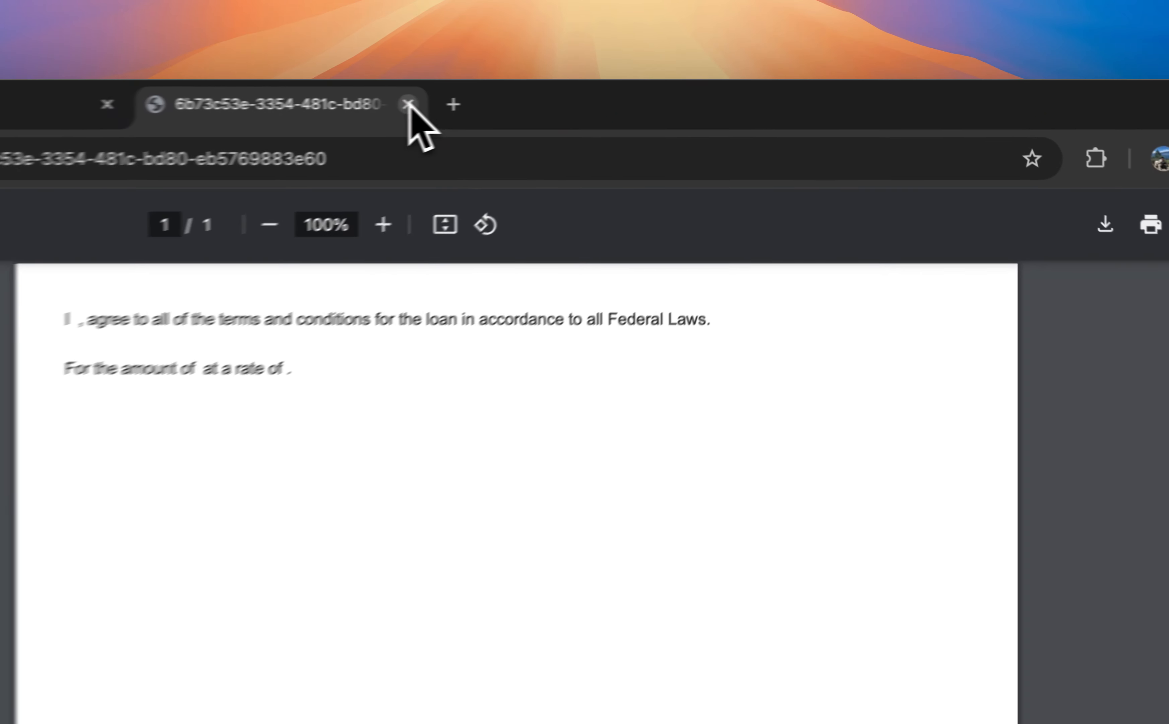
click(627, 92)
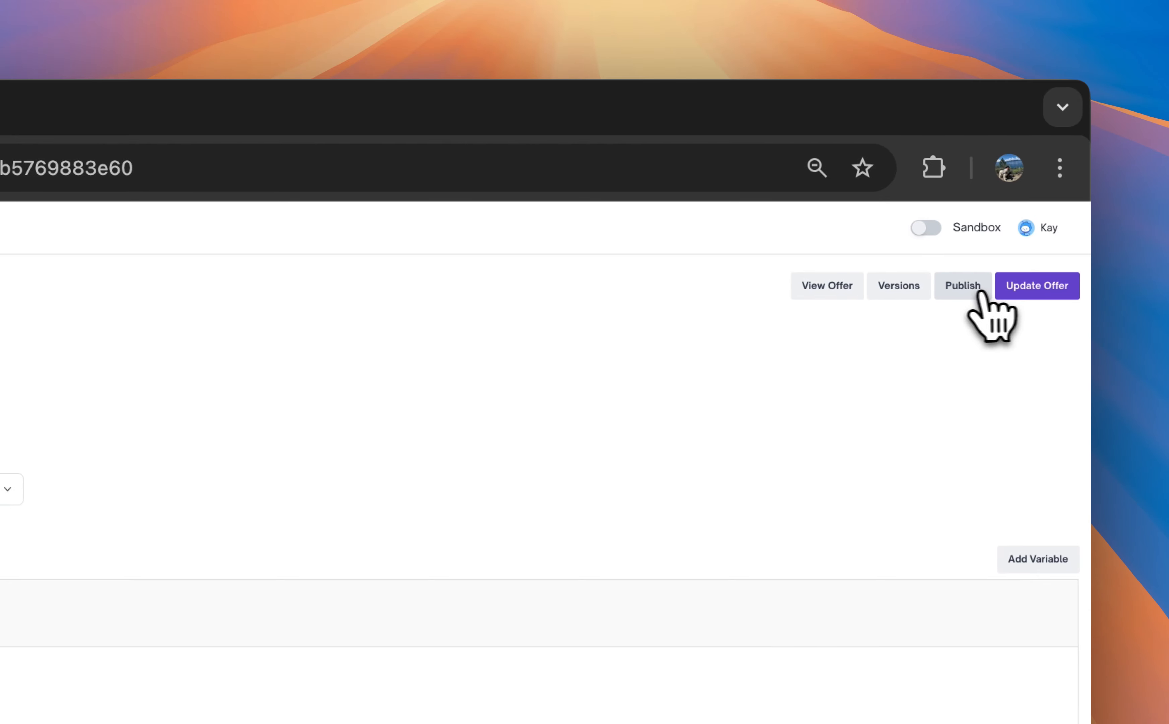
- Publish the agreement with the description "Version 1" and check its version history
click(1039, 291)
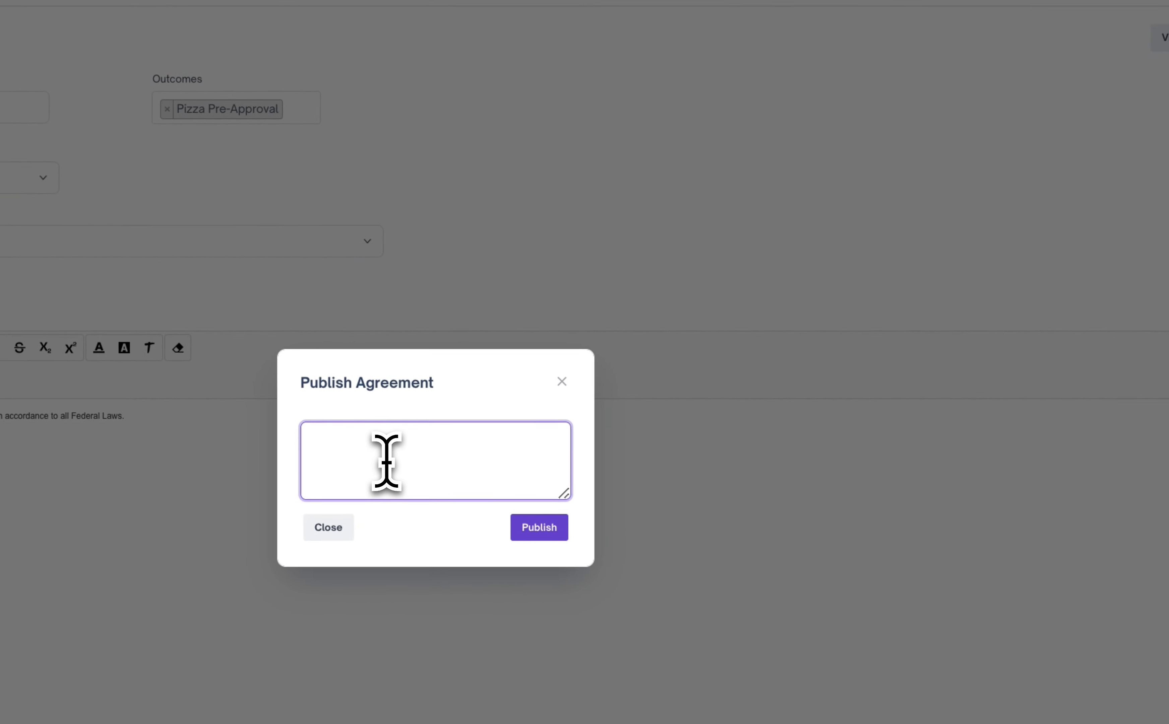
text(Version)
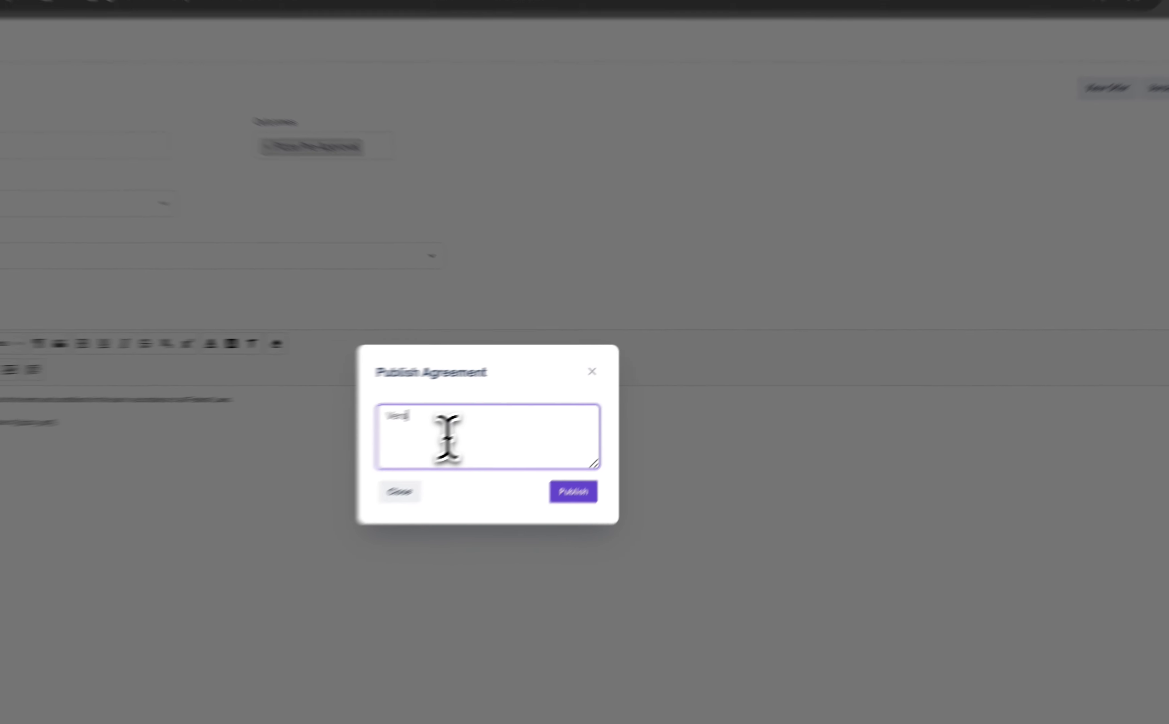
text( 1)
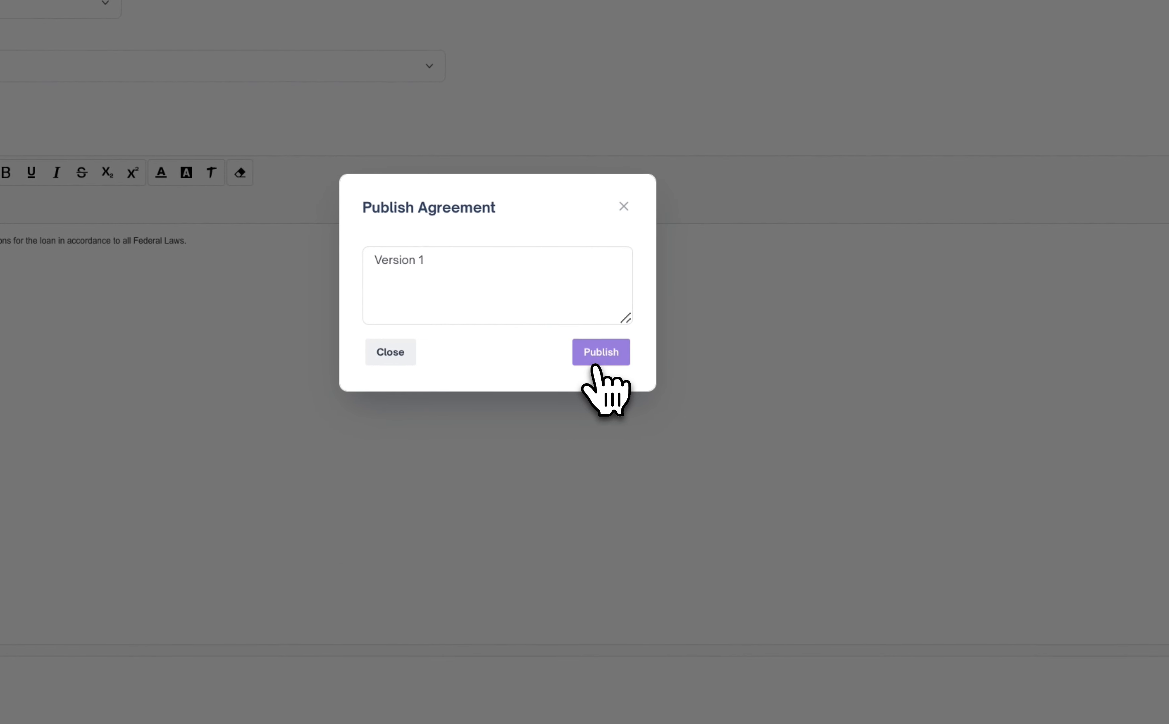
click(595, 367)
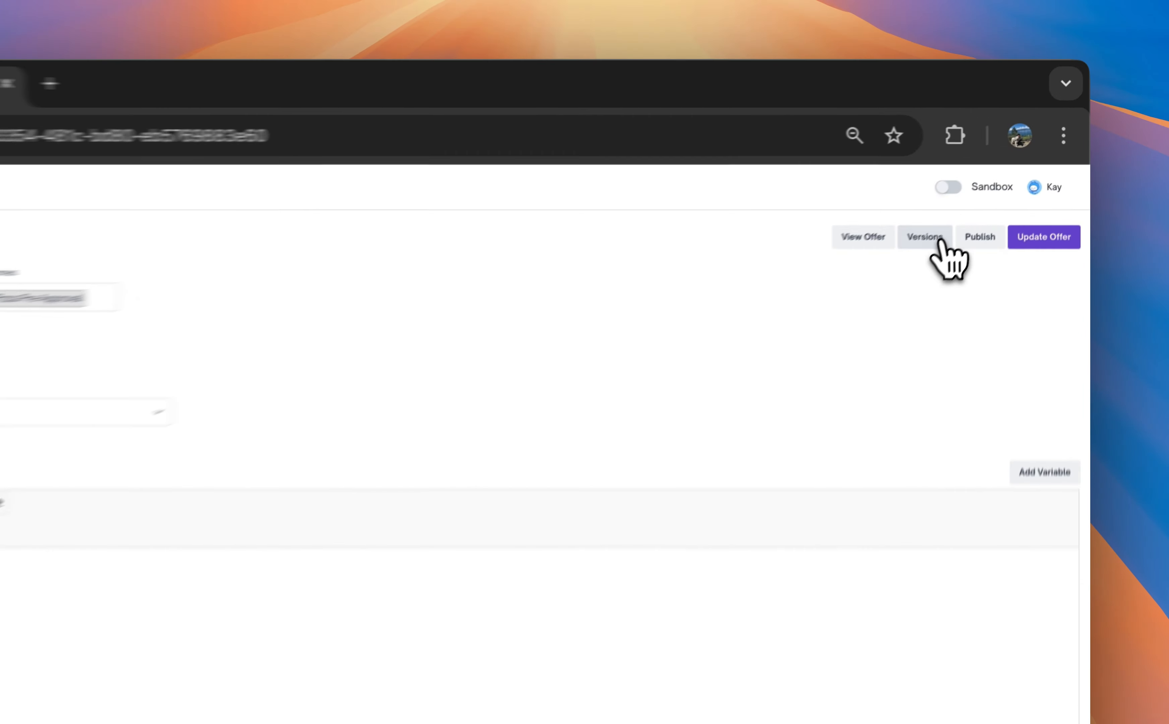
click(1003, 185)
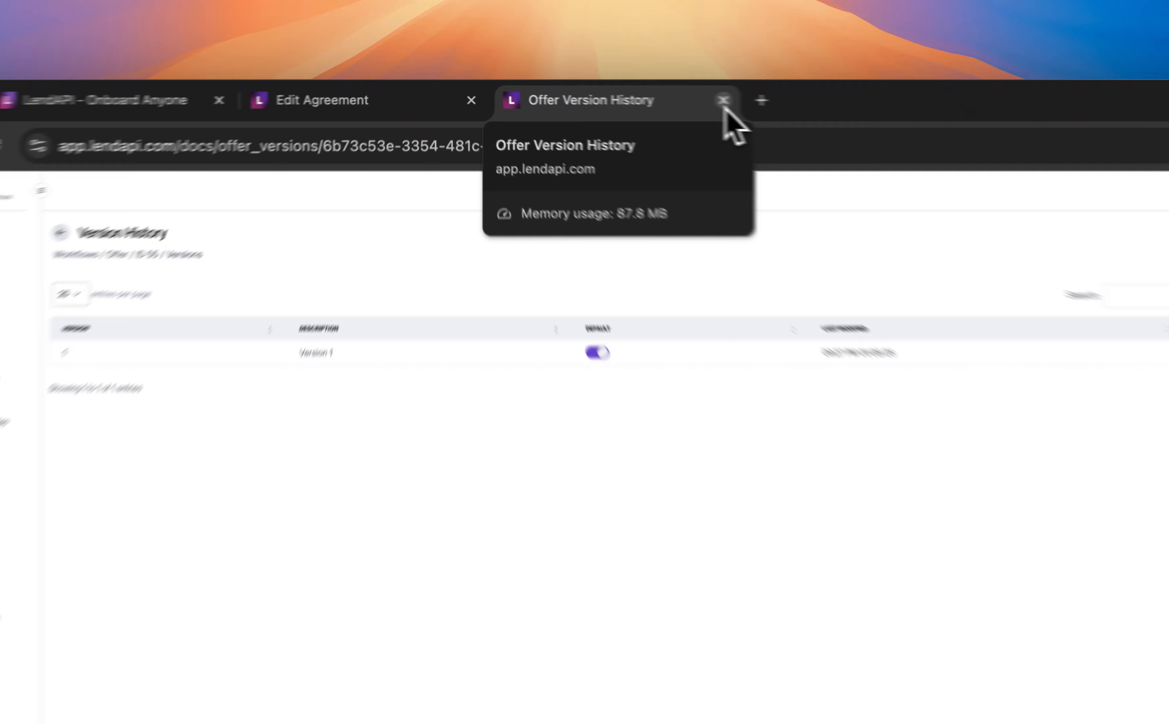
click(627, 93)
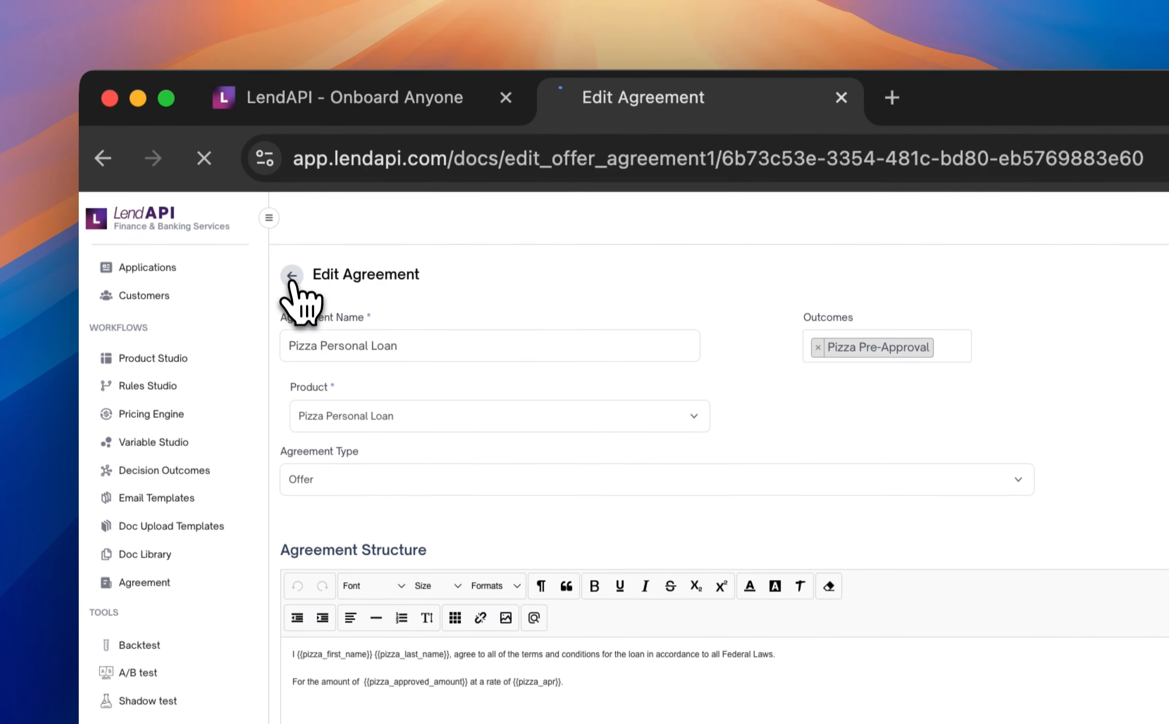
- Leave the agreement and open the Pizza Personal Loan product's Initial Offer page in Product Studio
click(291, 190)
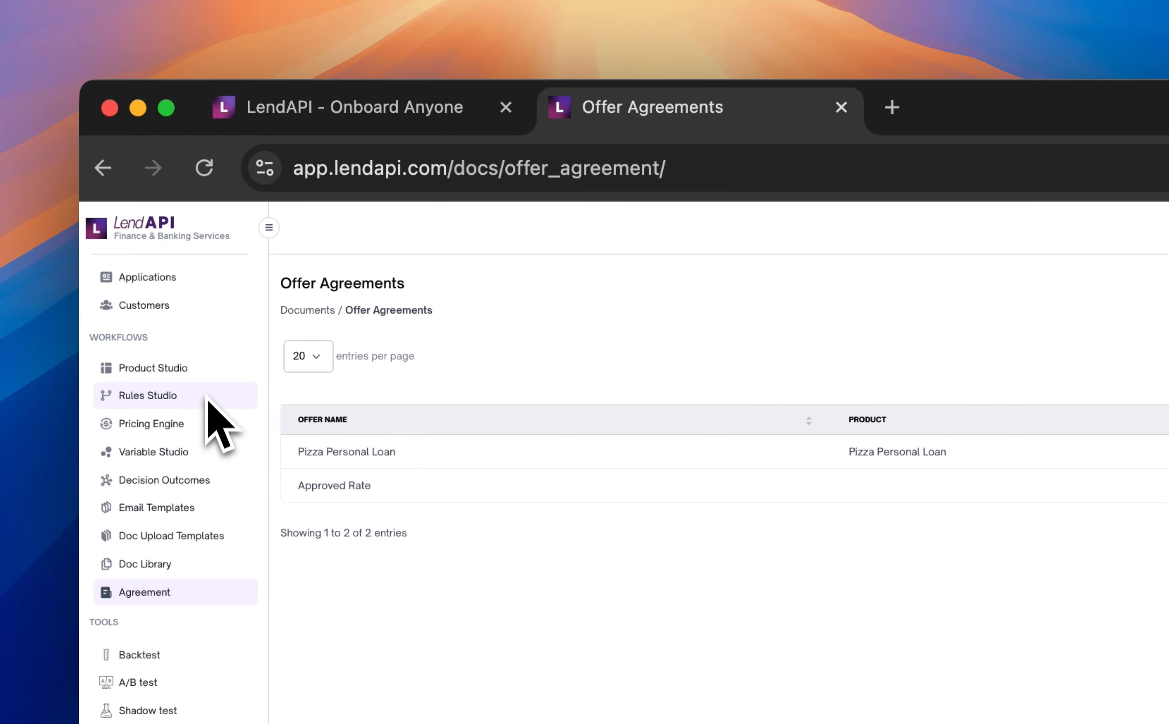
click(207, 378)
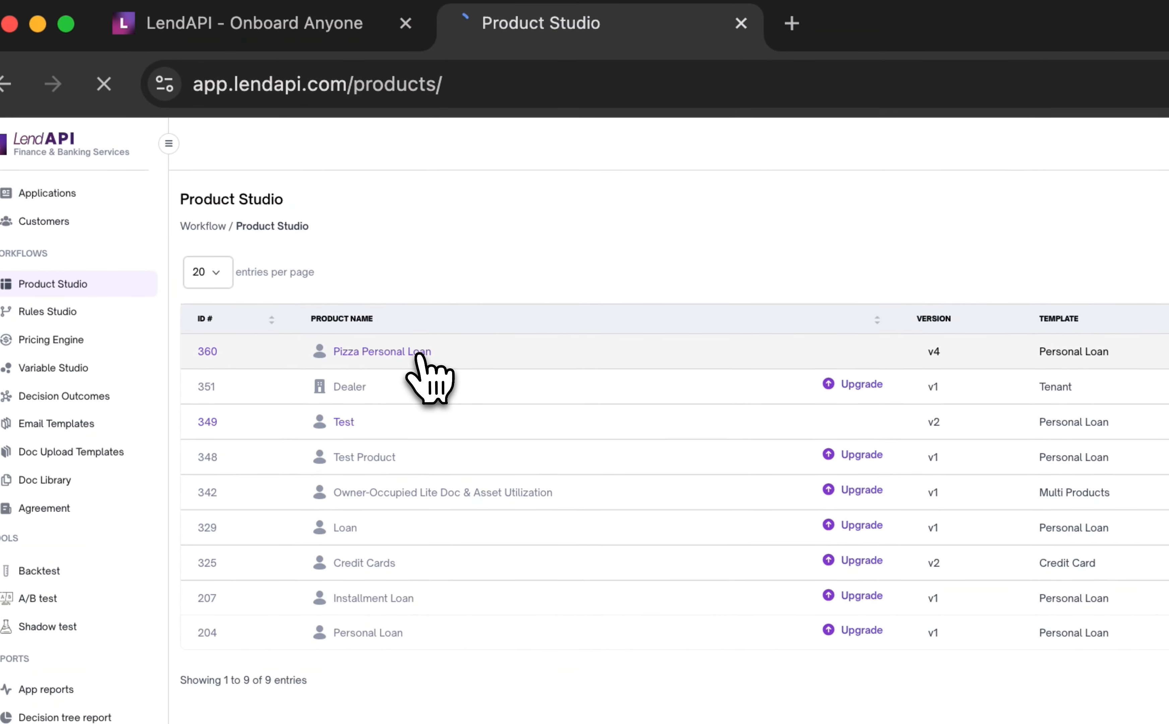
click(516, 437)
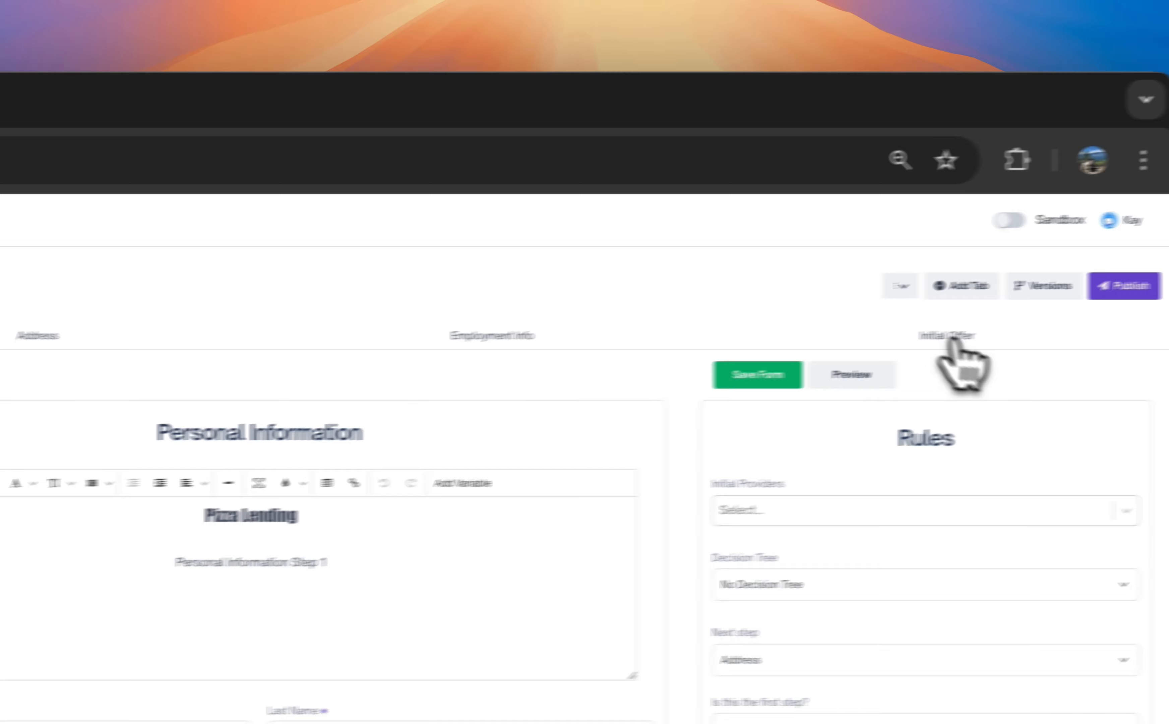
click(955, 340)
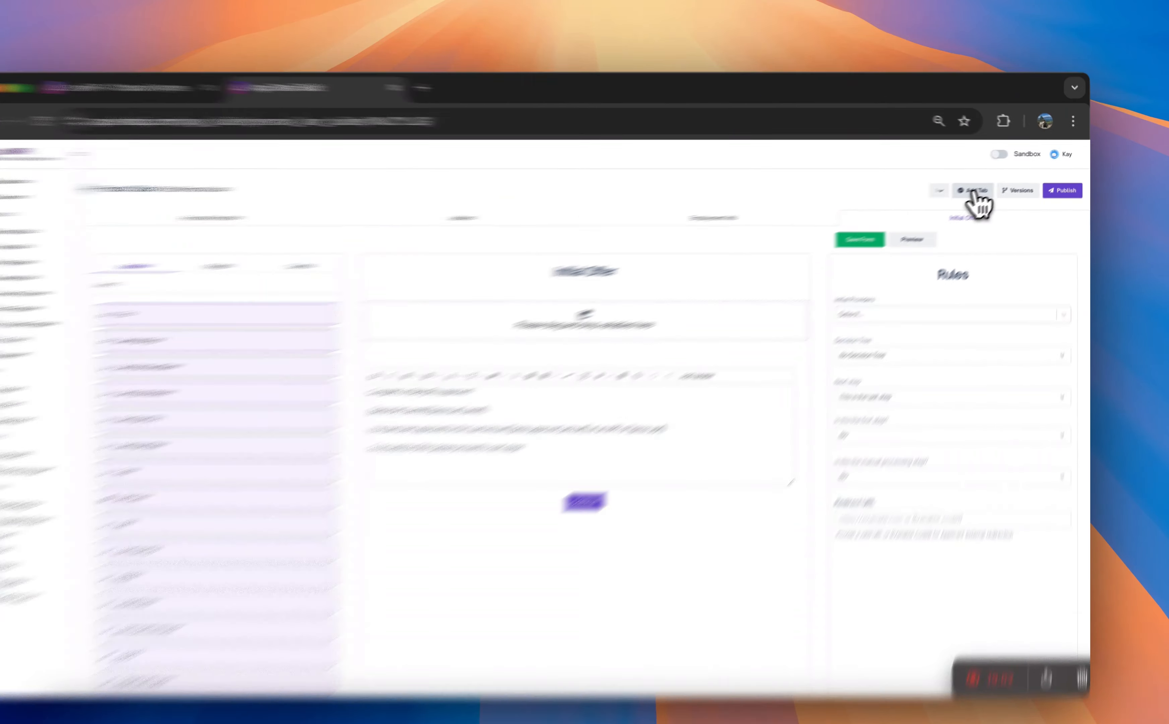
- Add a new page titled "IDV" to the Pizza Personal Loan application flow
click(981, 187)
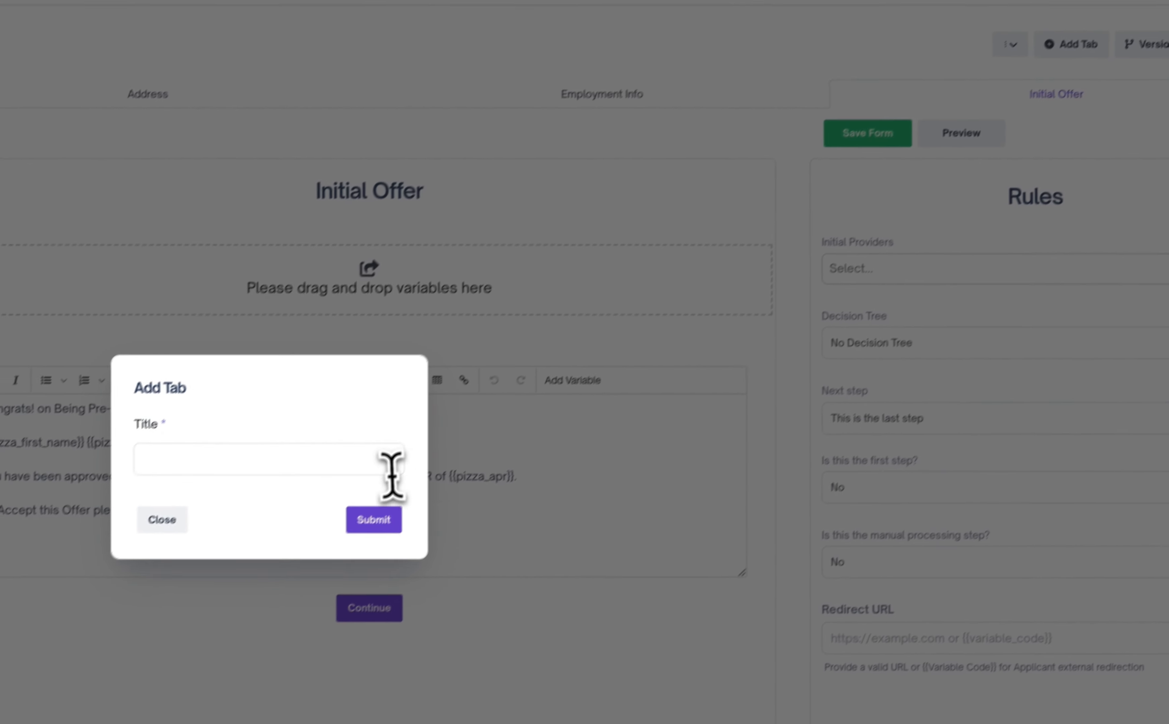
click(384, 471)
text(IDV)
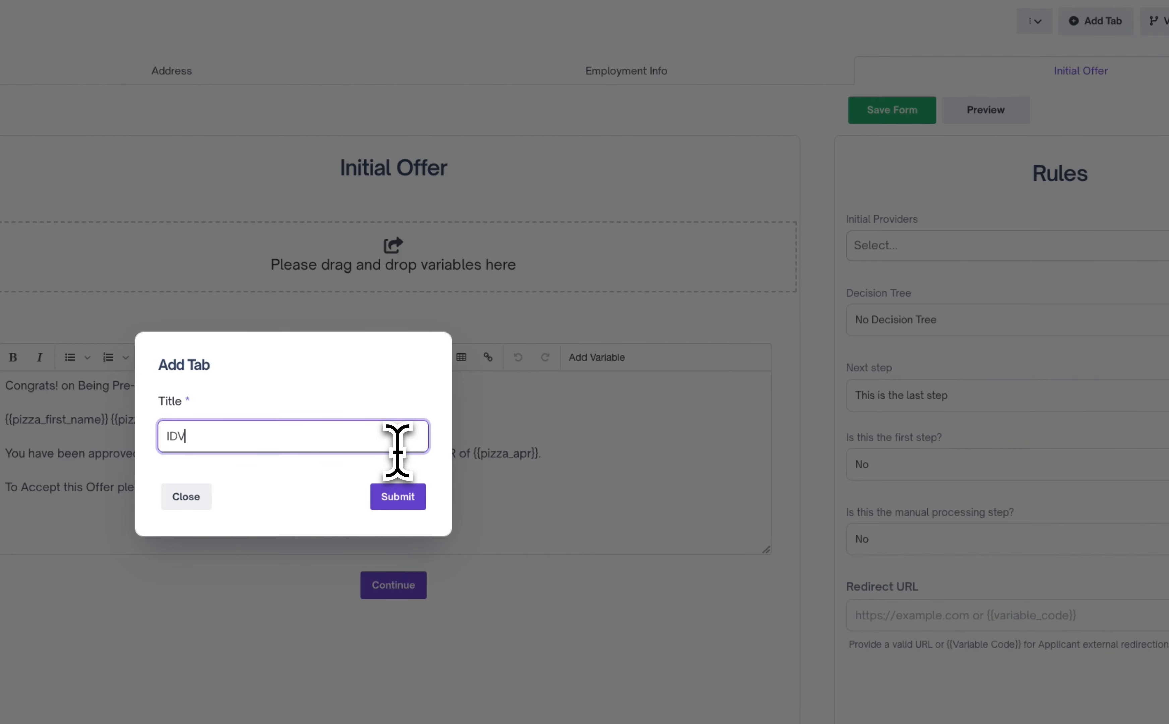
click(409, 494)
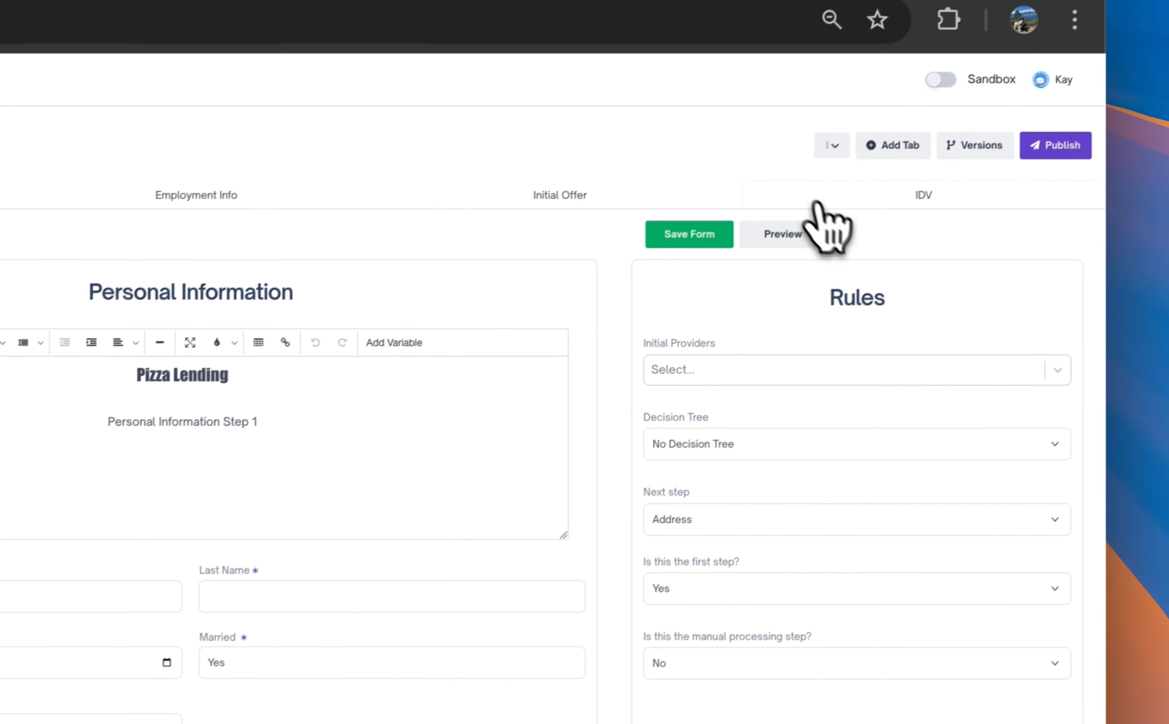
- Set the next step of the Initial Offer page to IDV and save its form
click(687, 195)
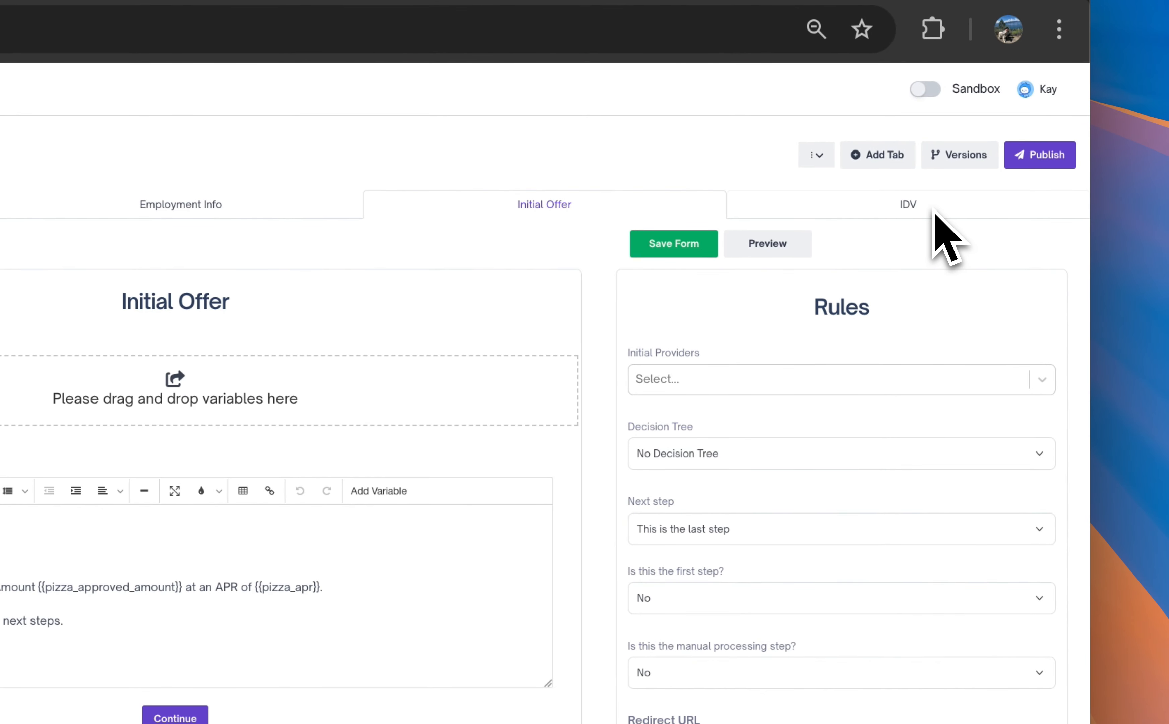
click(838, 528)
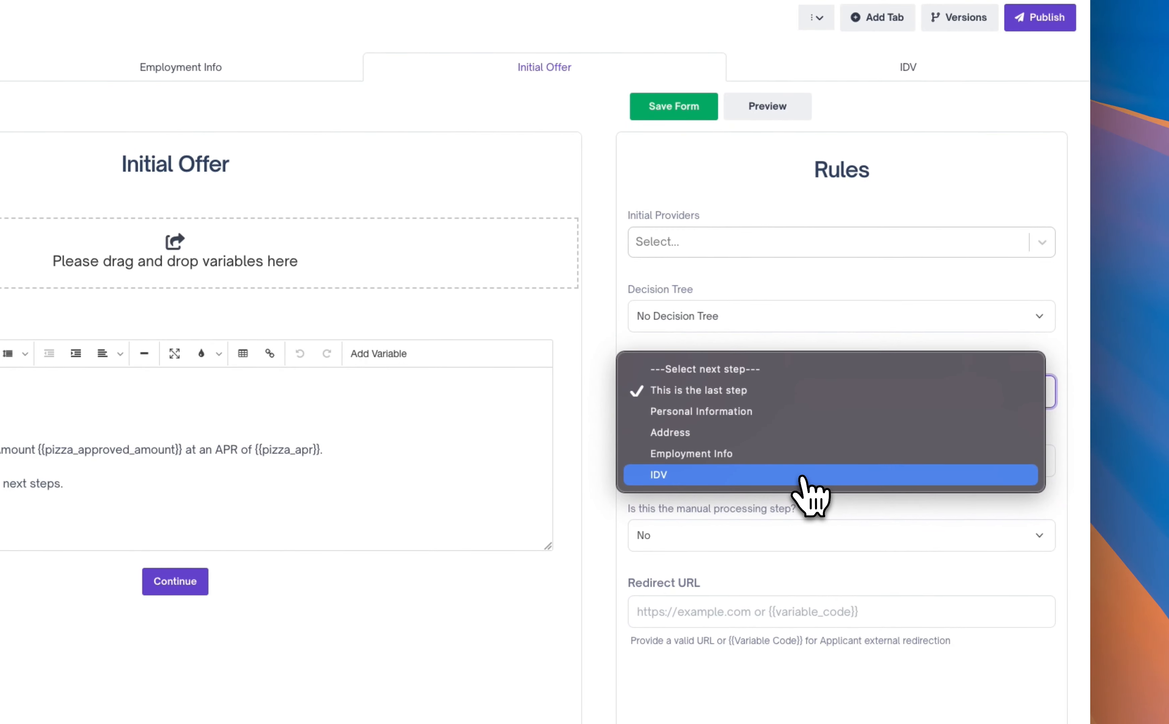
click(800, 475)
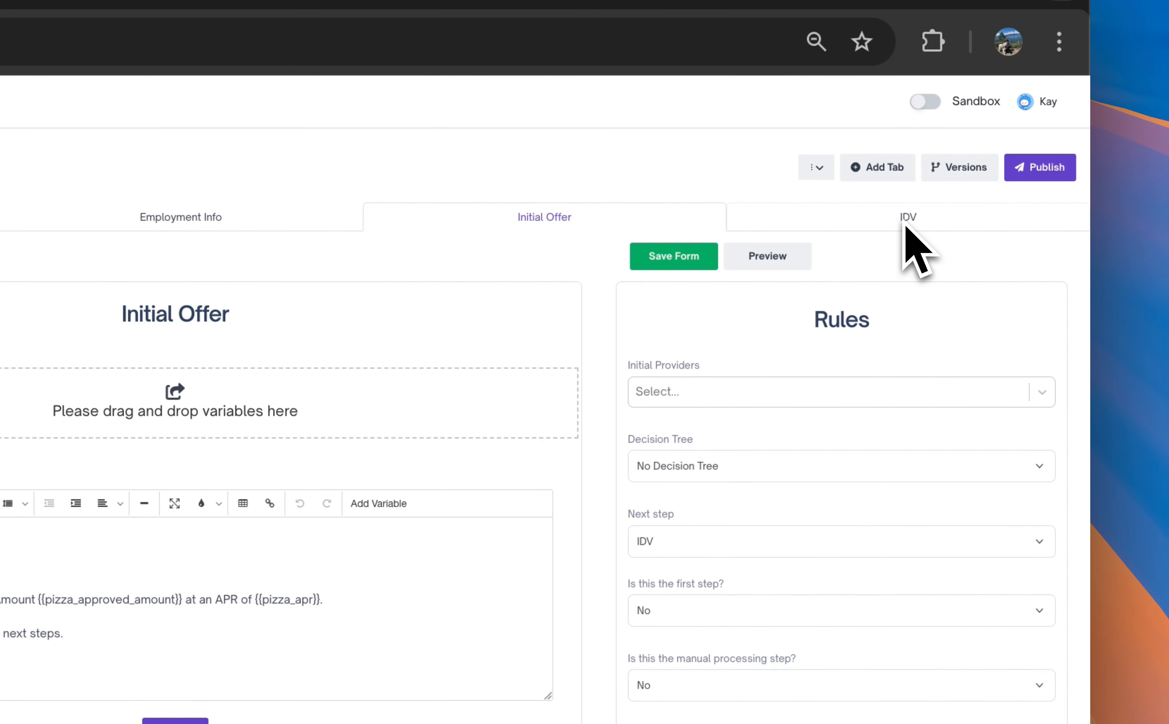
click(687, 257)
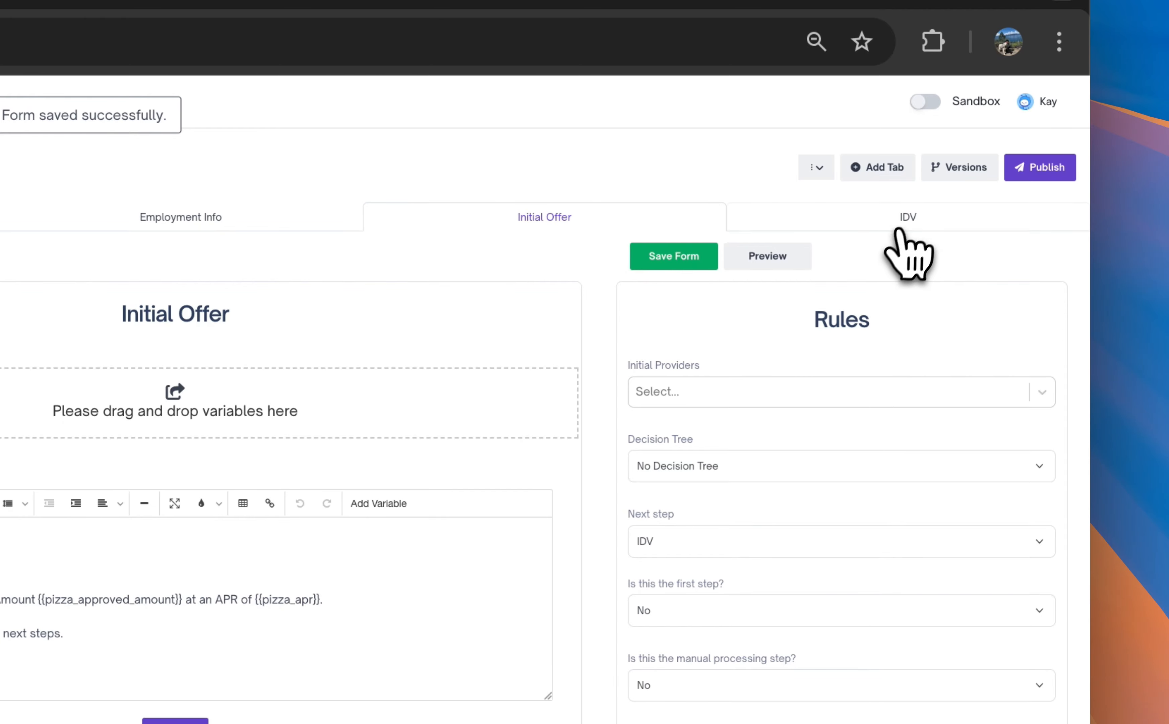
- Add an Upload document control to the IDV page's form
click(904, 219)
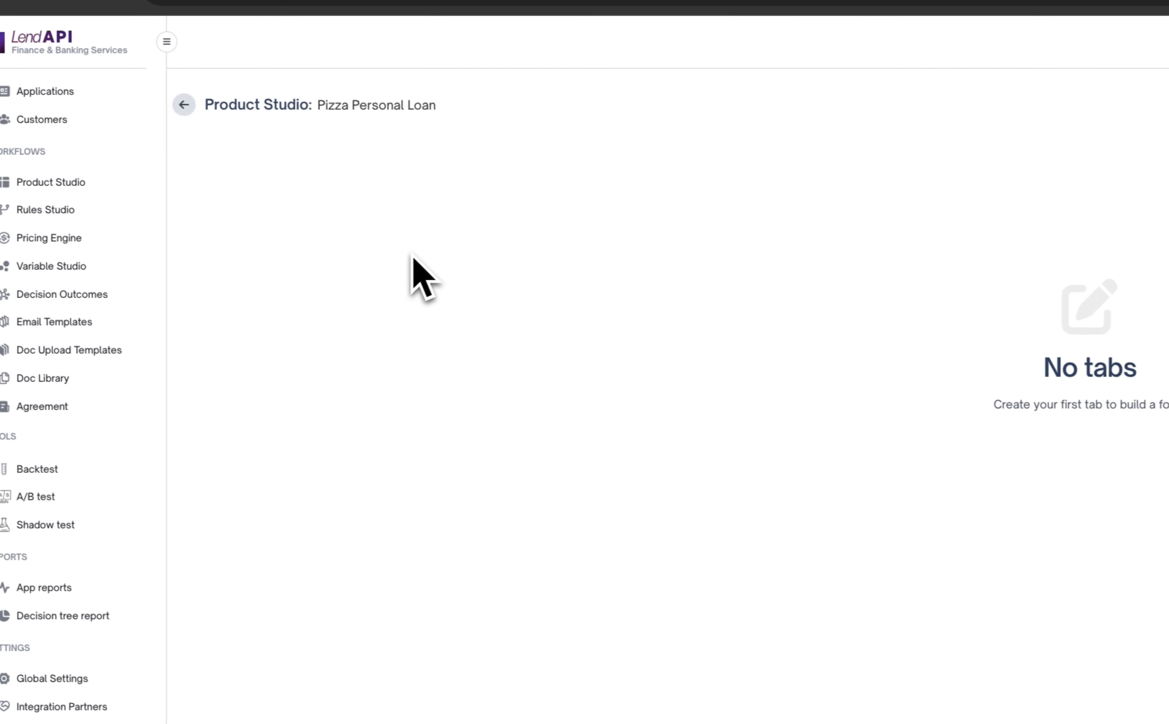
click(429, 247)
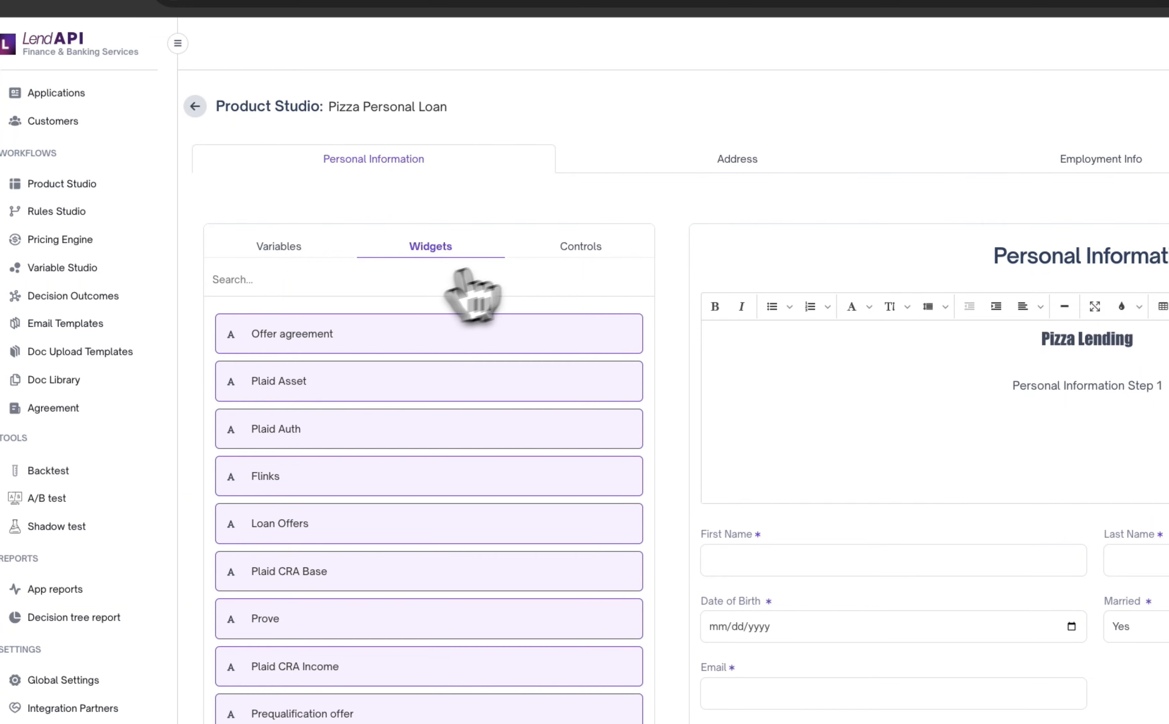
click(559, 248)
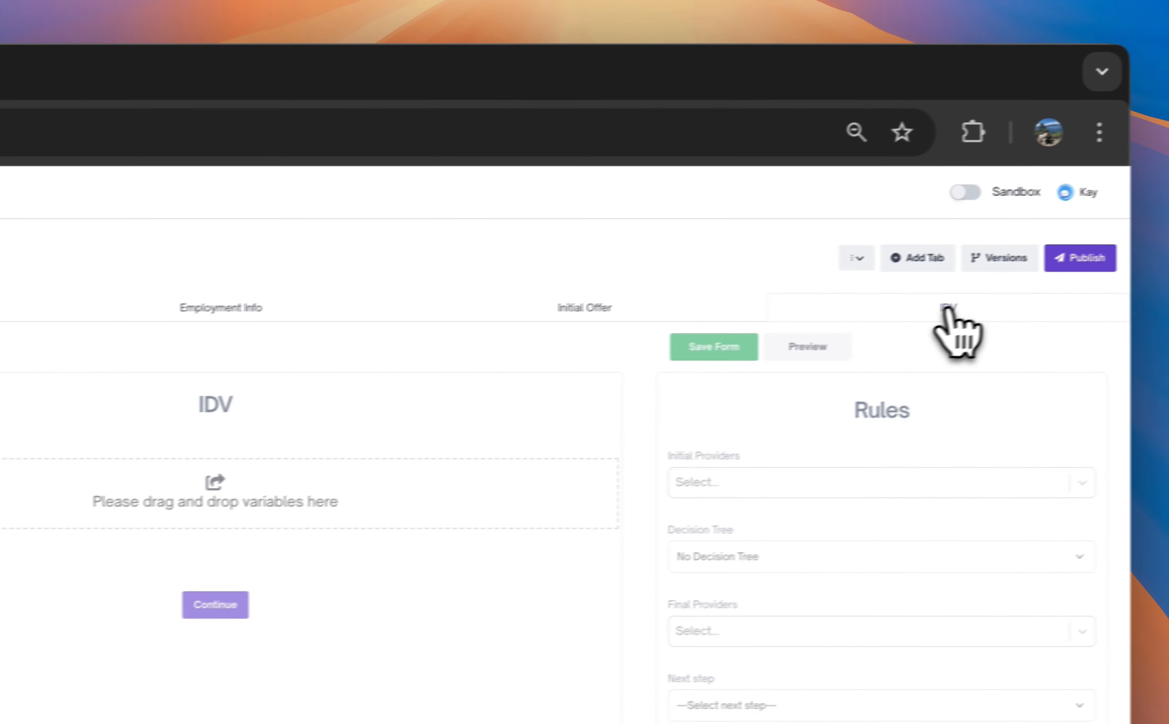
click(36, 257)
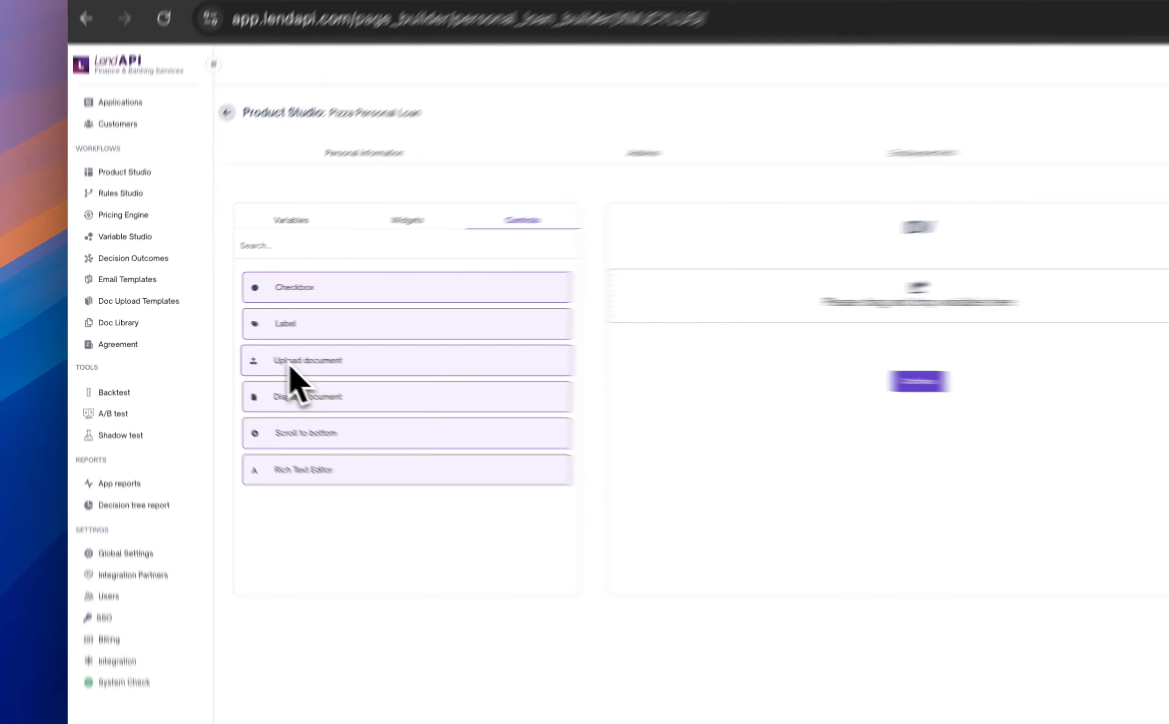
drag(224, 350, 592, 313)
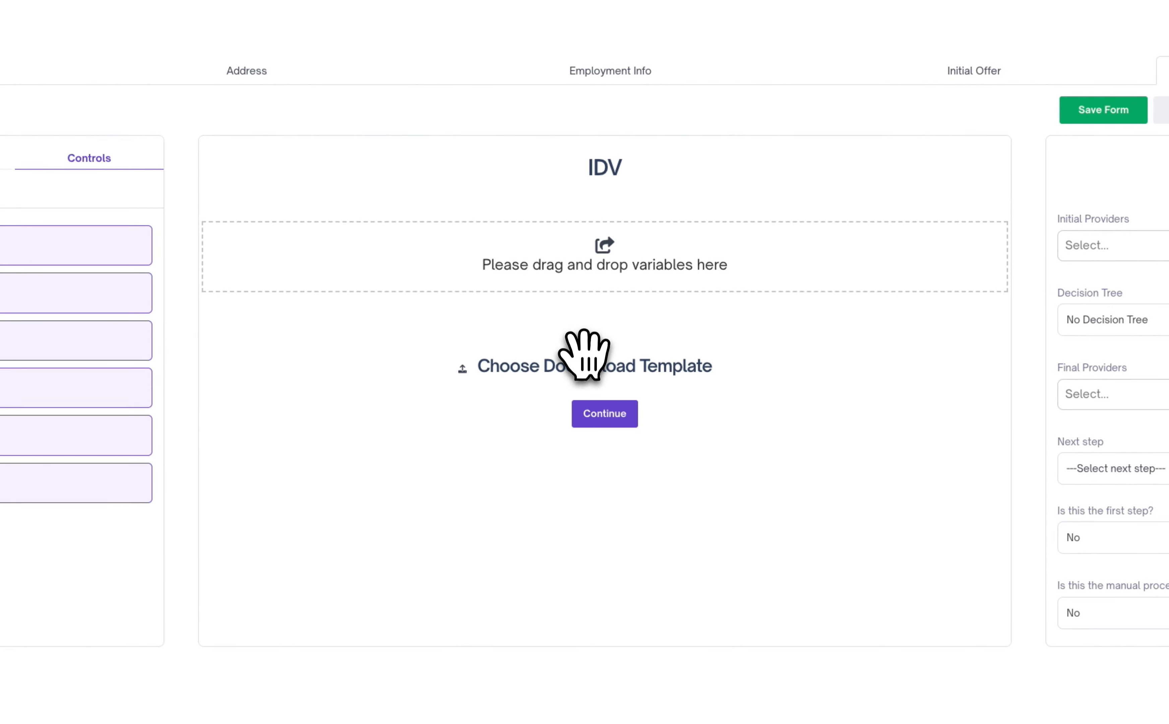
- Set the IDV page's upload control to request the Pizza Approval DL document and try to save the form
click(602, 361)
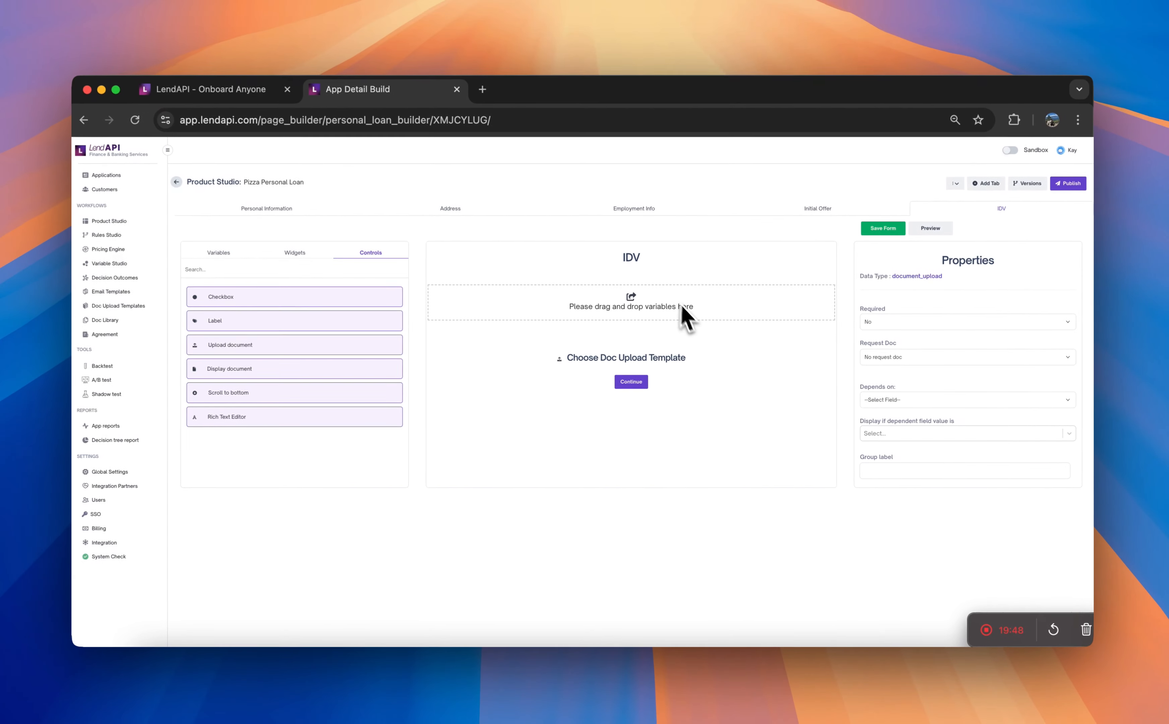
click(919, 361)
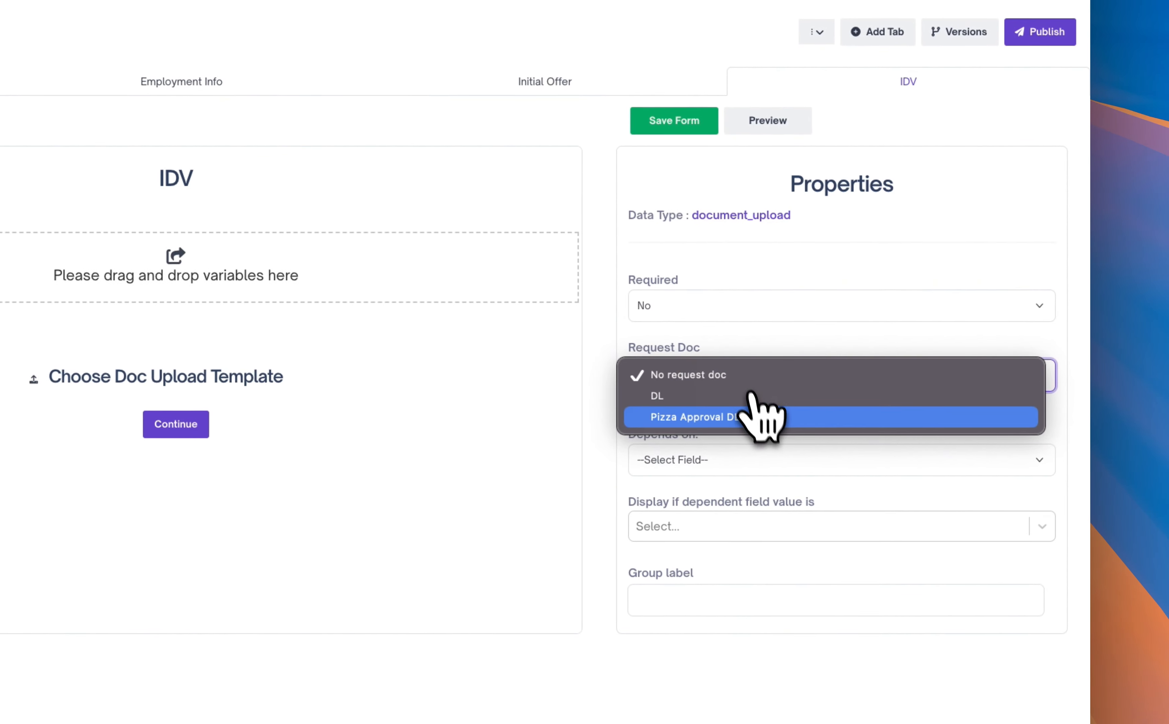
click(783, 416)
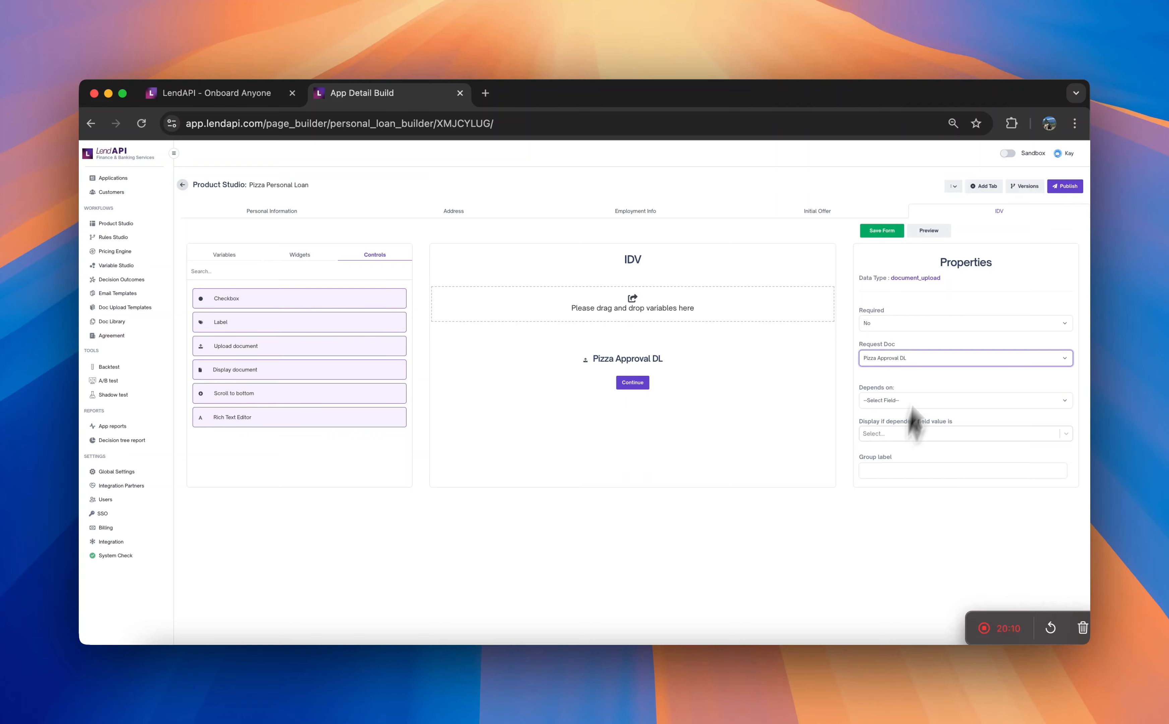
click(888, 230)
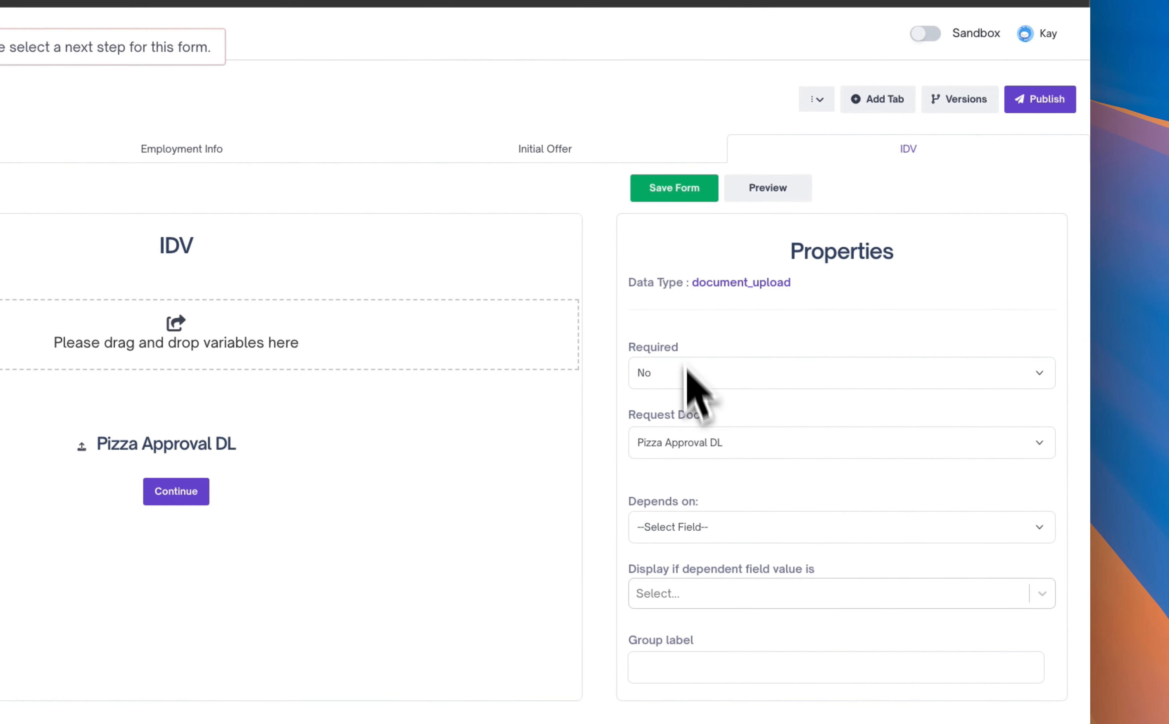
- Set the IDV page's next step to "This is the last step" and save its form
click(749, 527)
click(749, 525)
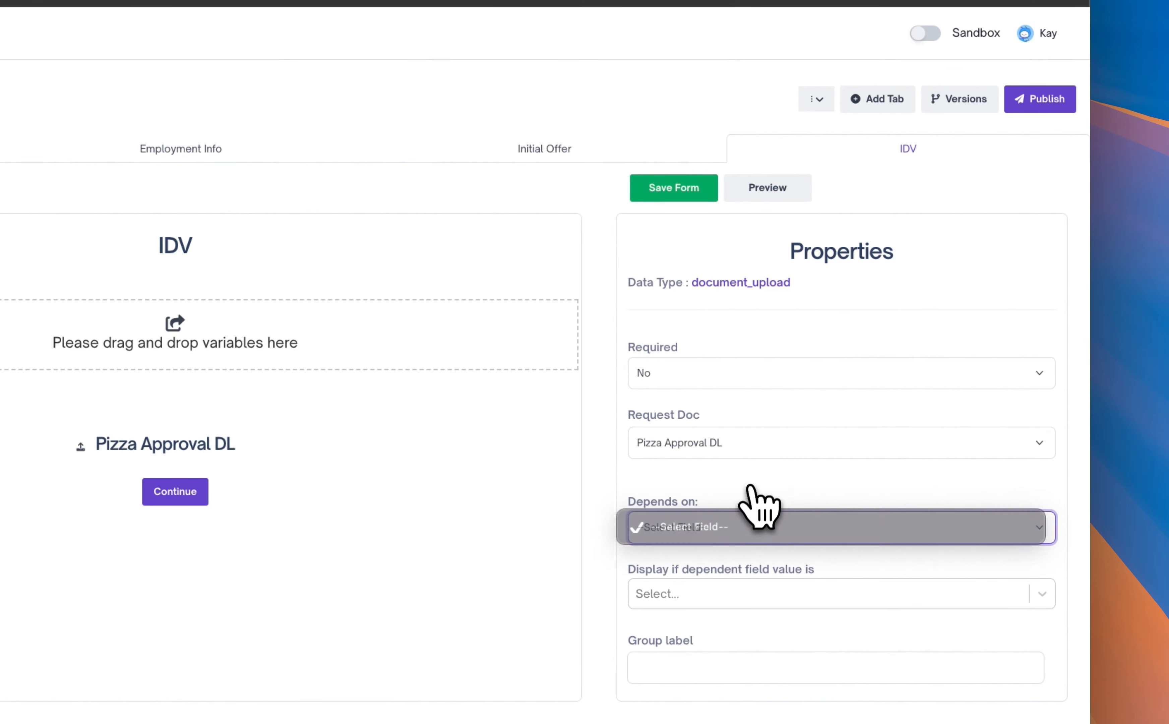
click(386, 472)
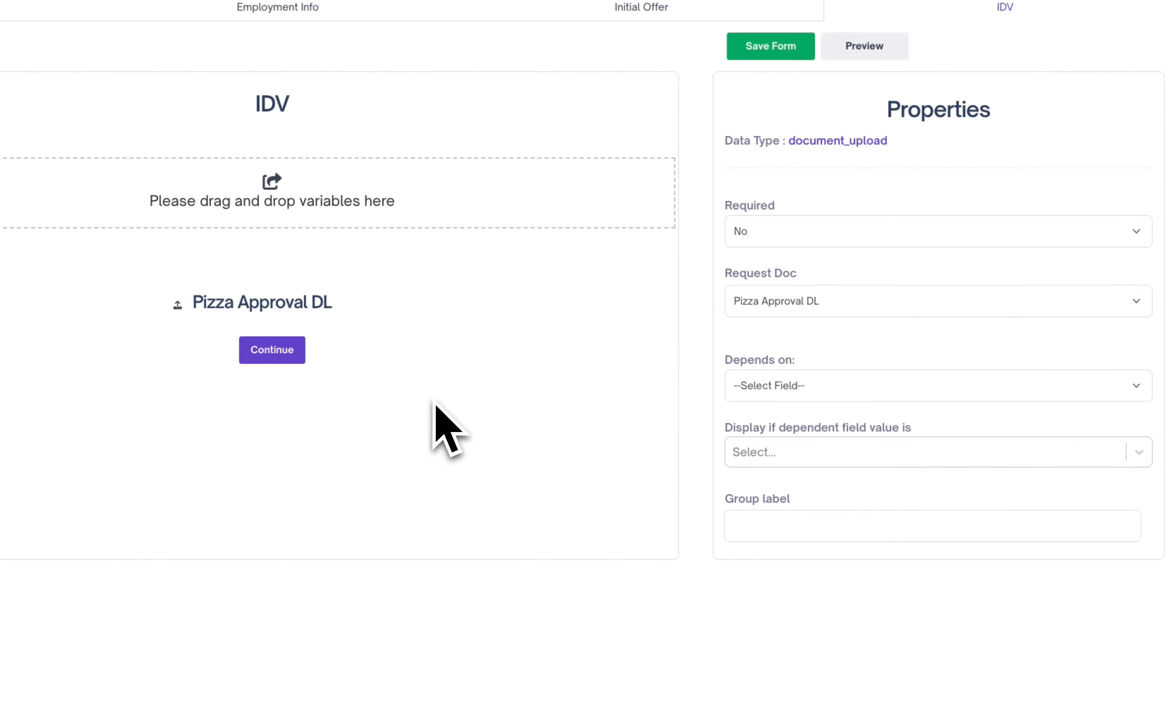
click(385, 363)
click(948, 418)
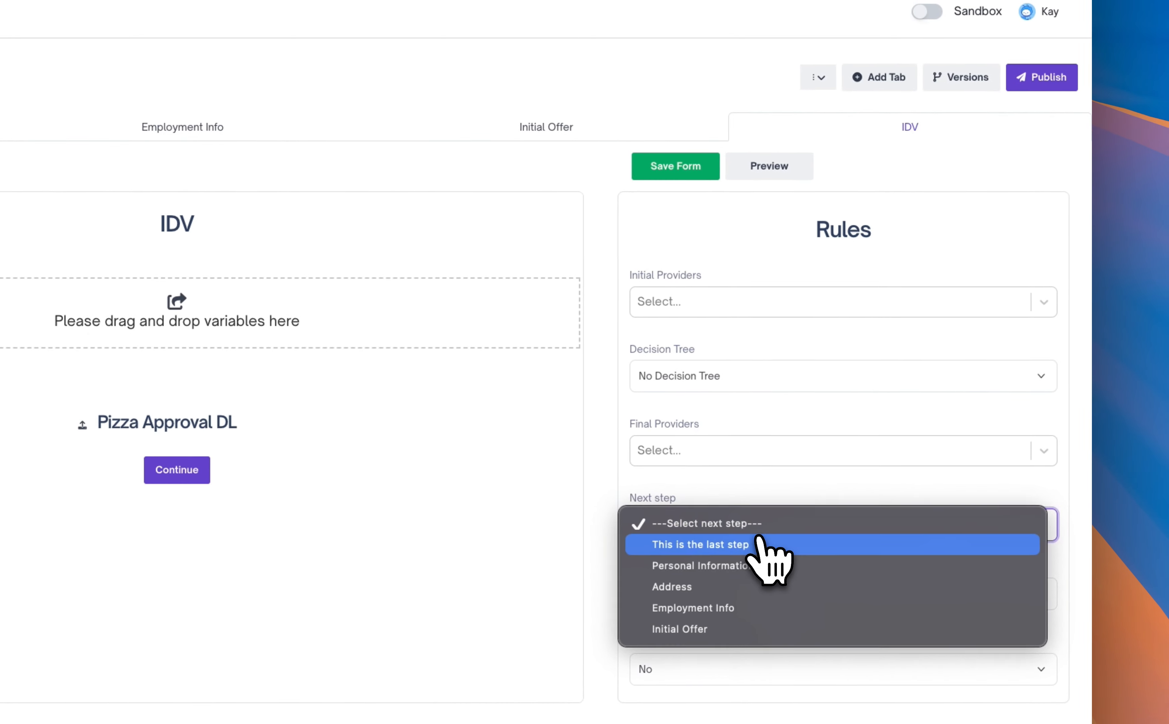
click(741, 546)
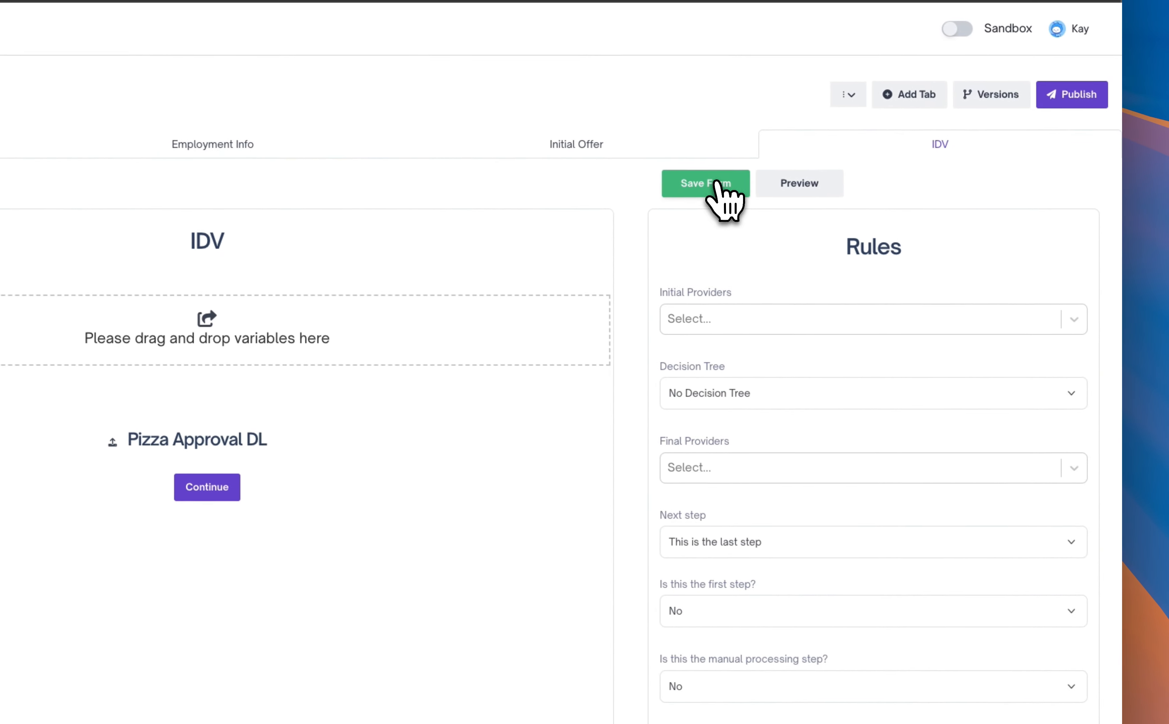
click(681, 167)
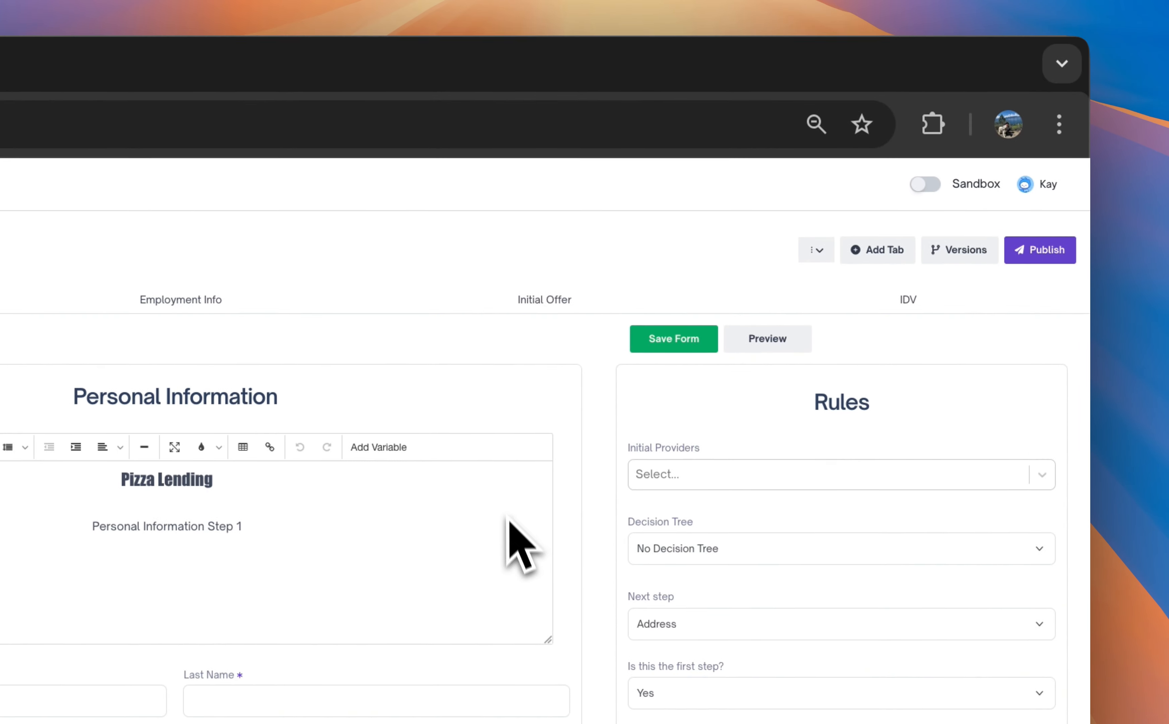
- Add a new page titled "Contract" to the Pizza Personal Loan application flow
click(991, 279)
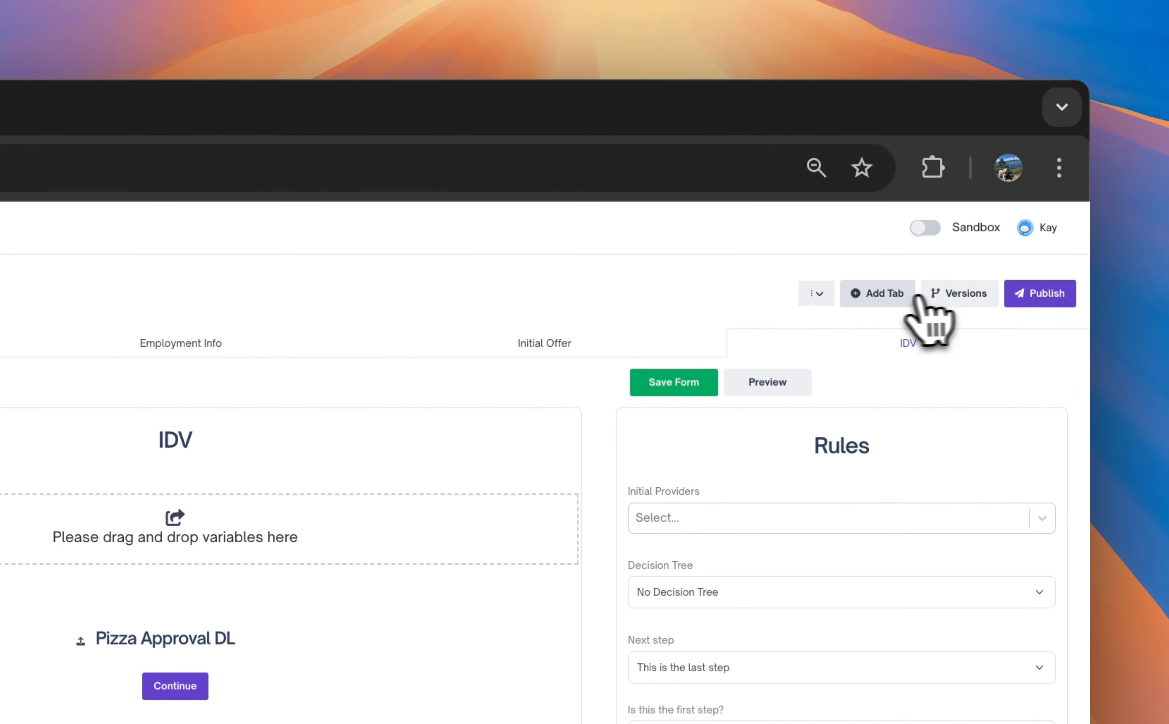
click(887, 300)
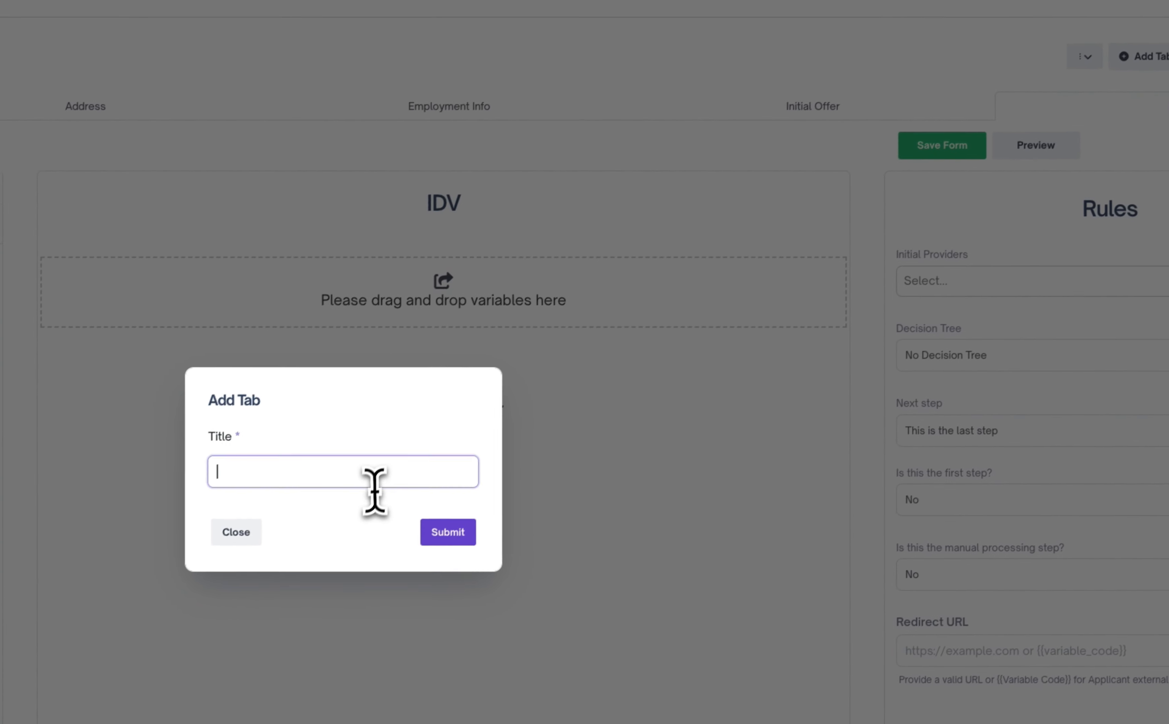
click(375, 484)
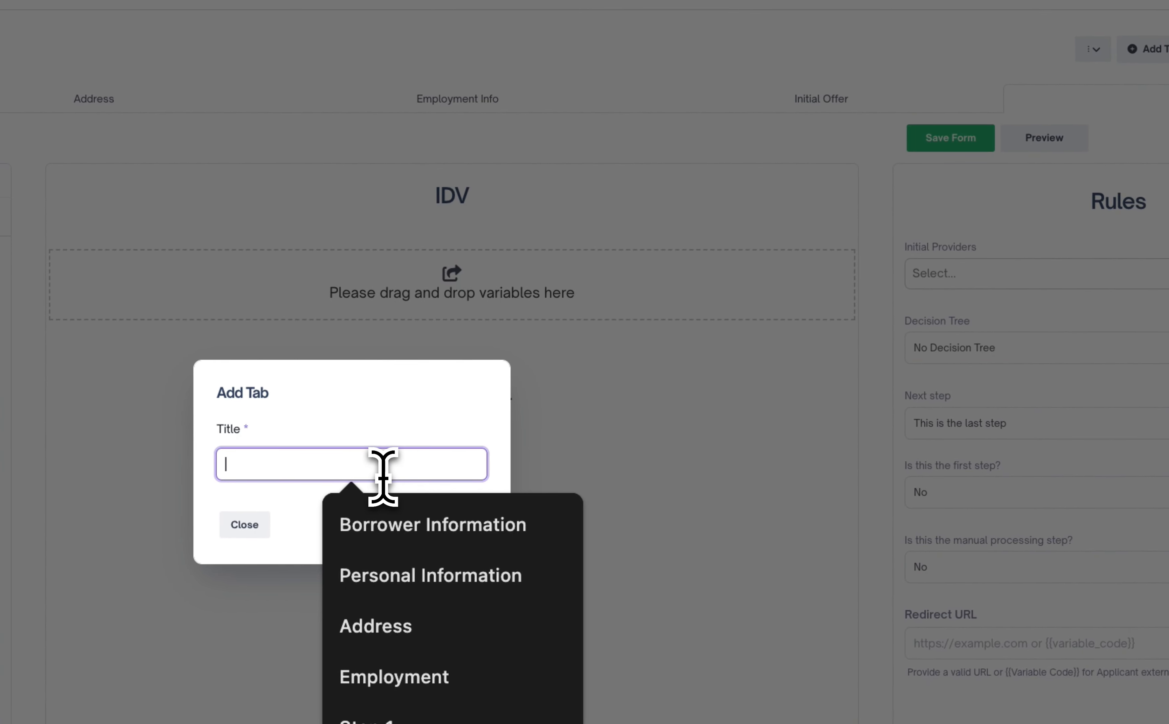
text(Contract)
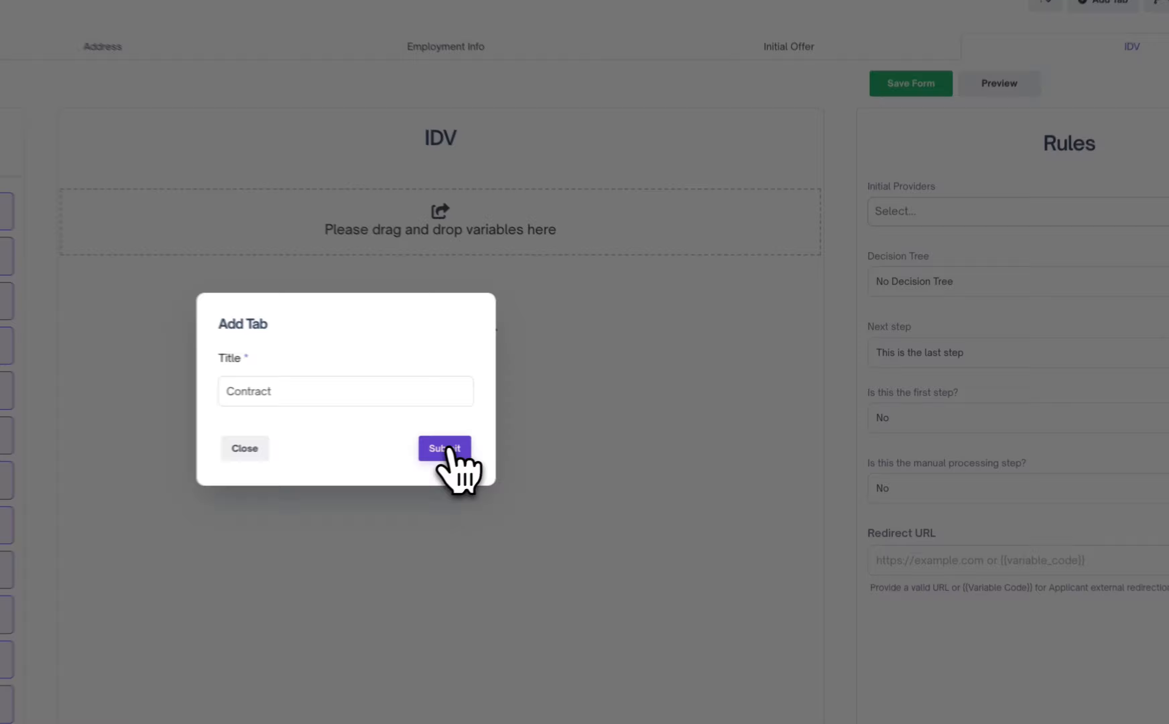
click(446, 449)
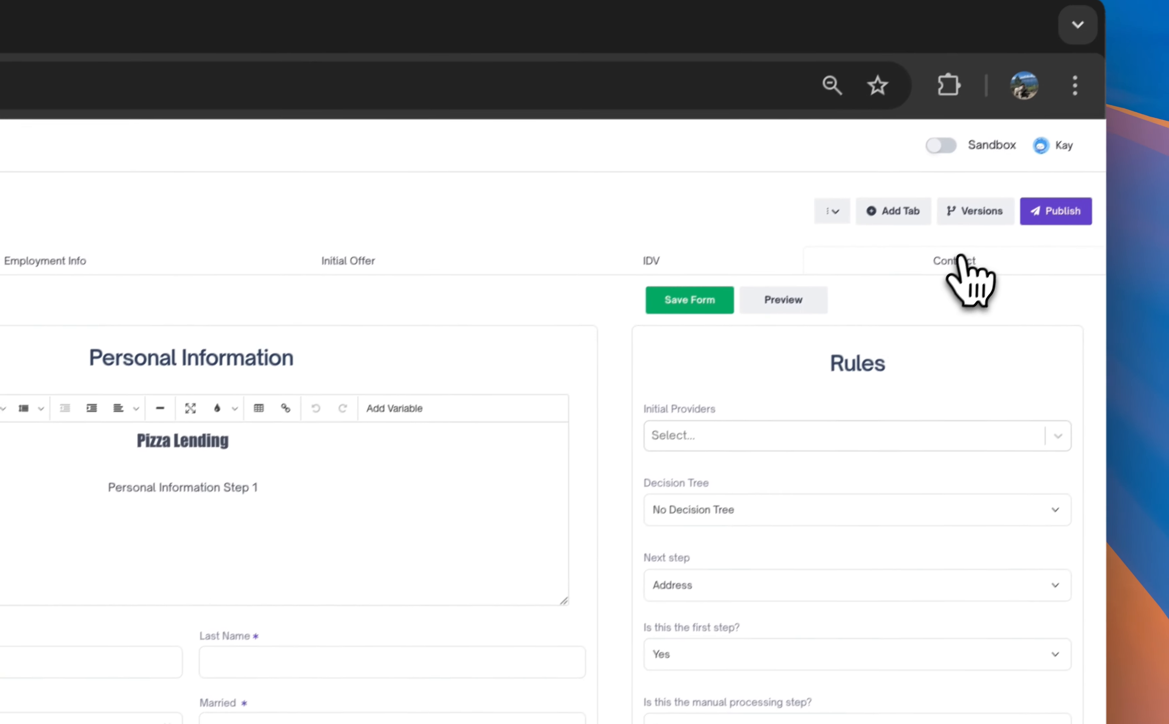
- Place the Offer agreement widget on the Contract page's form and look through the agreement text
click(961, 262)
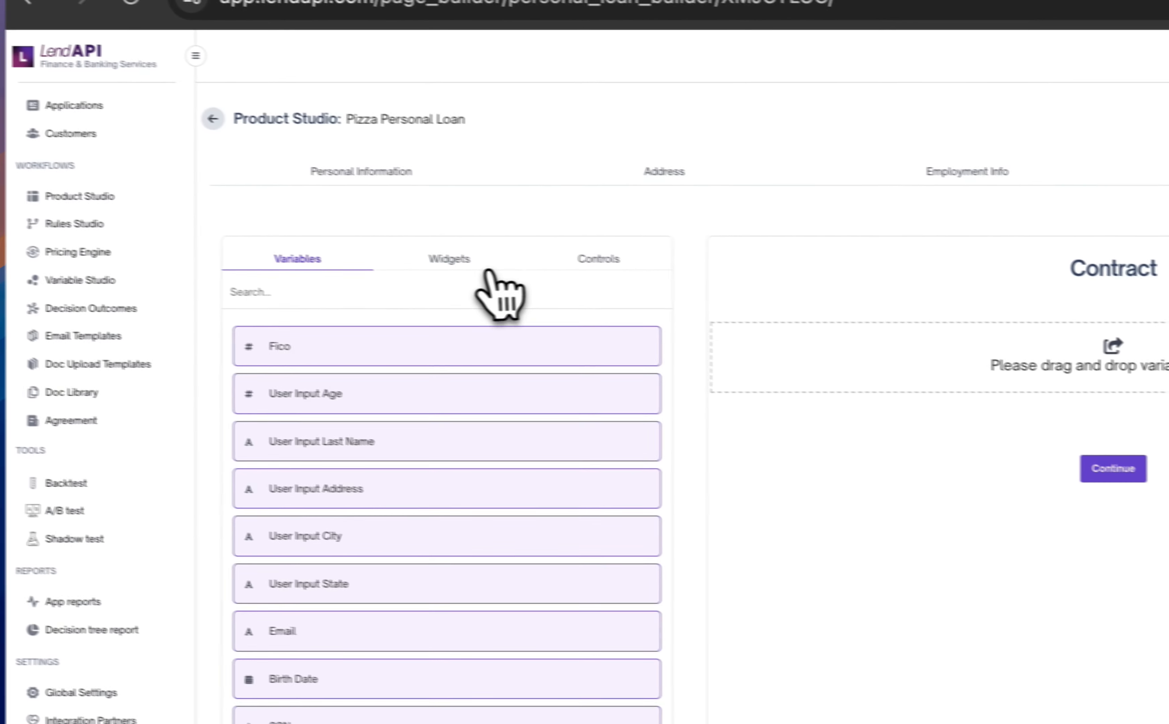
click(485, 267)
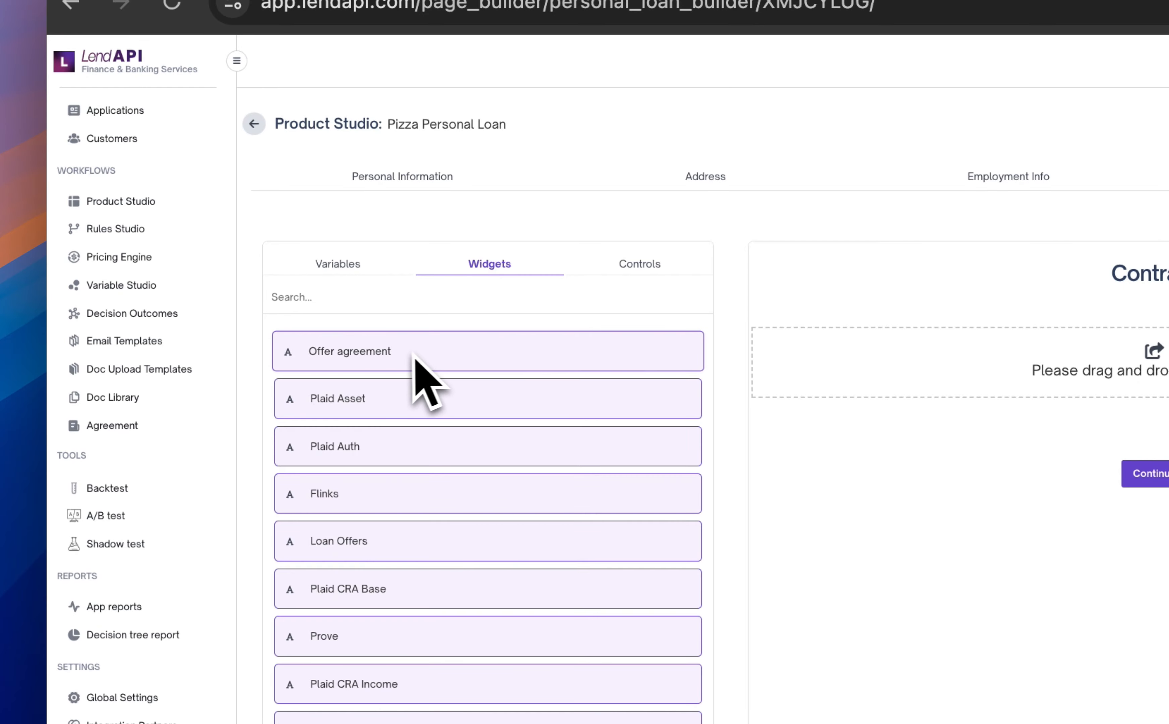
drag(403, 351, 1166, 366)
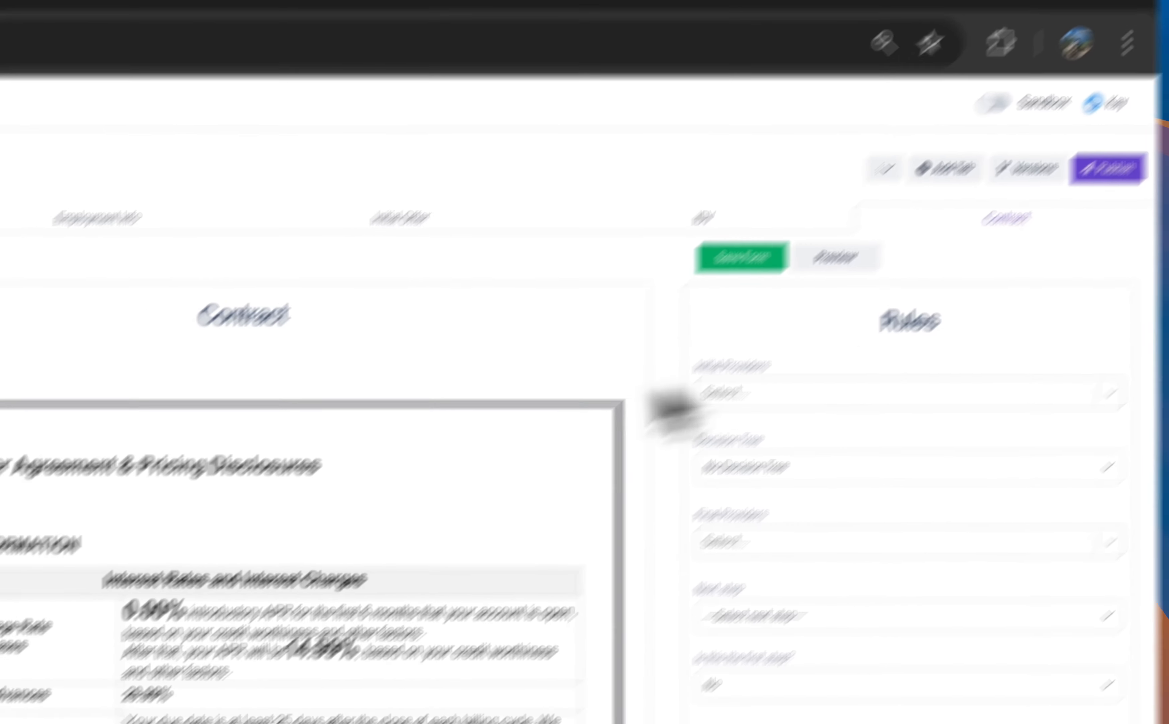
scroll(312, 481, down, 20)
scroll(296, 639, up, 10)
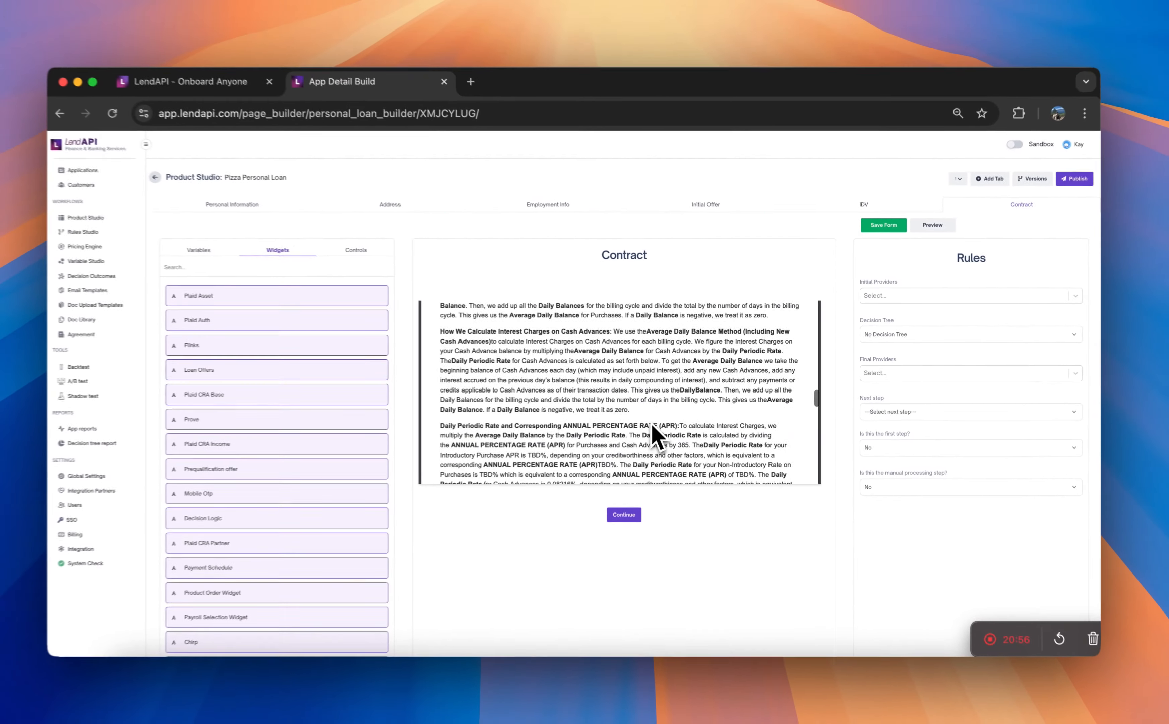
scroll(654, 425, up, 10)
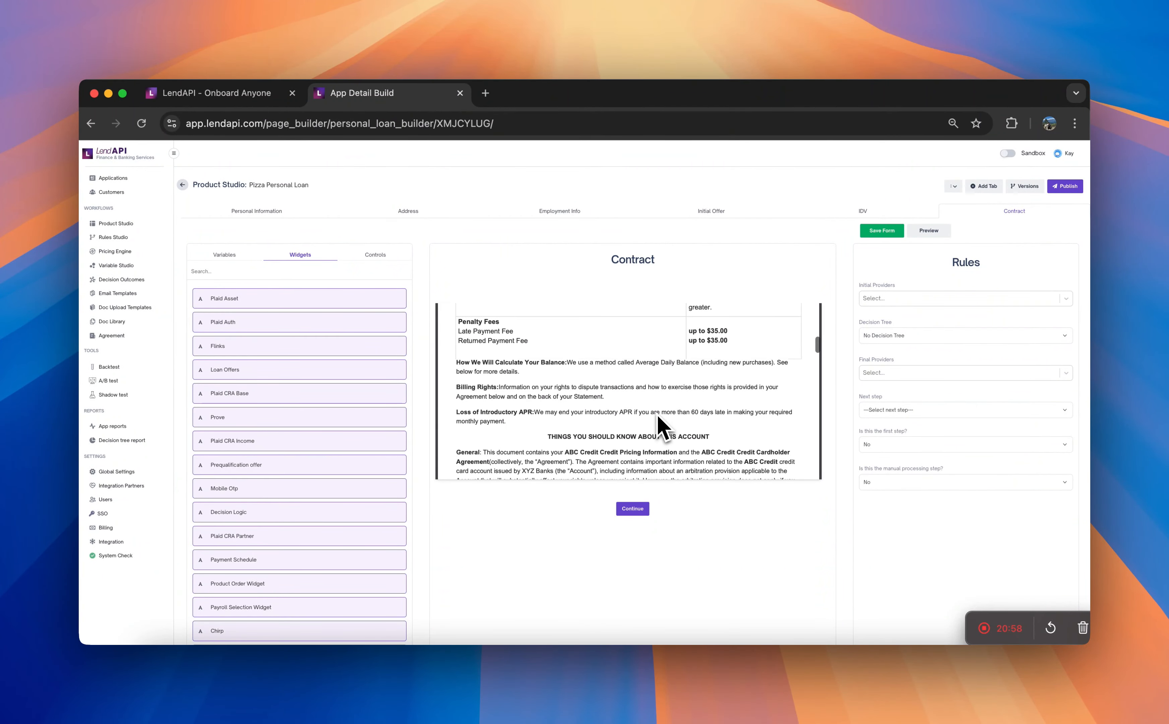
scroll(660, 422, up, 10)
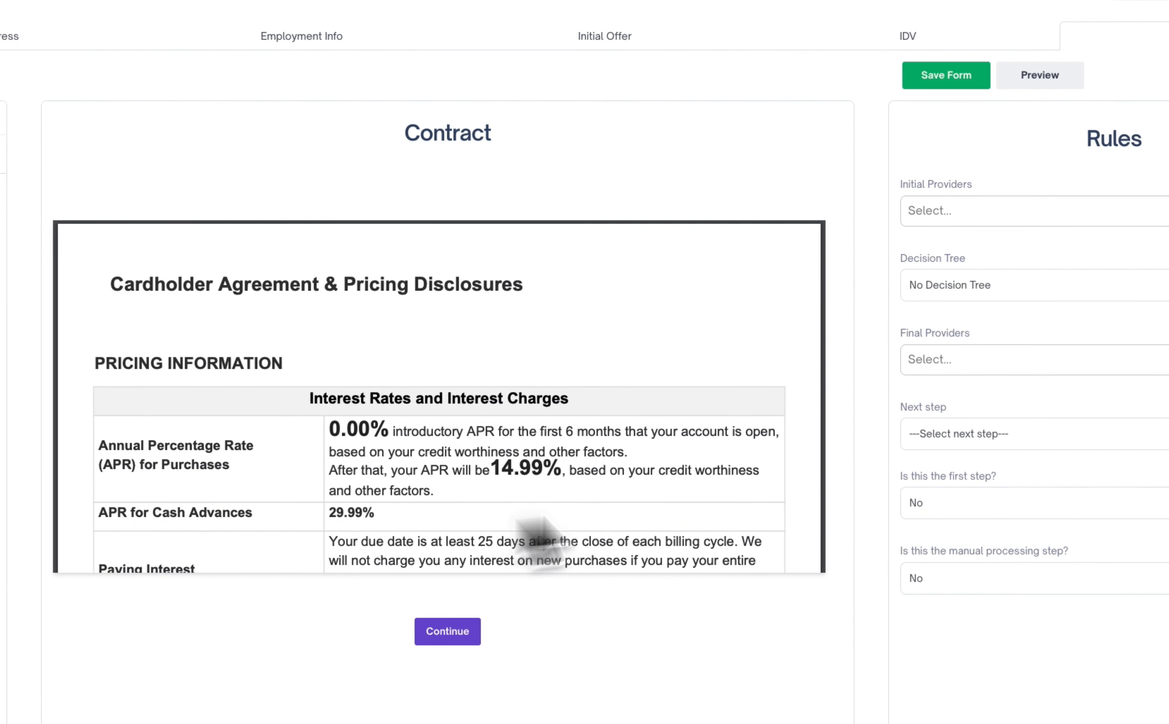
scroll(407, 457, down, 10)
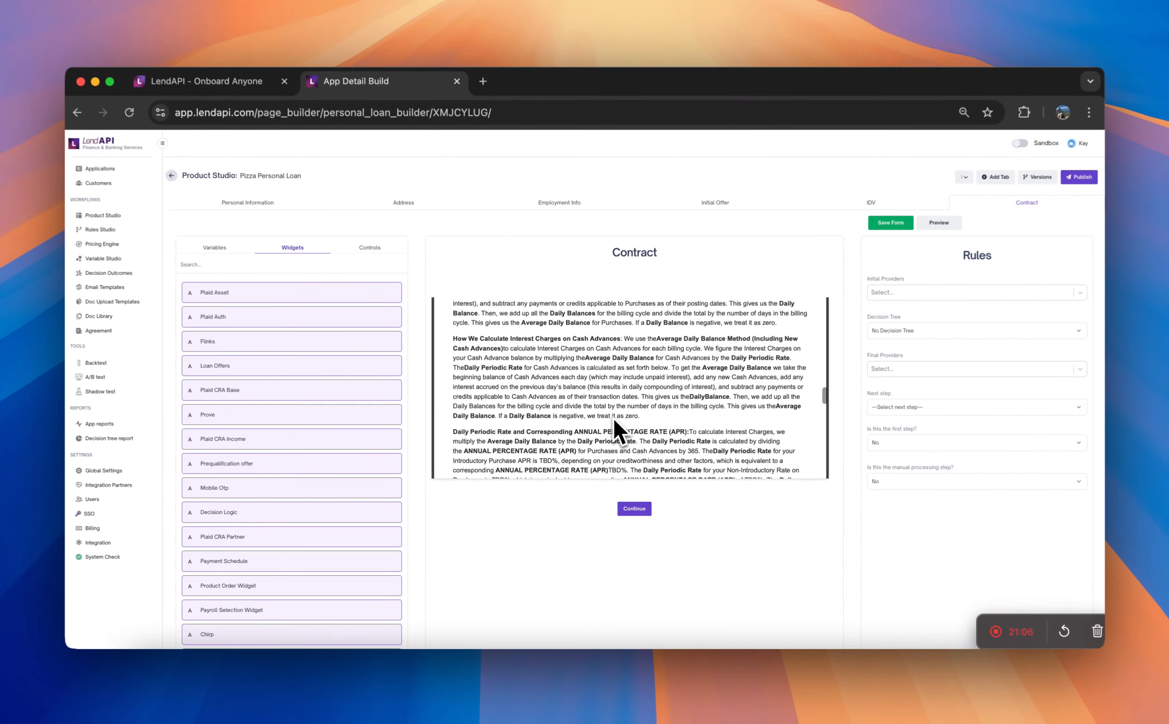
scroll(614, 419, up, 10)
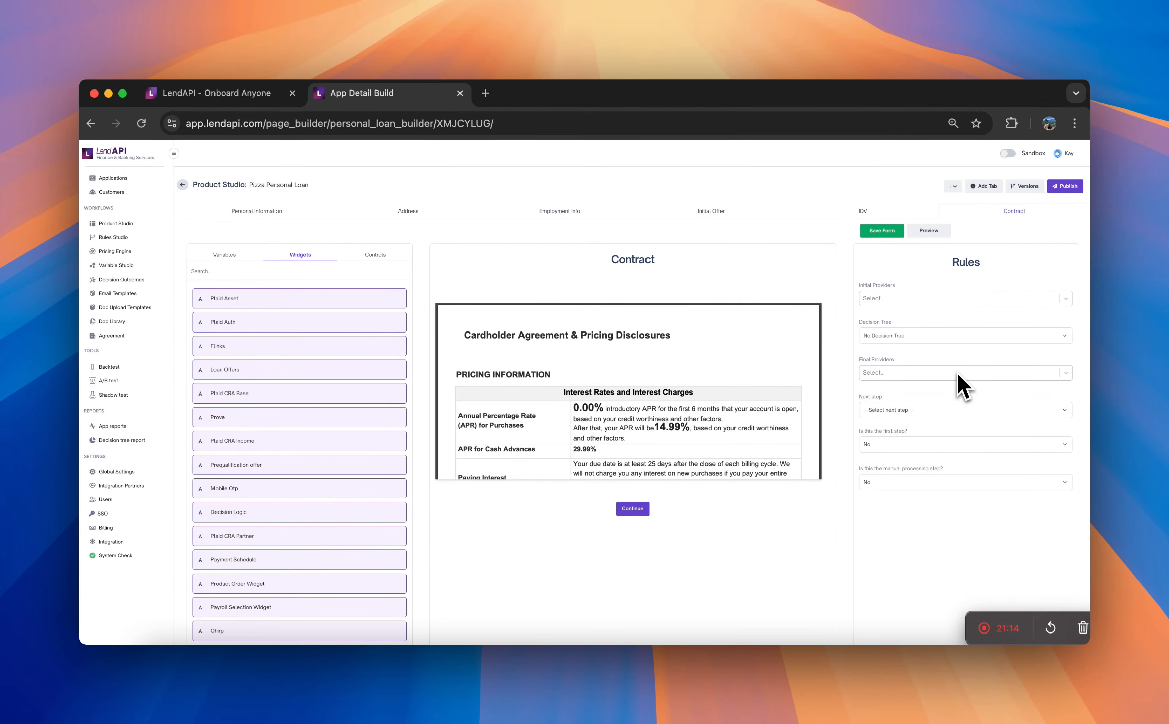
- Set the Contract page's next step to "This is the last step" and save its form
click(957, 409)
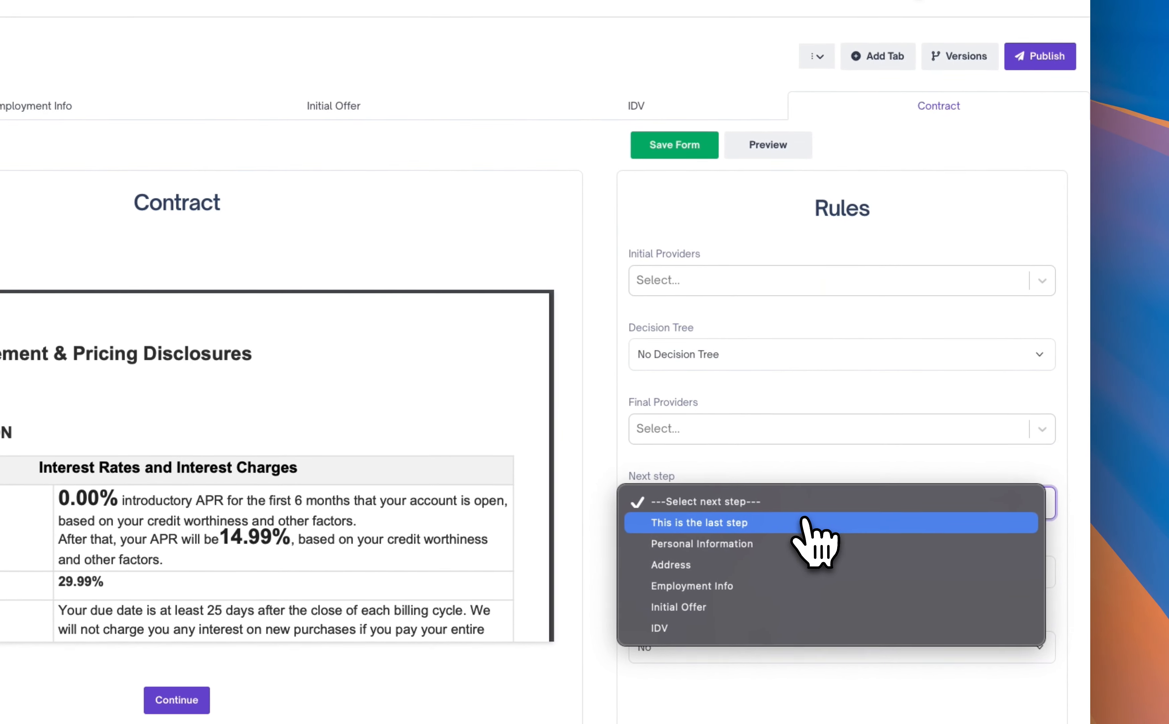
click(801, 522)
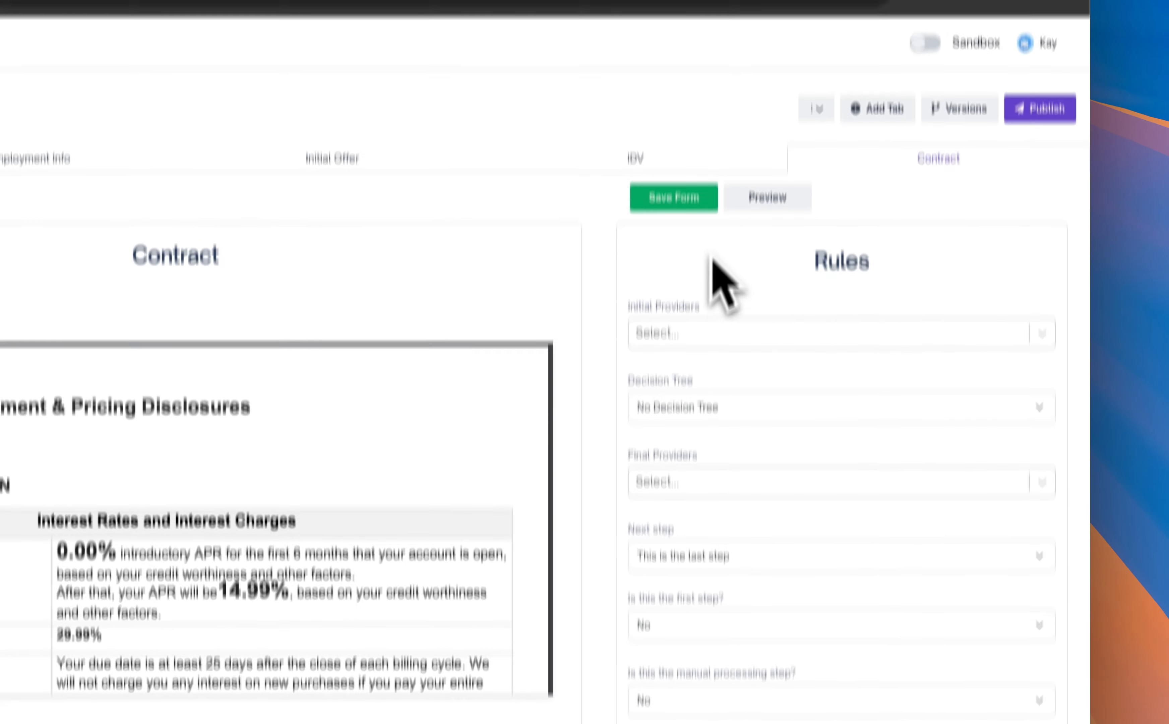
click(687, 205)
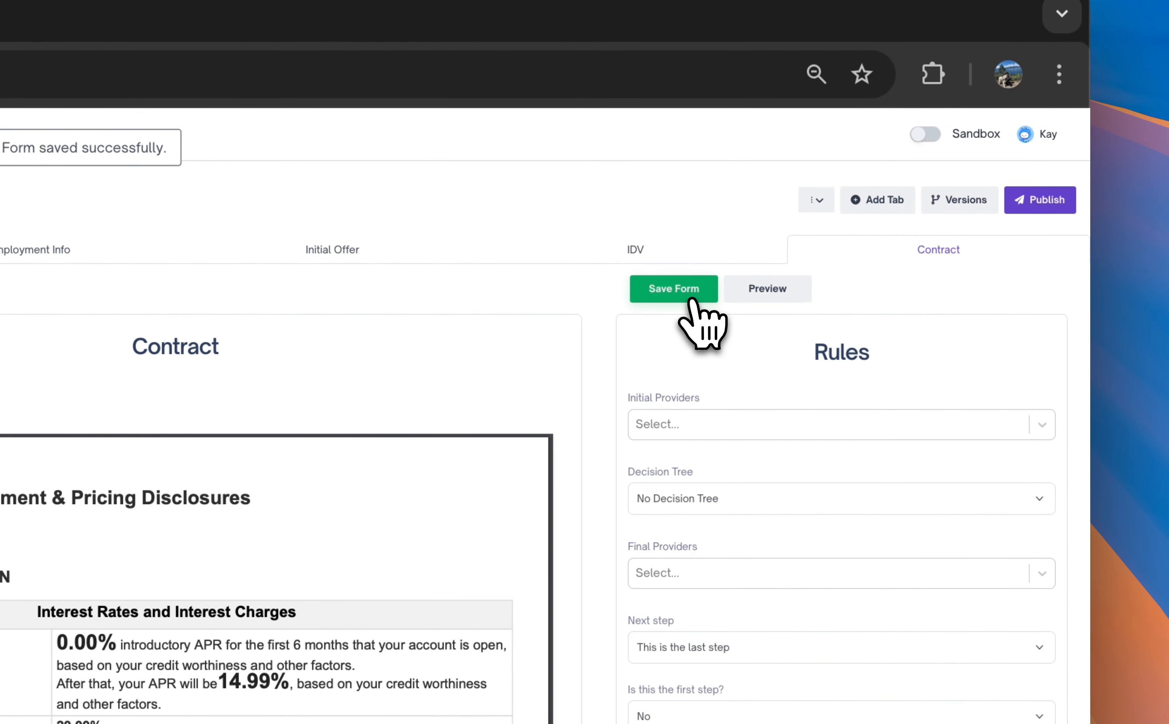
- Preview the loan application and go through its Address, Employment Info, Initial Offer and IDV pages
click(791, 289)
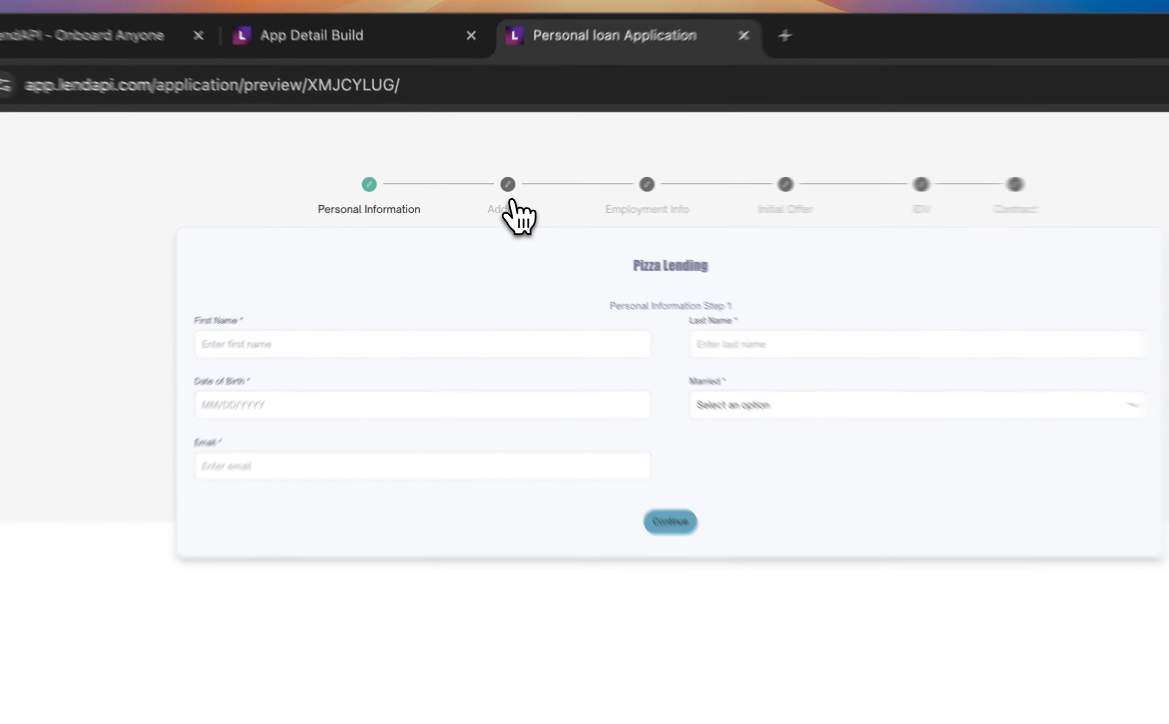
click(484, 198)
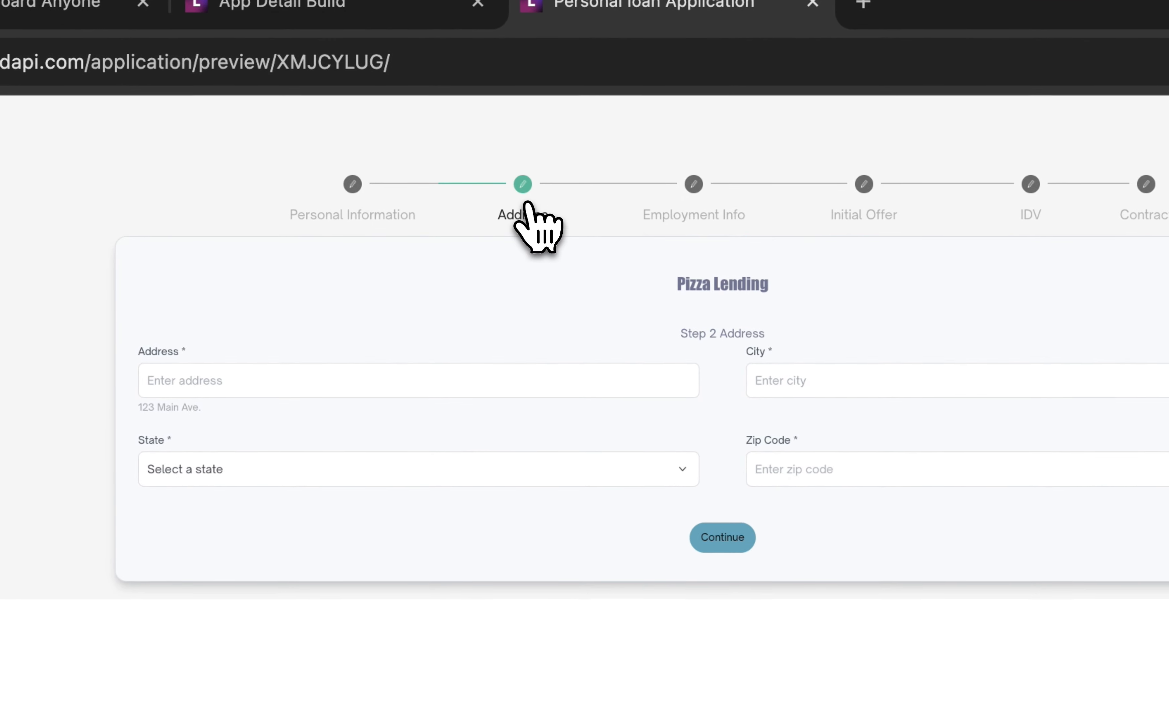
click(691, 218)
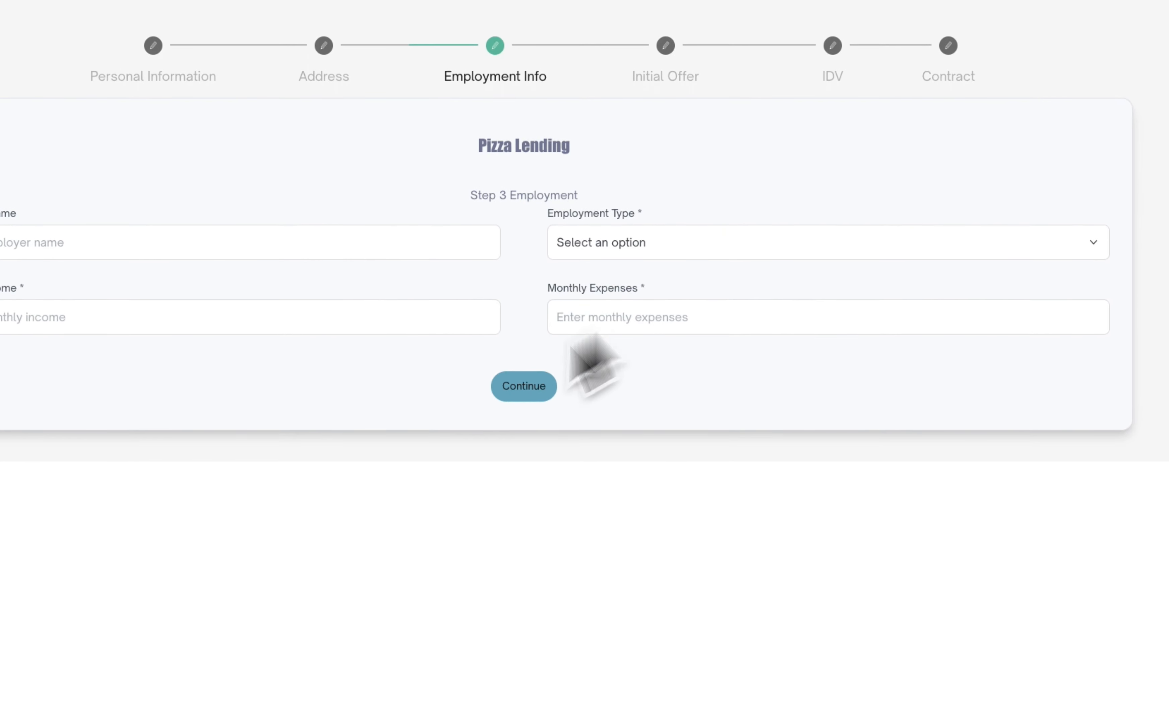
click(665, 45)
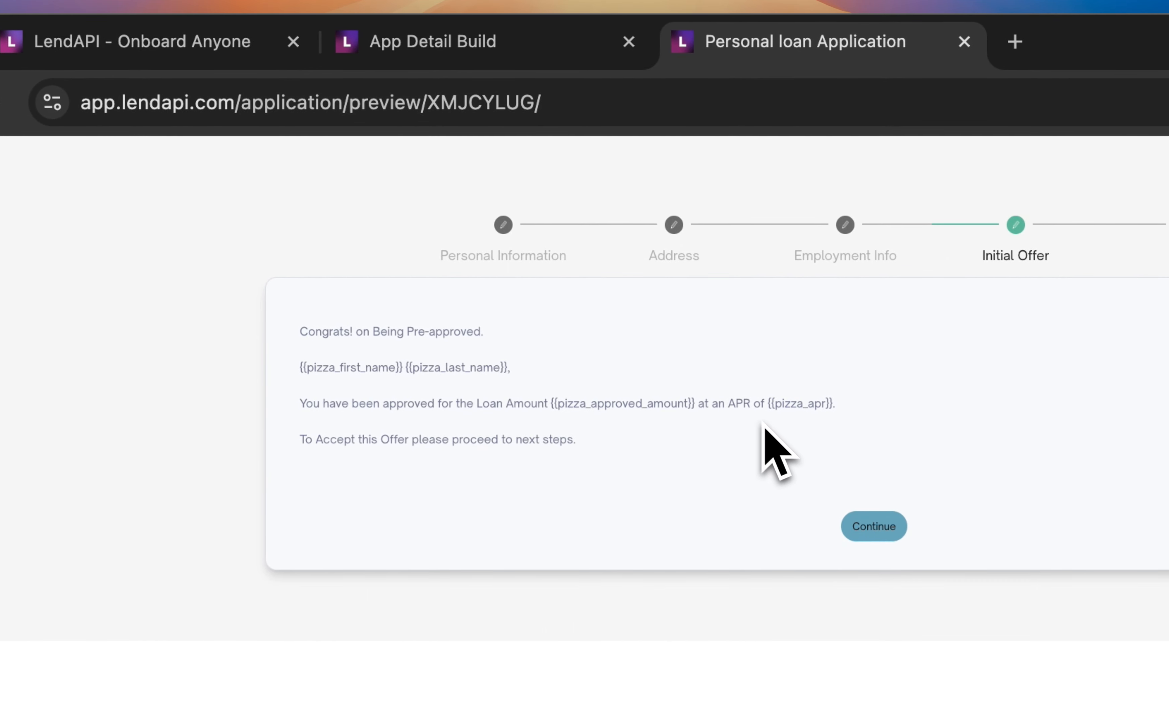
click(854, 248)
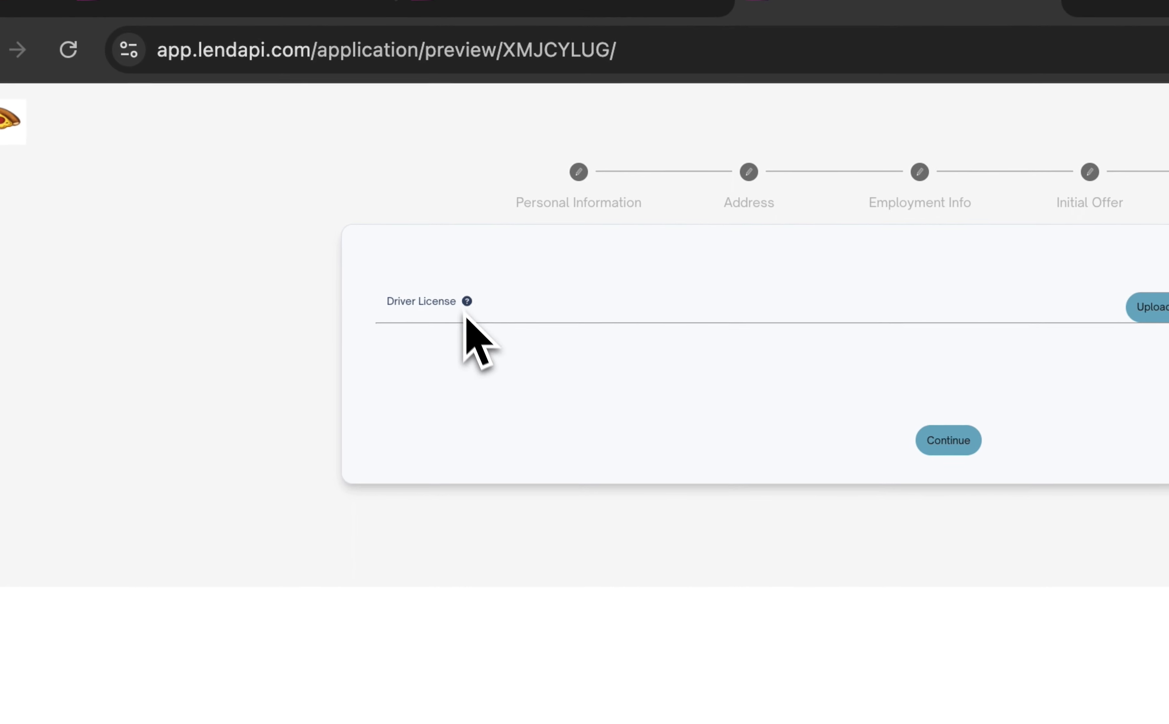
- Check the Driver License upload on the preview's IDV page and the signature name field on its Contract page
click(342, 254)
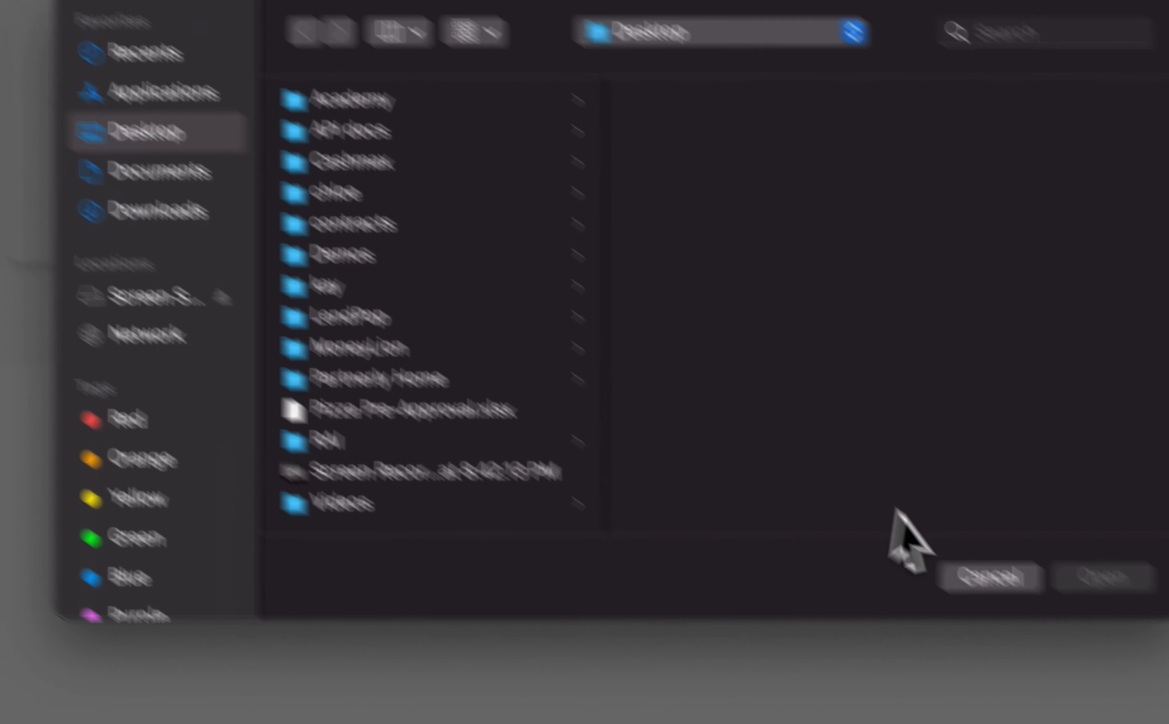
click(846, 484)
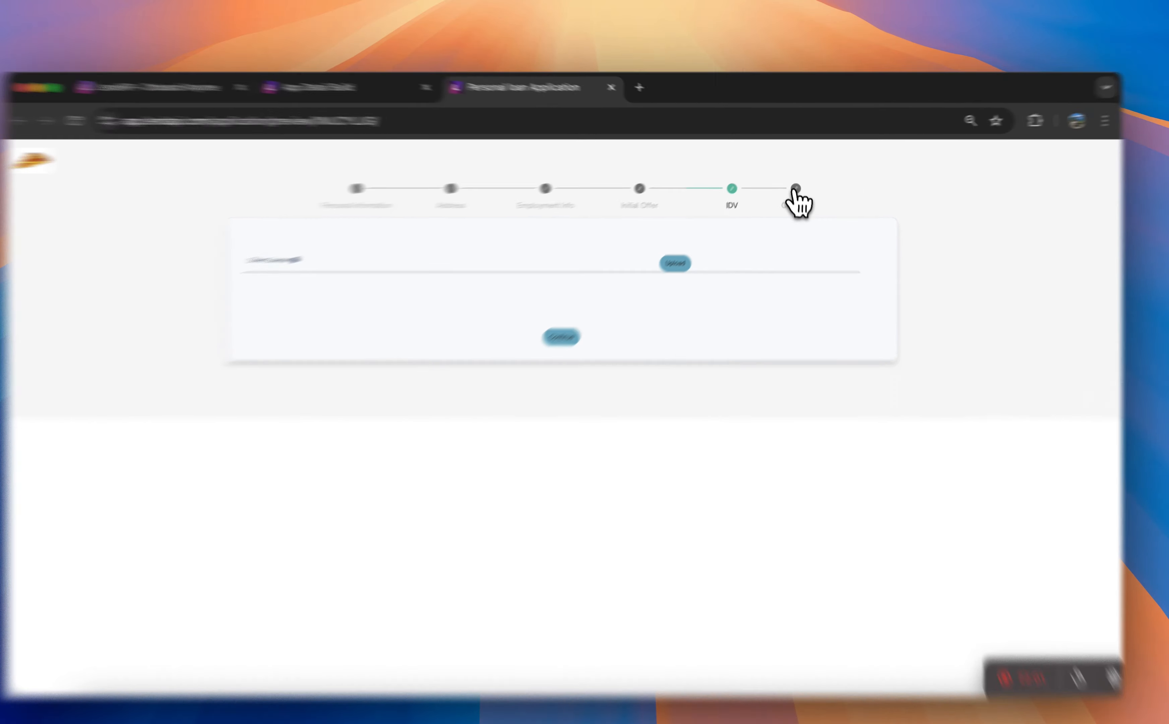
click(795, 189)
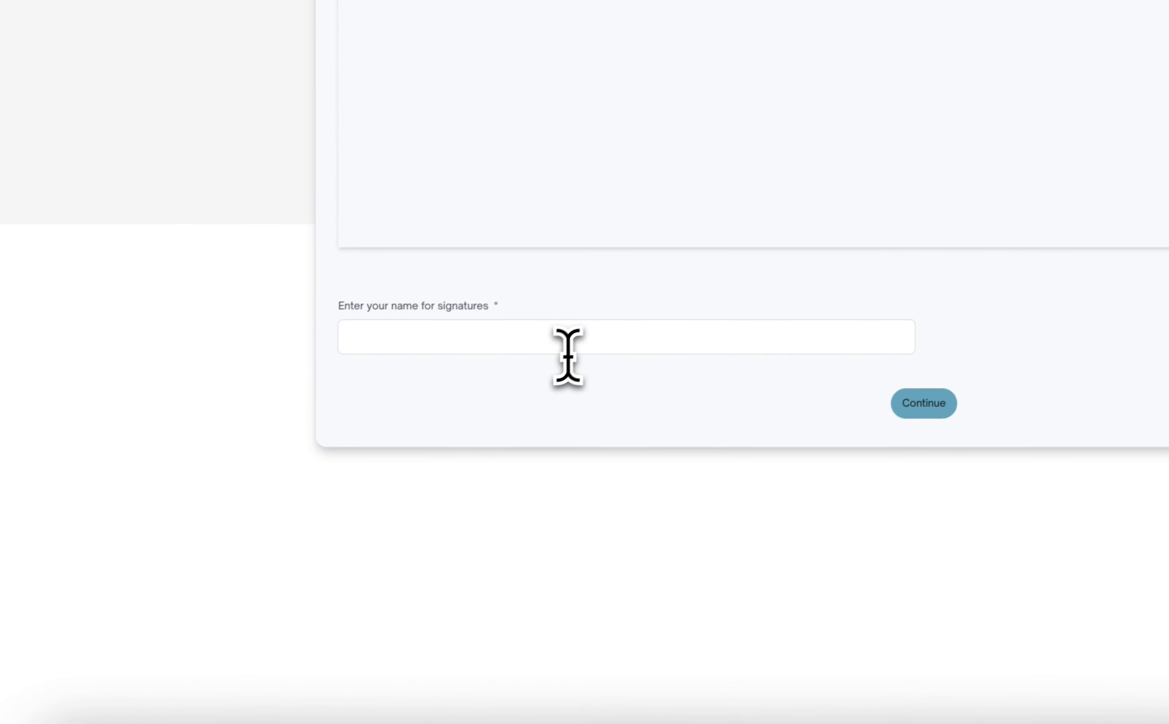
click(568, 344)
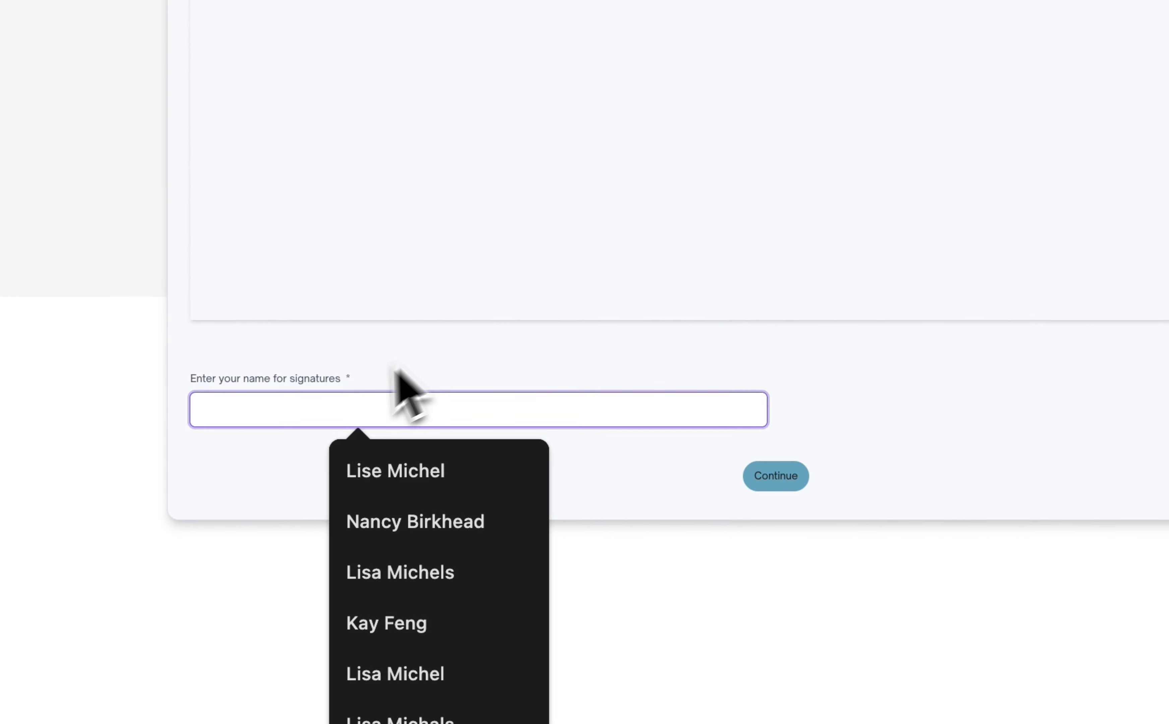
click(926, 415)
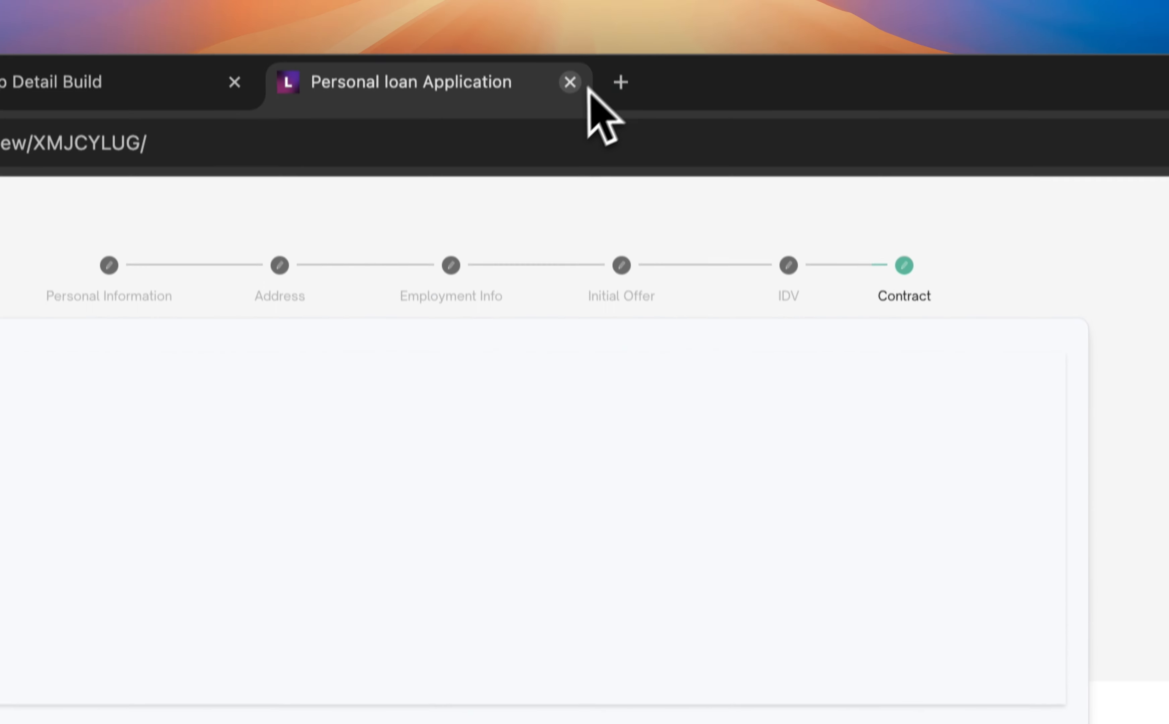
- Publish the Pizza Personal Loan page builder with the description "Final Version" as the new default version, and go back to the Product Studio
click(570, 82)
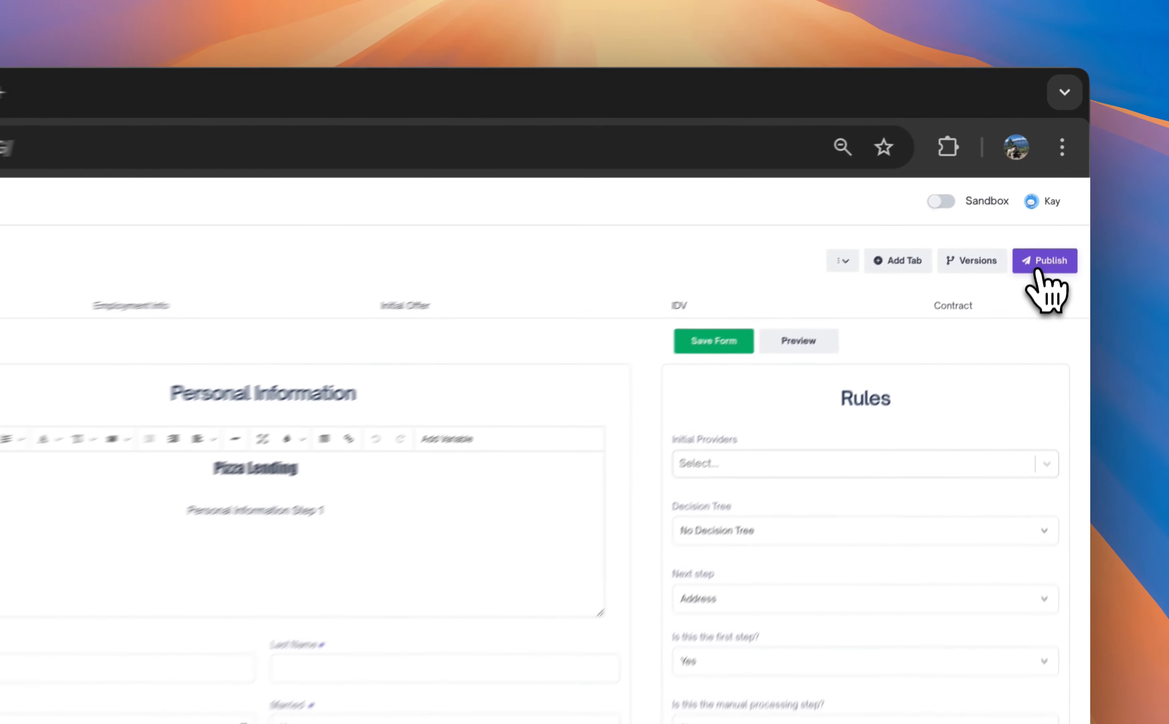
click(1062, 188)
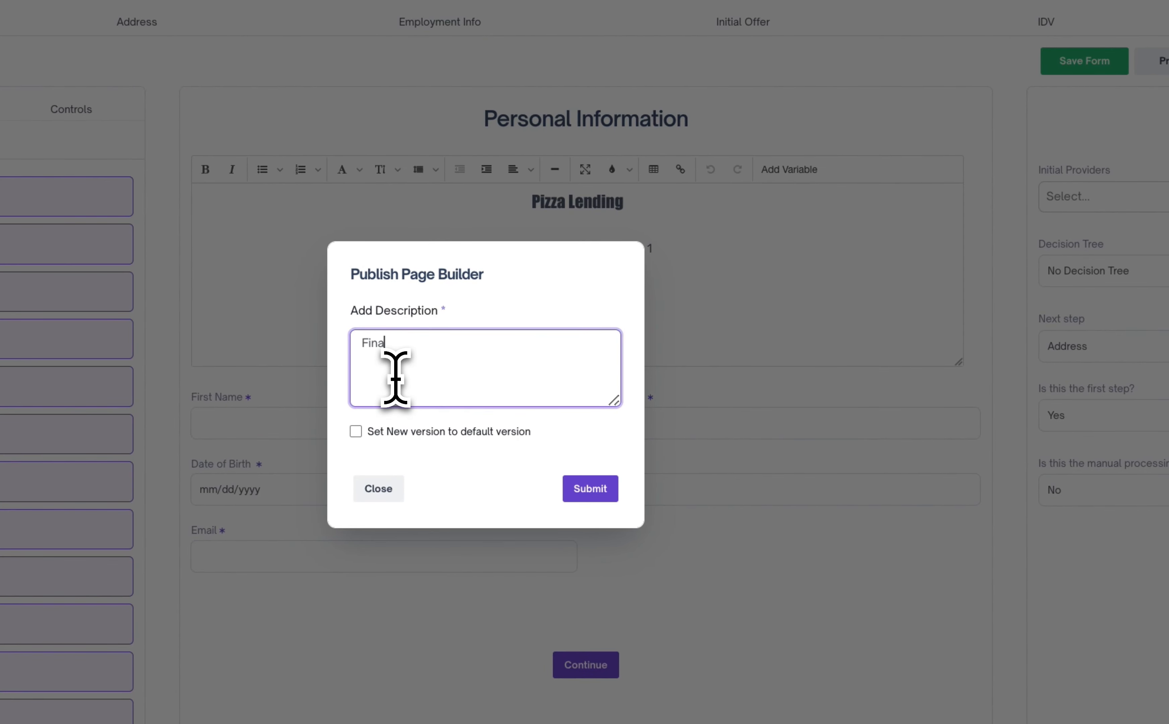
text(Finaz)
key(BackSpace)
text(l Version)
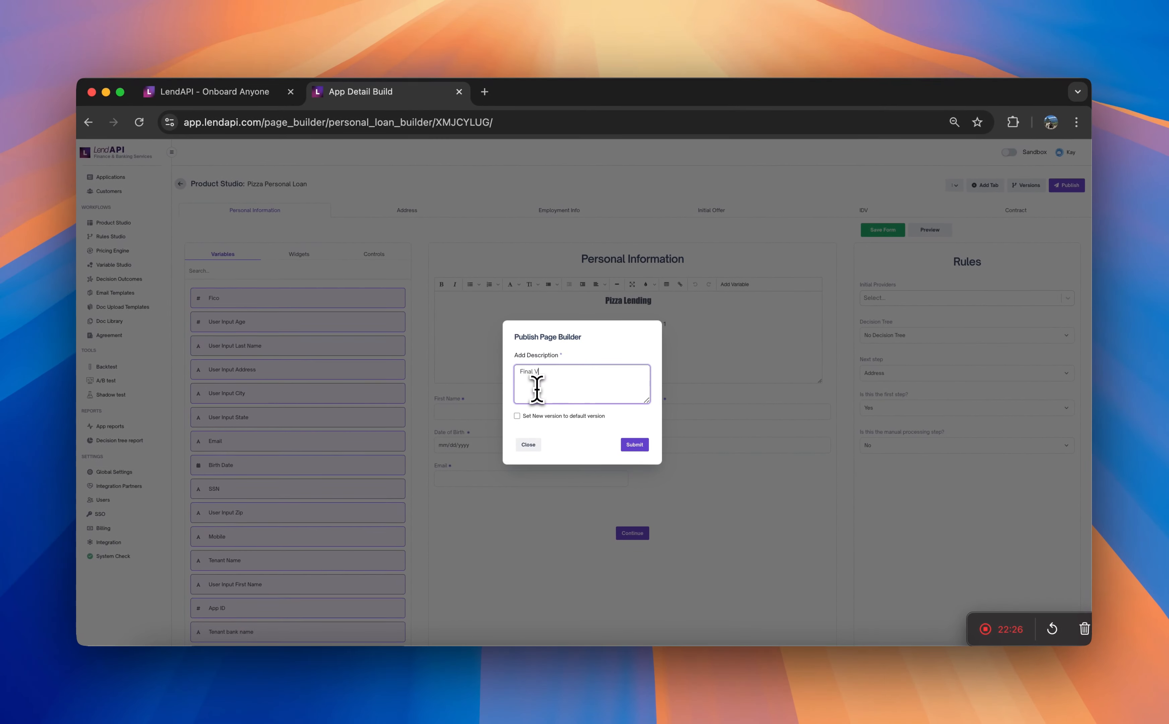
click(520, 415)
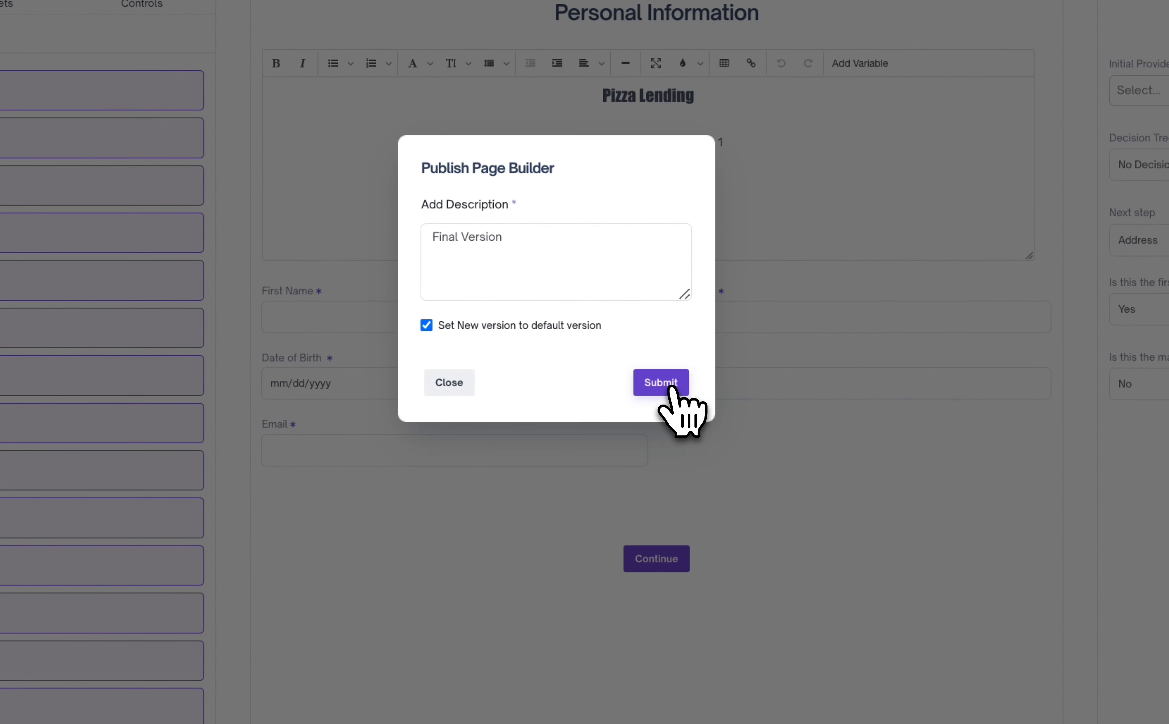
click(667, 383)
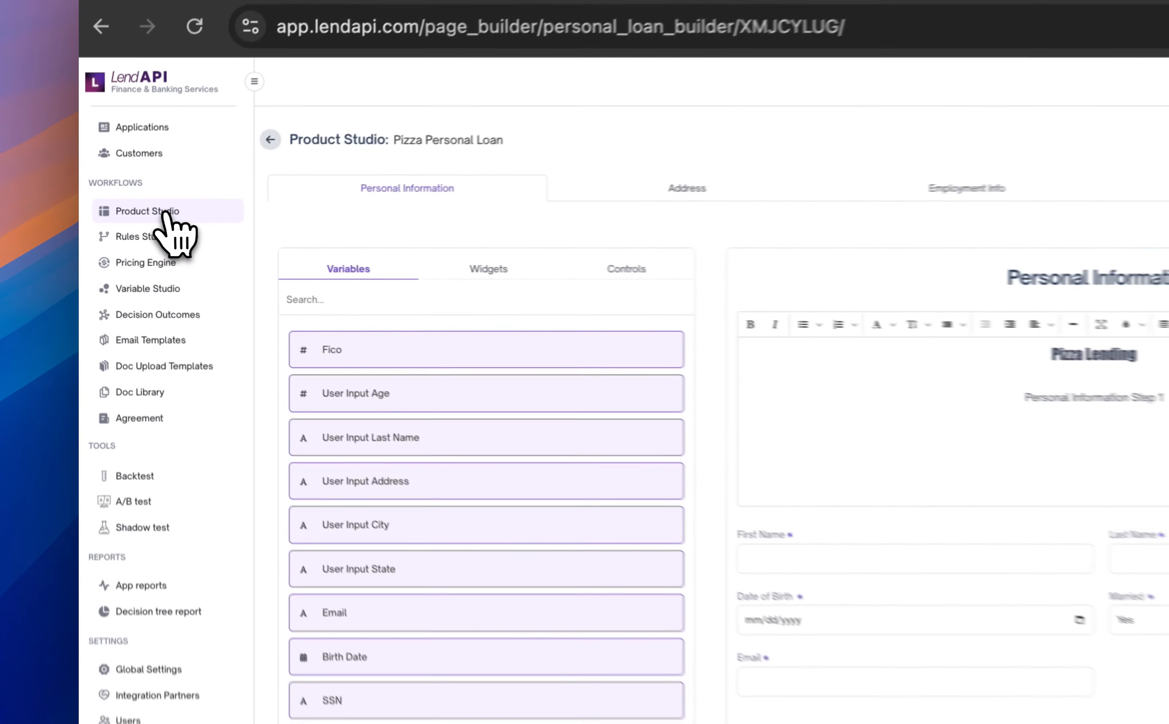
click(117, 224)
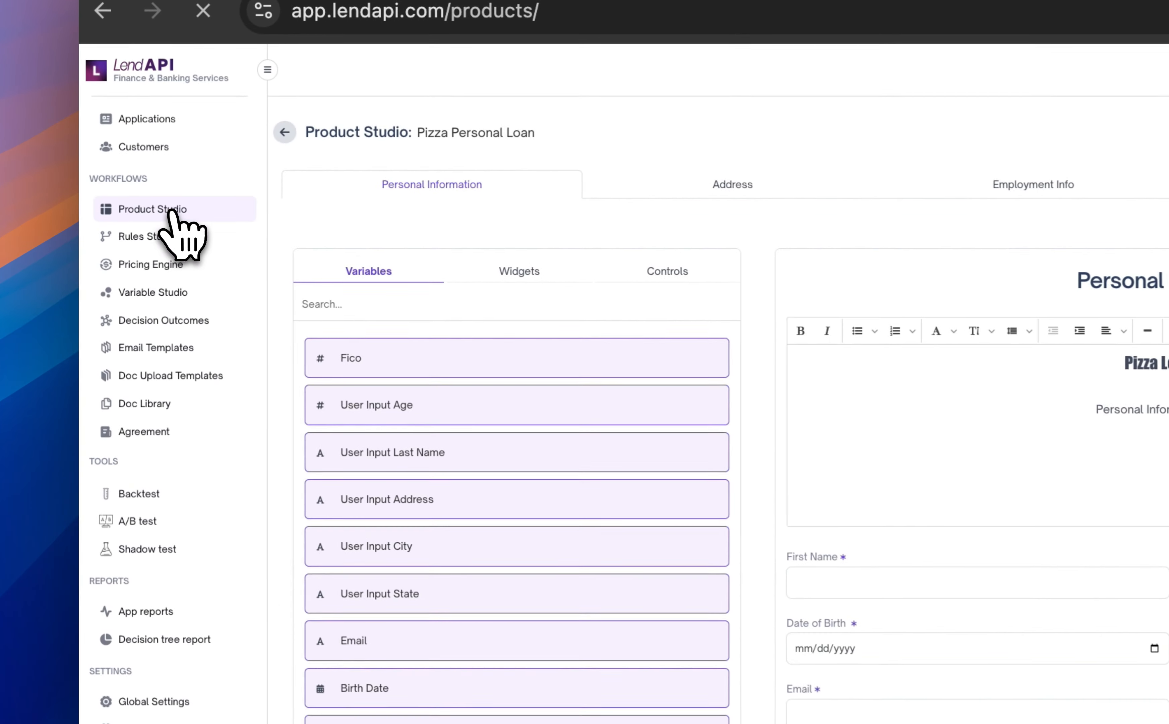